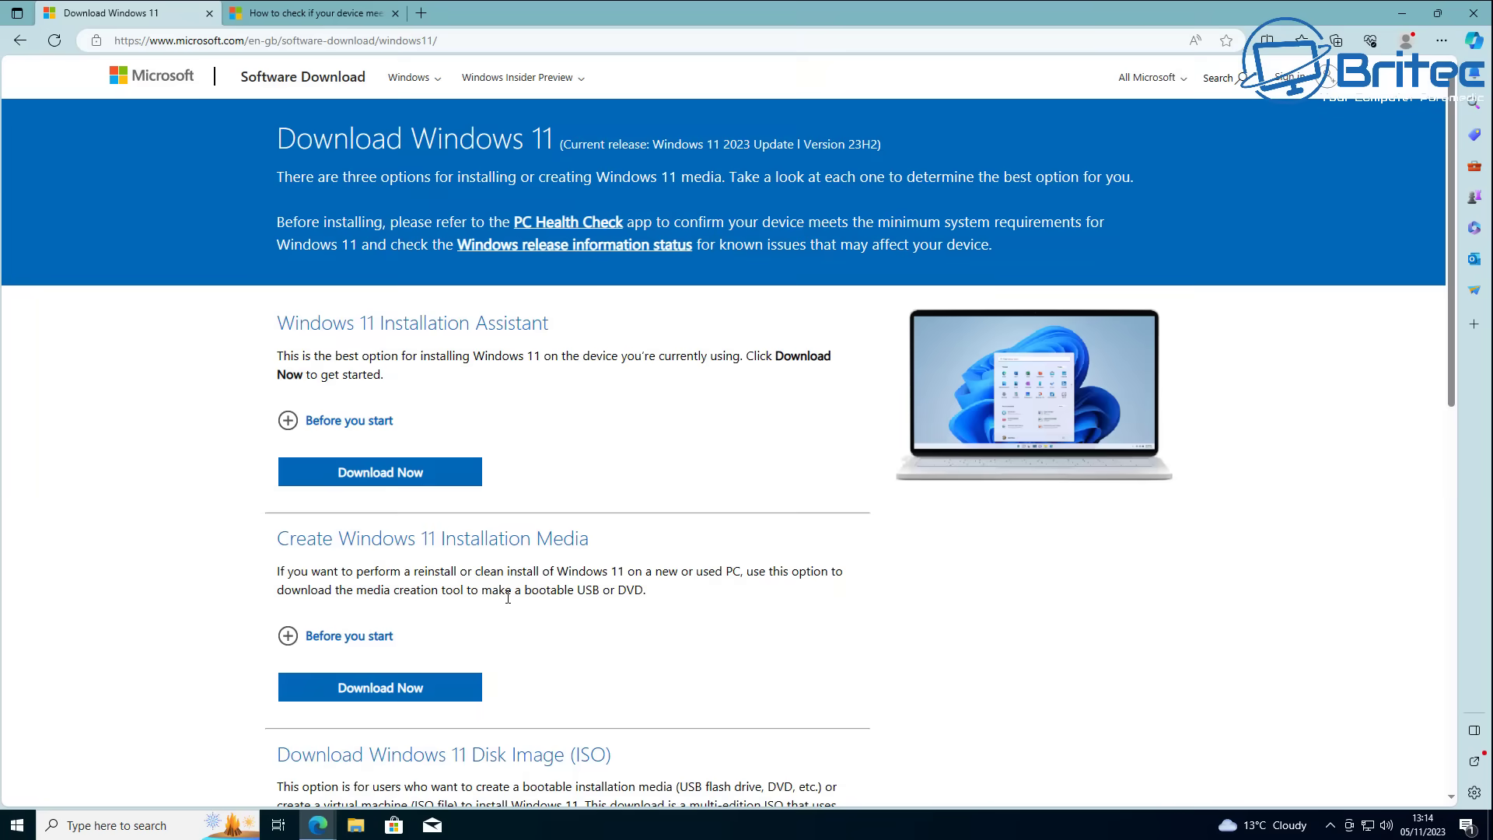
Download mediacreationtool.exe from the Create Windows 11 Installation Media section
scroll(378, 466, "down", 4)
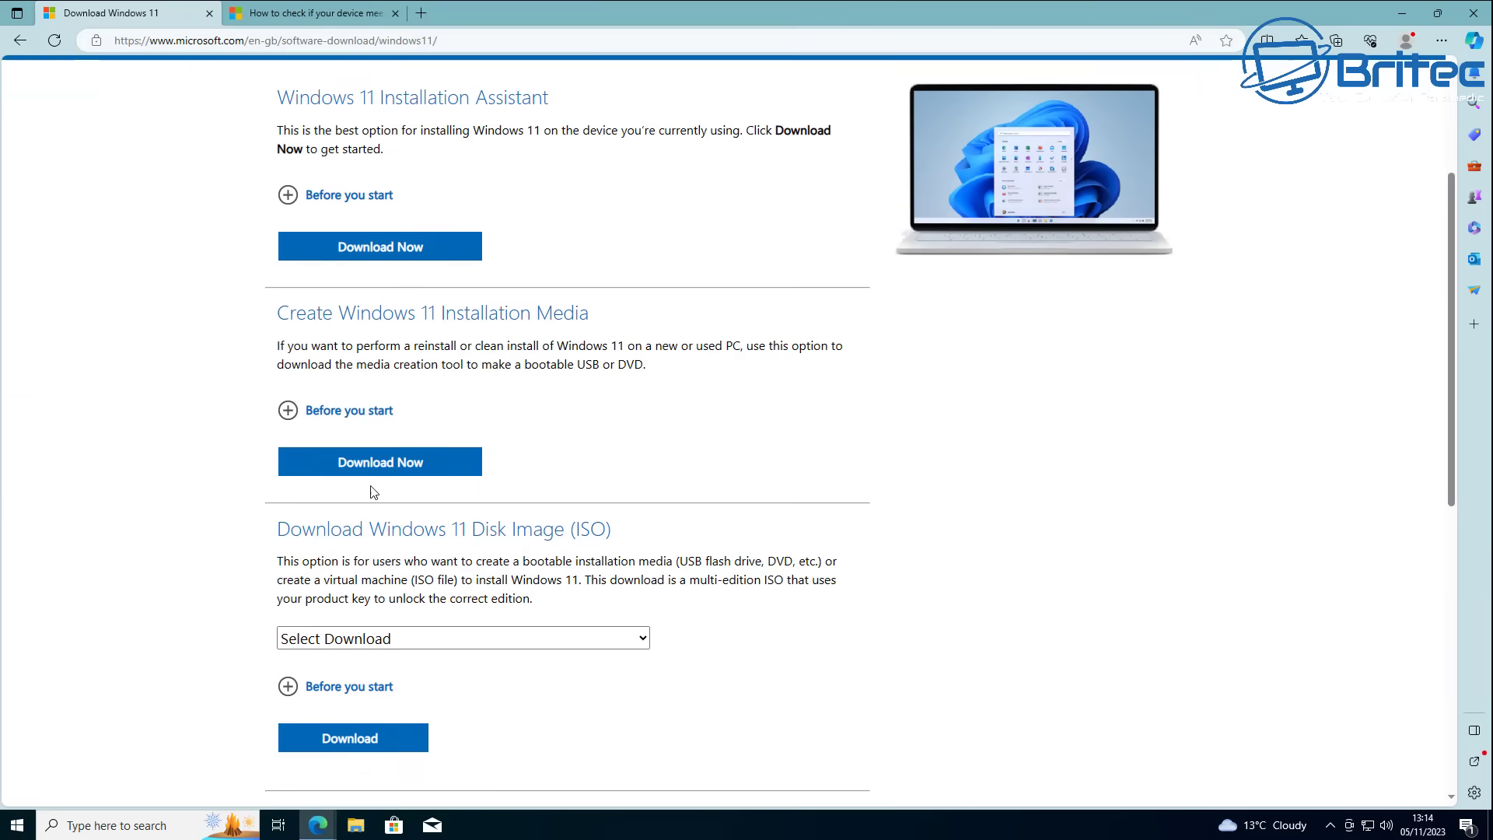
left_click(379, 464)
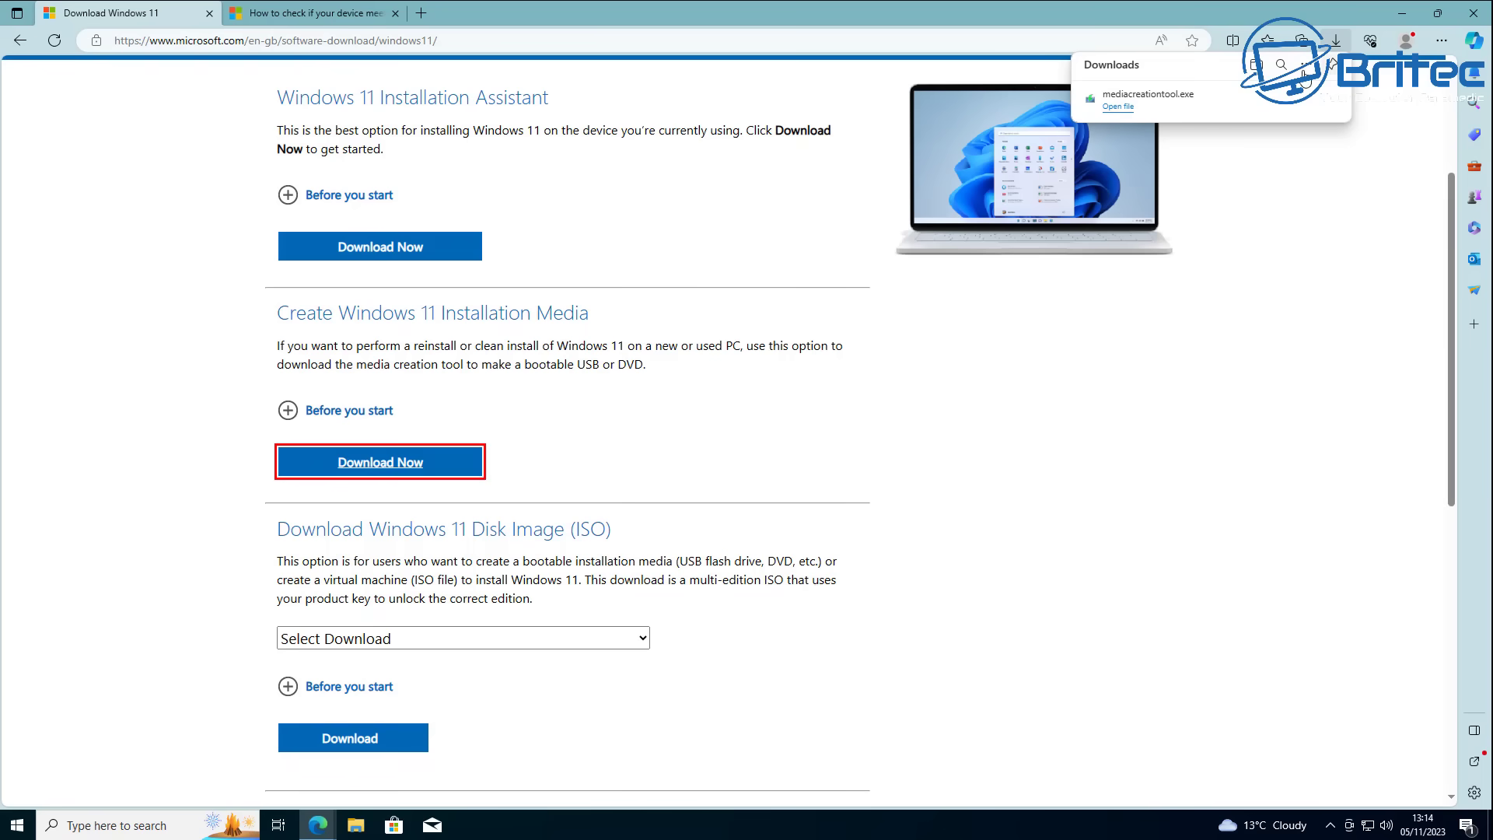
left_click(1338, 211)
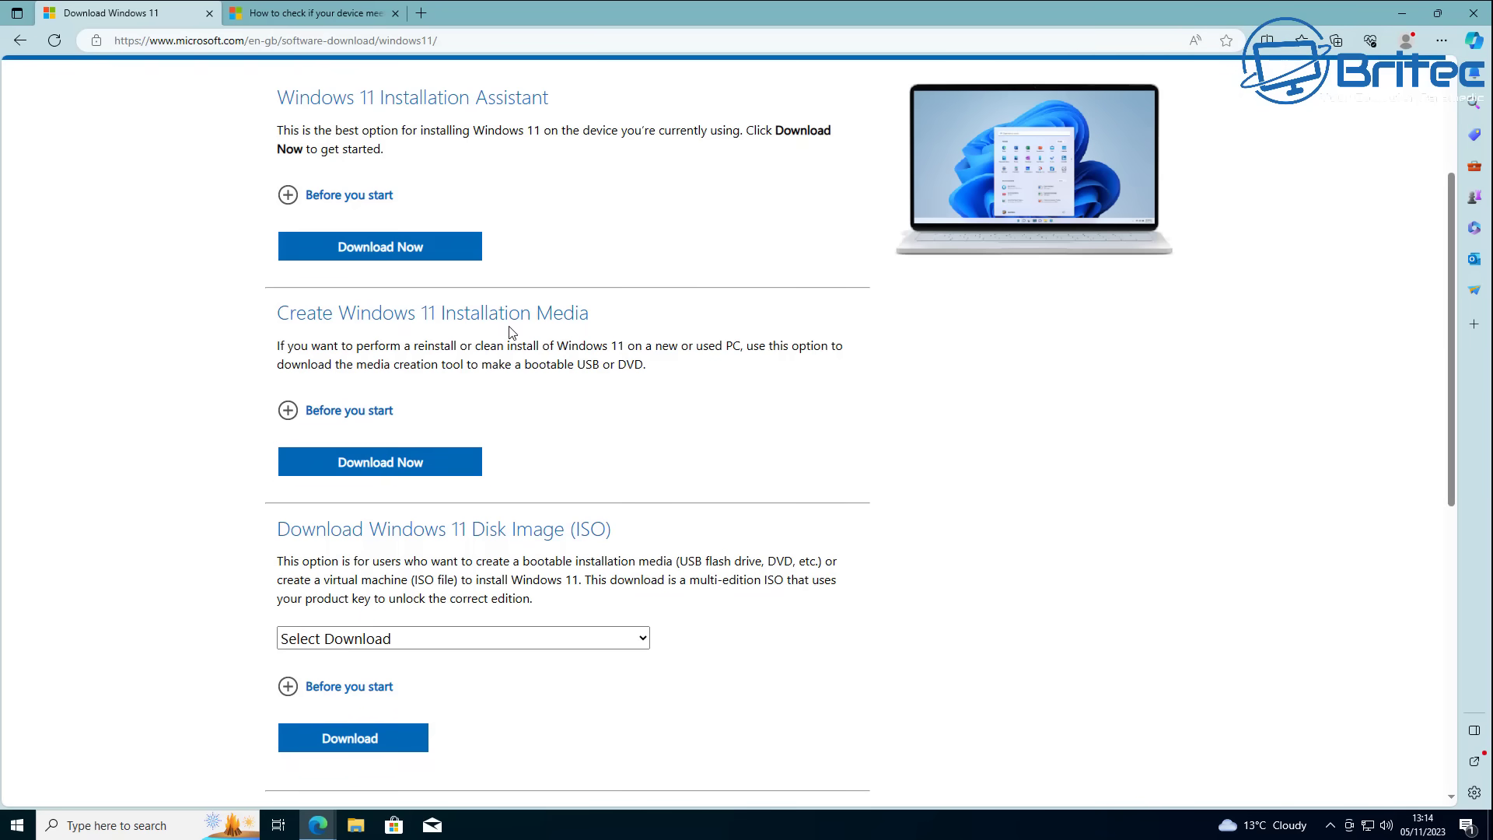
Select and submit the Windows 11 (multi-edition ISO) download
scroll(609, 371, "down", 3)
left_click(449, 412)
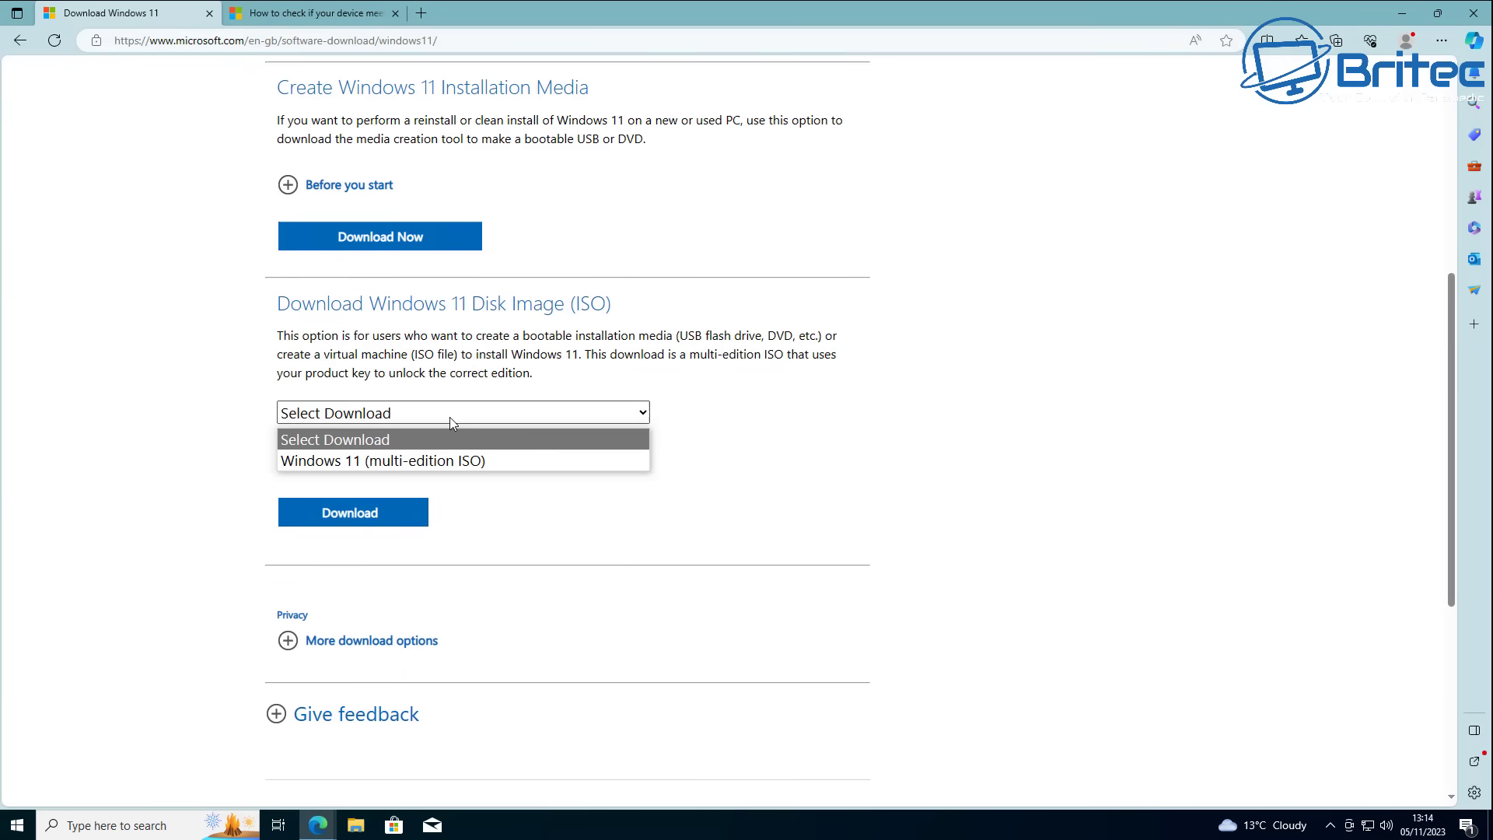
left_click(423, 460)
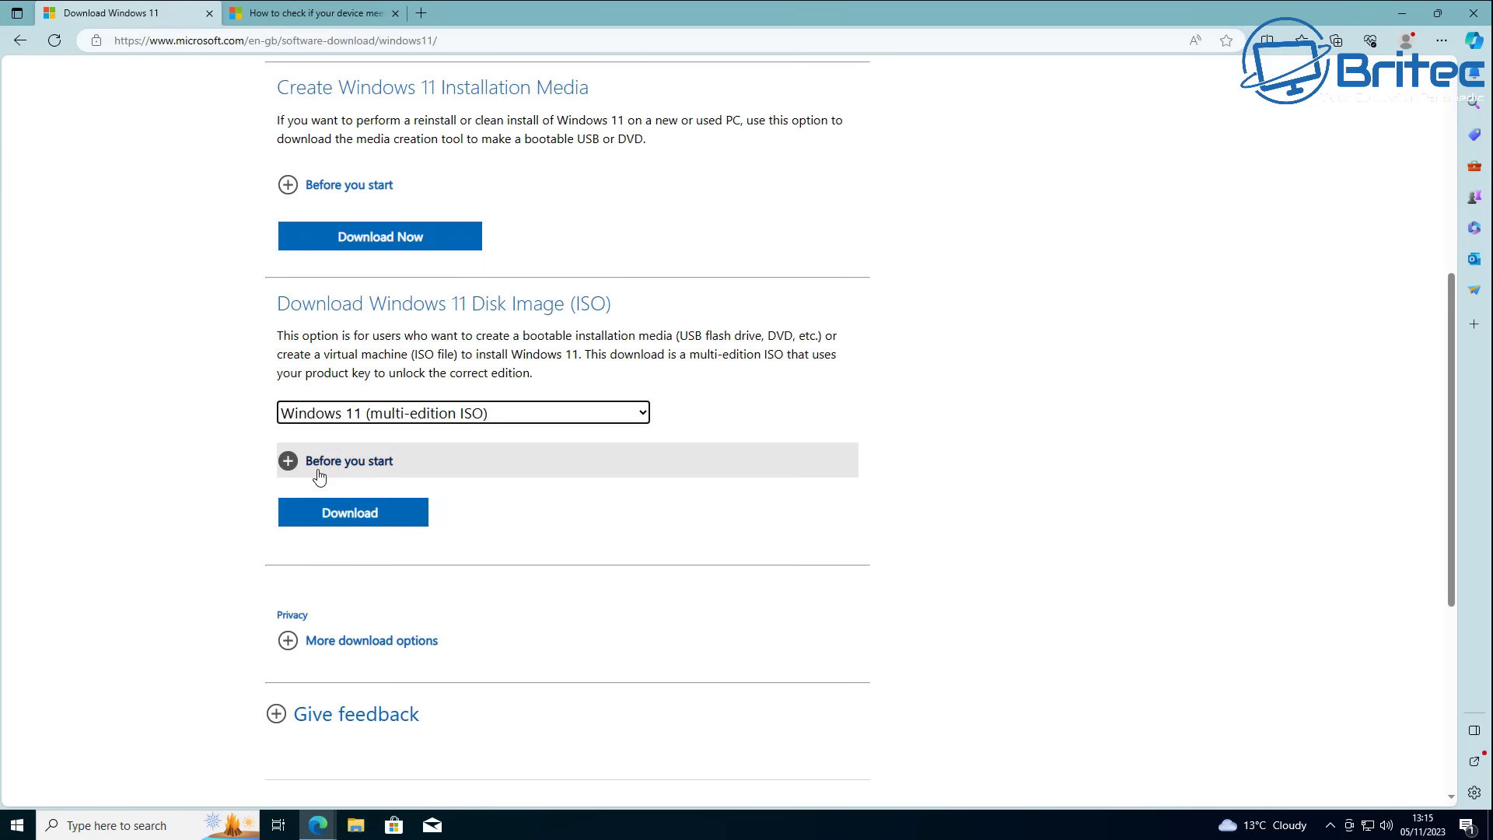
left_click(347, 519)
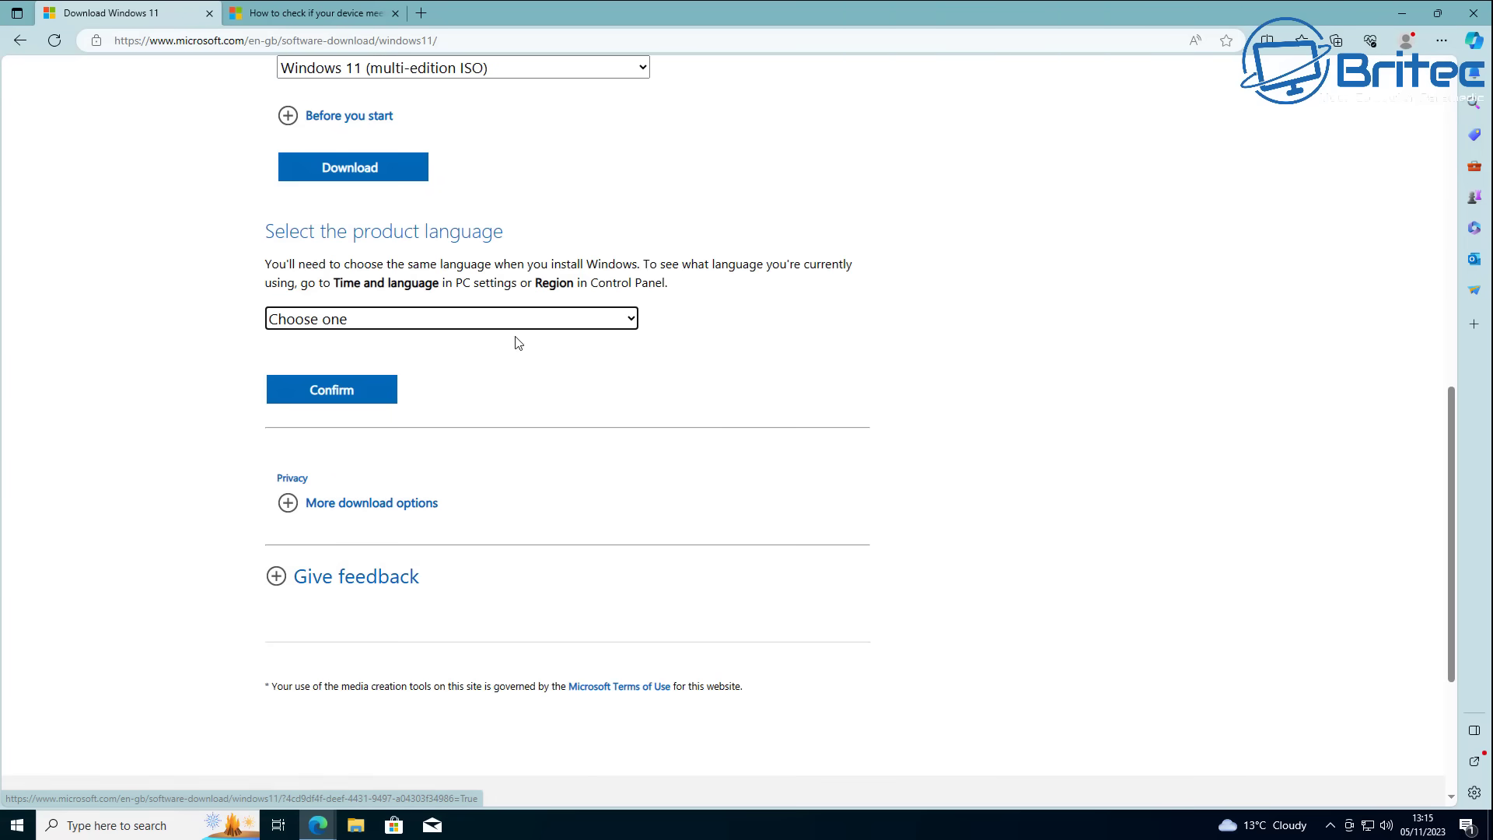
Set the product language to English International
left_click(546, 320)
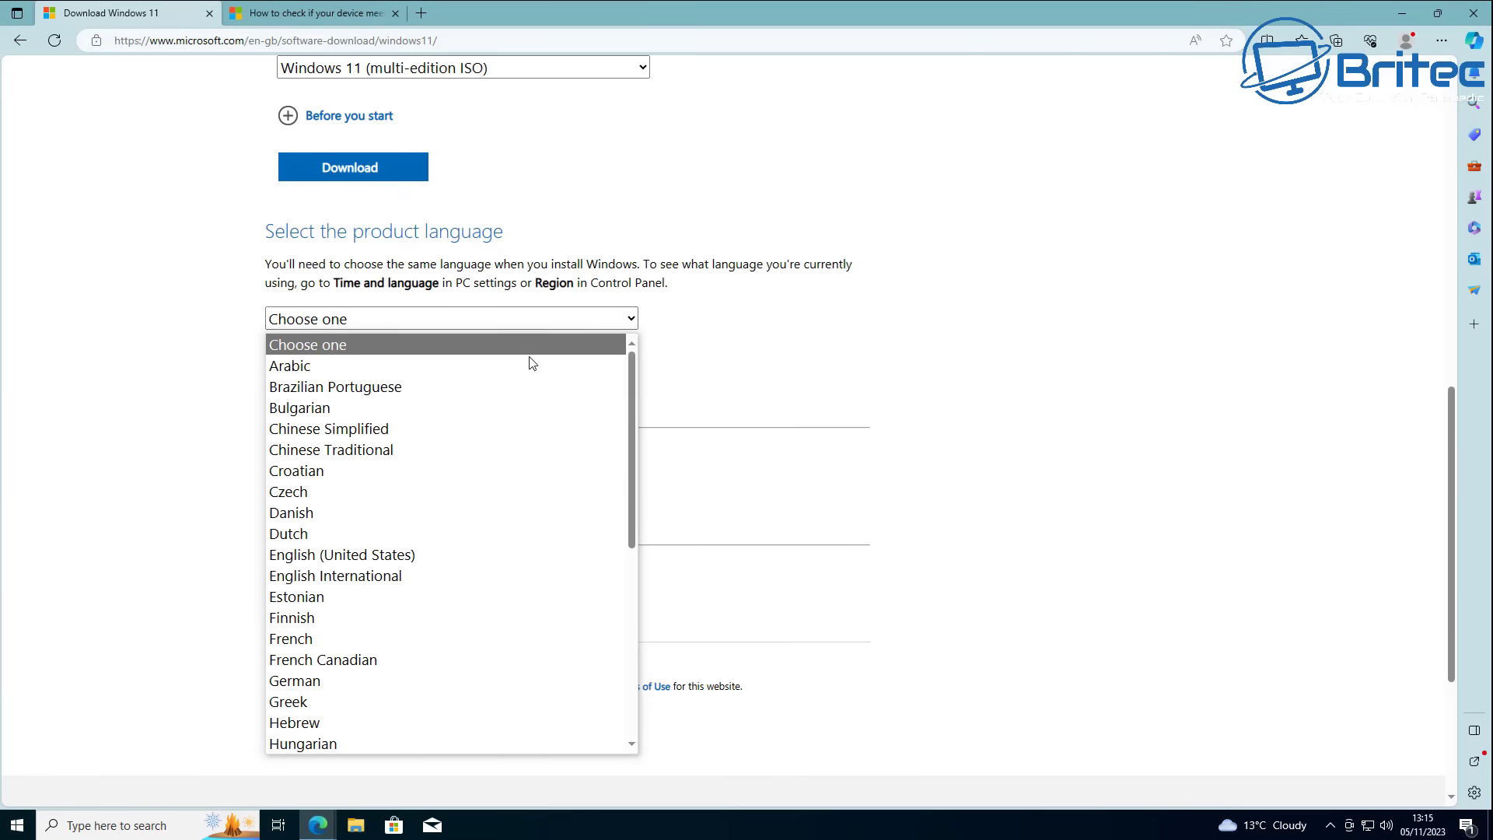
left_click(497, 587)
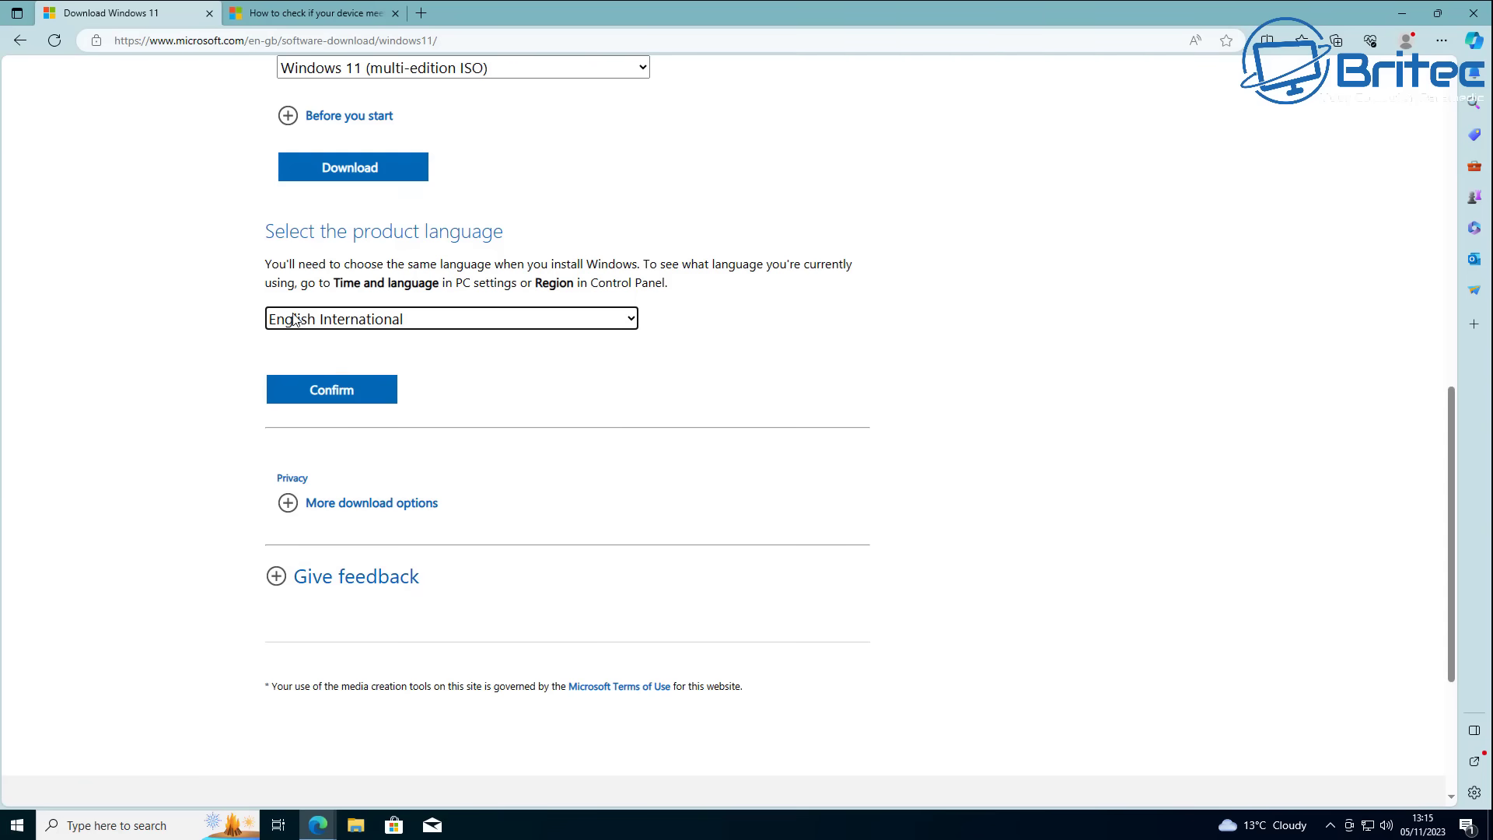
left_click(380, 325)
left_click(346, 554)
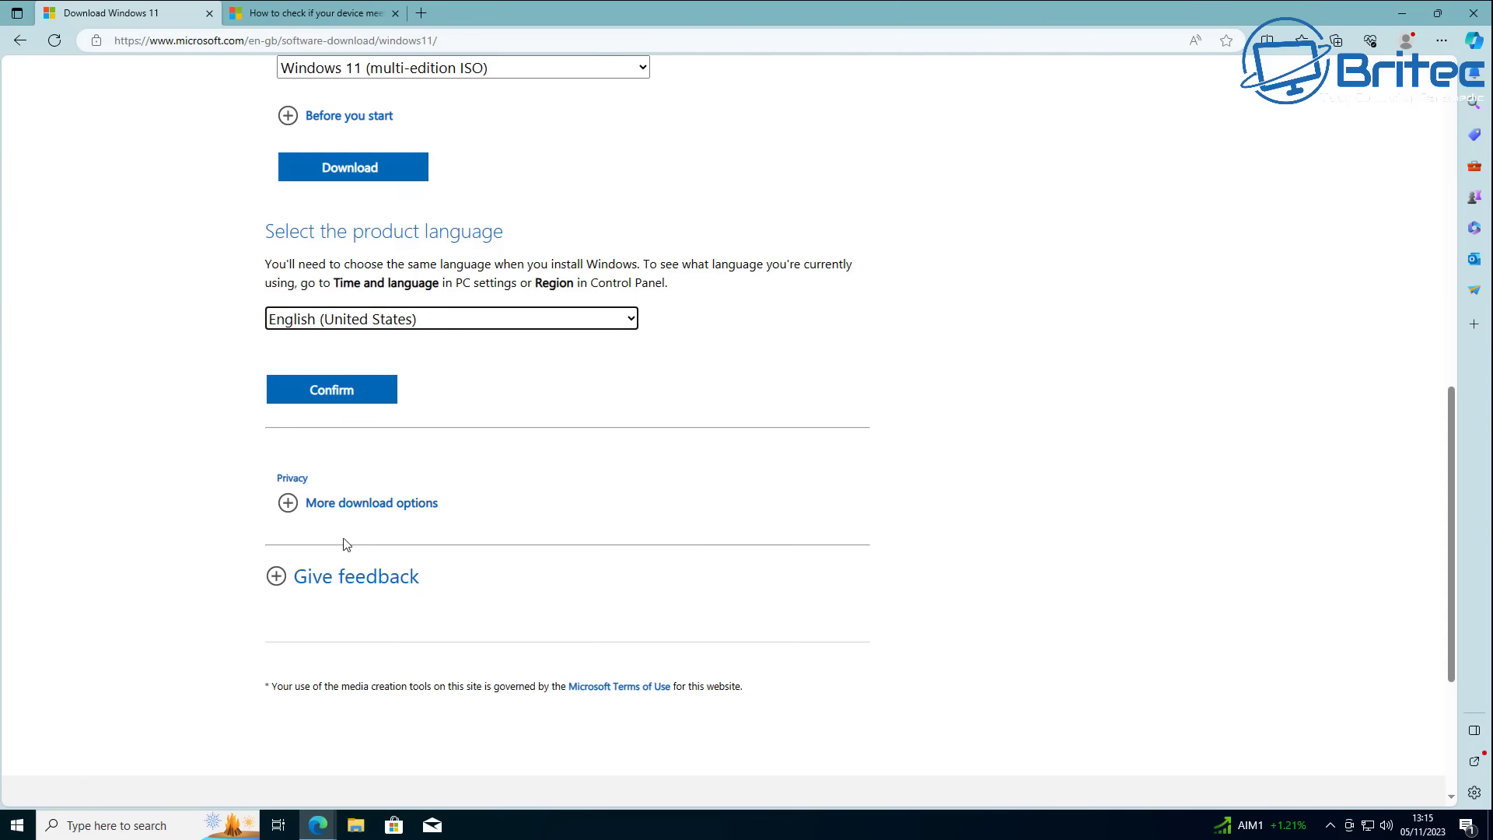
left_click(453, 326)
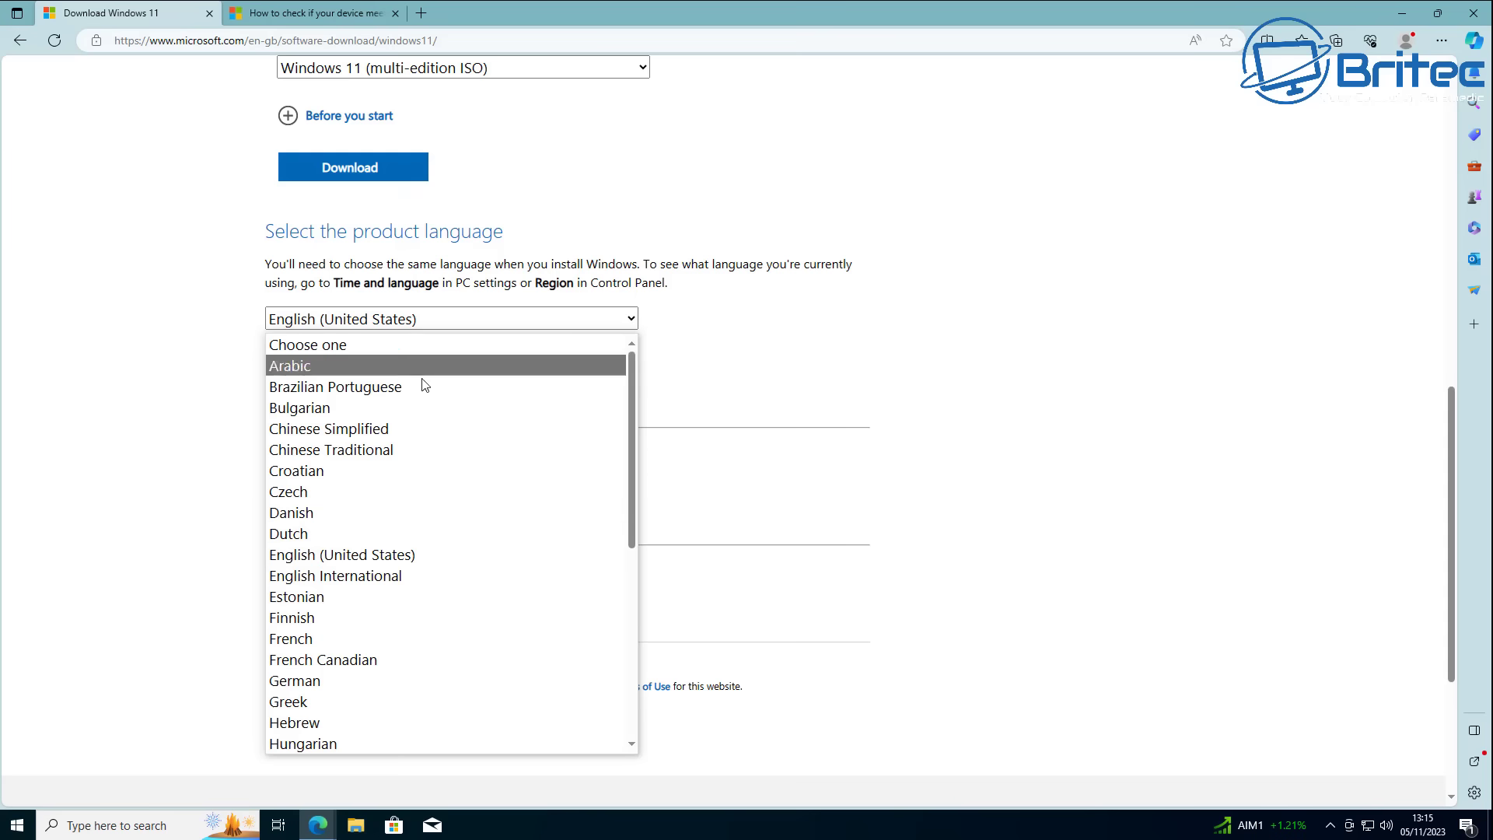
left_click(363, 576)
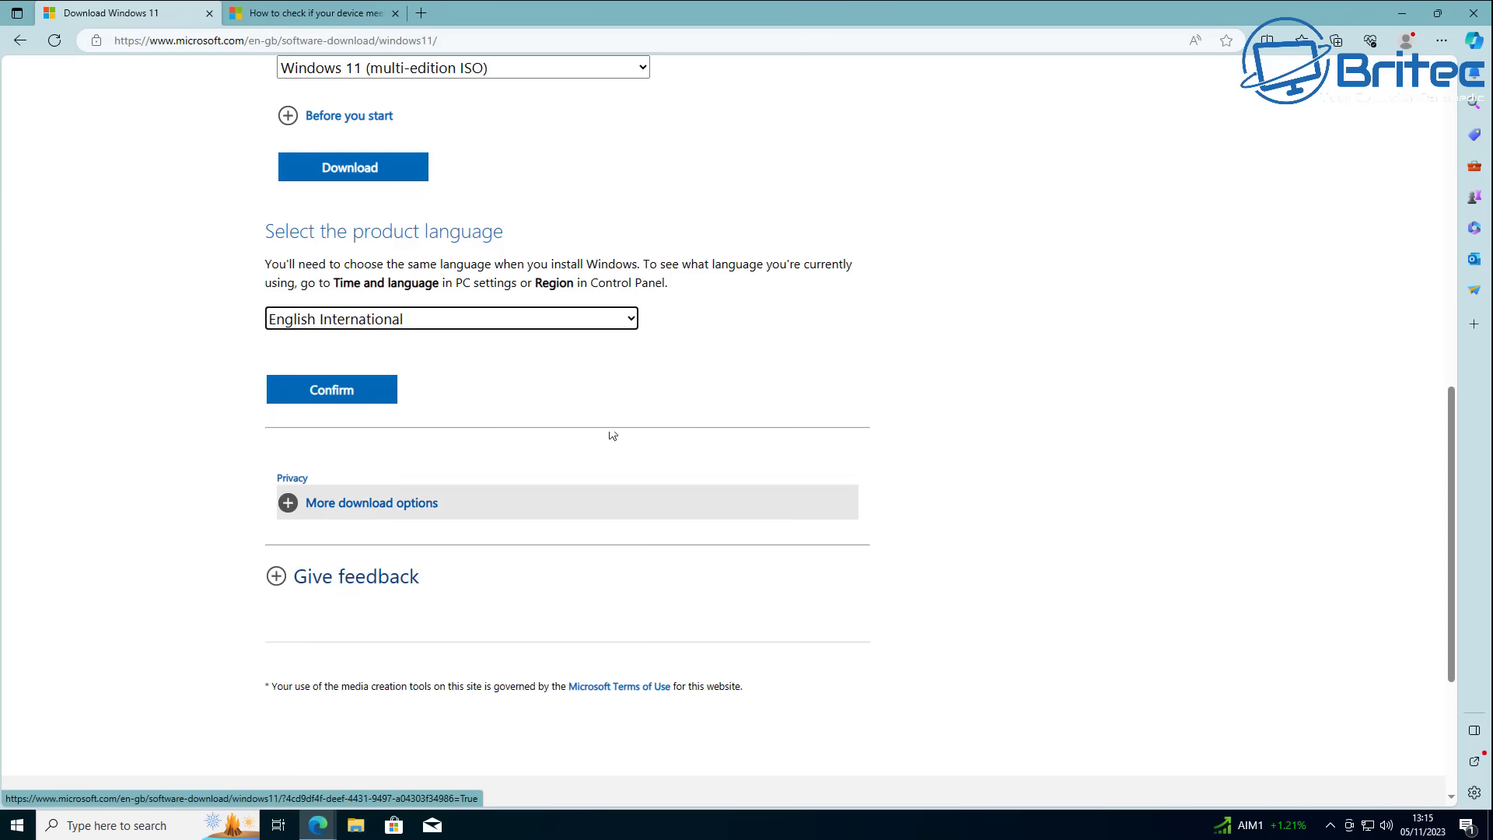
left_click(1402, 14)
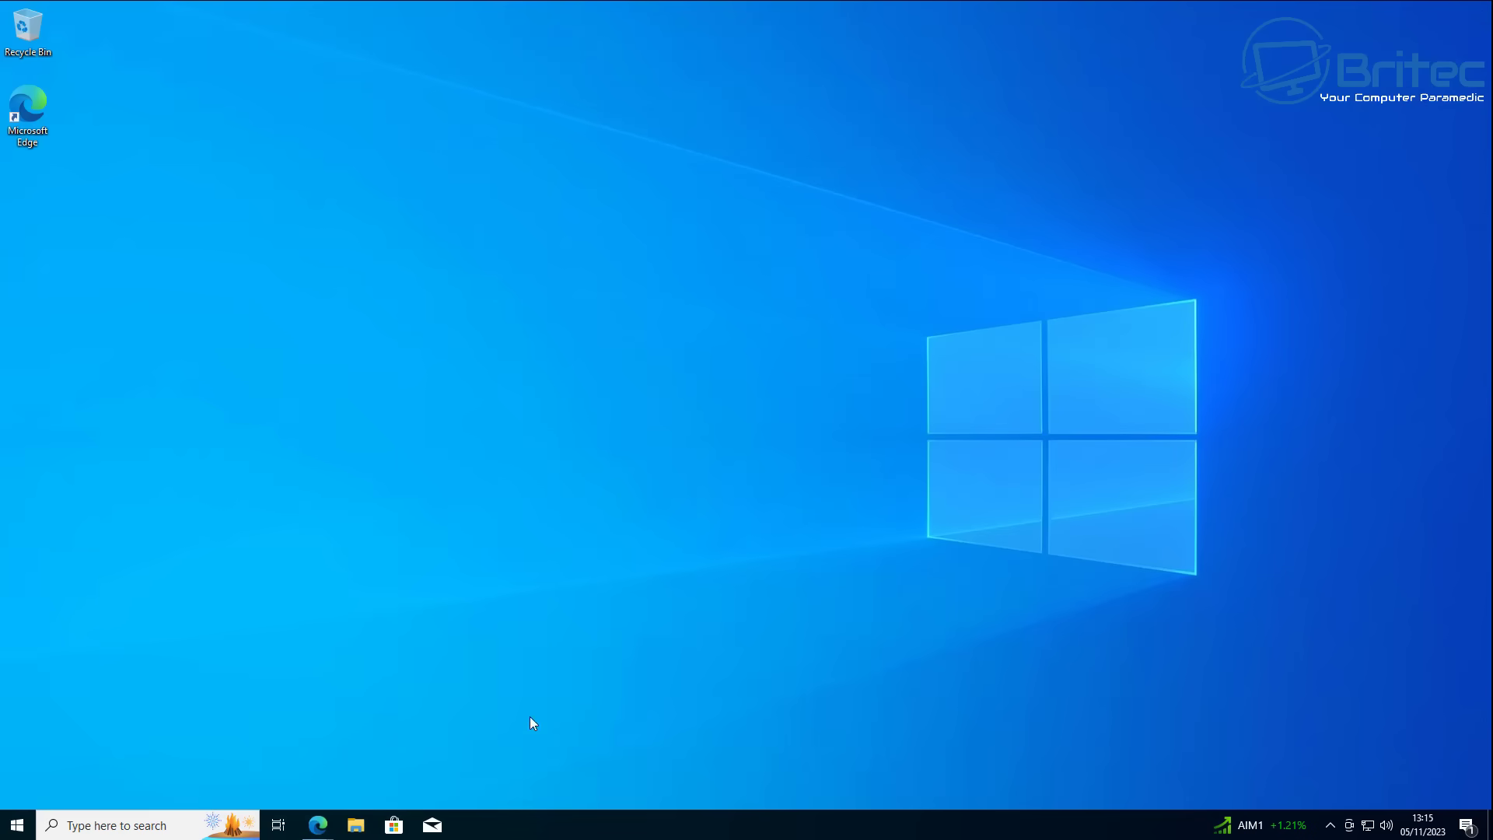
left_click(17, 821)
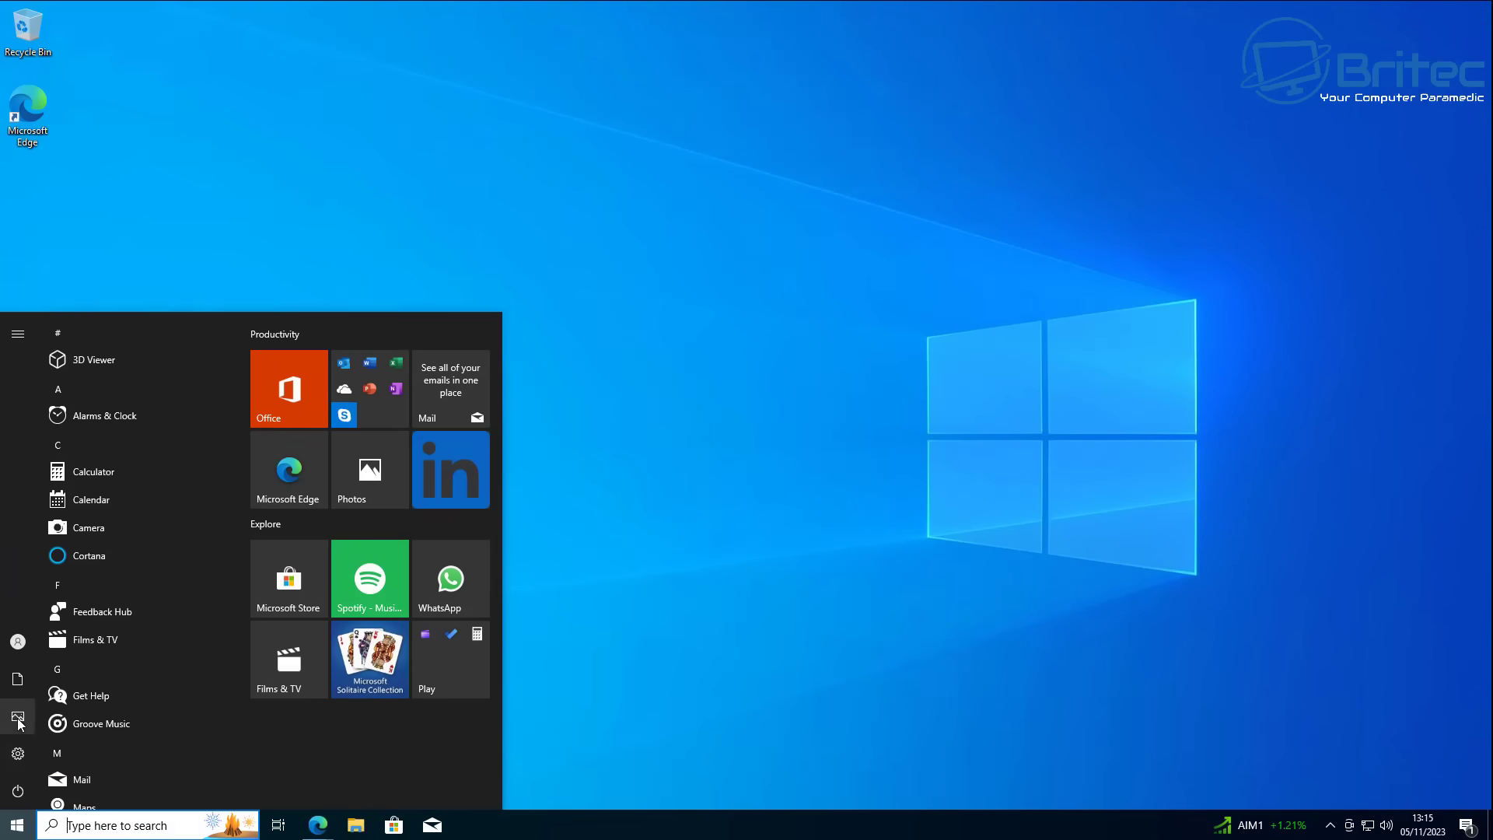
left_click(22, 756)
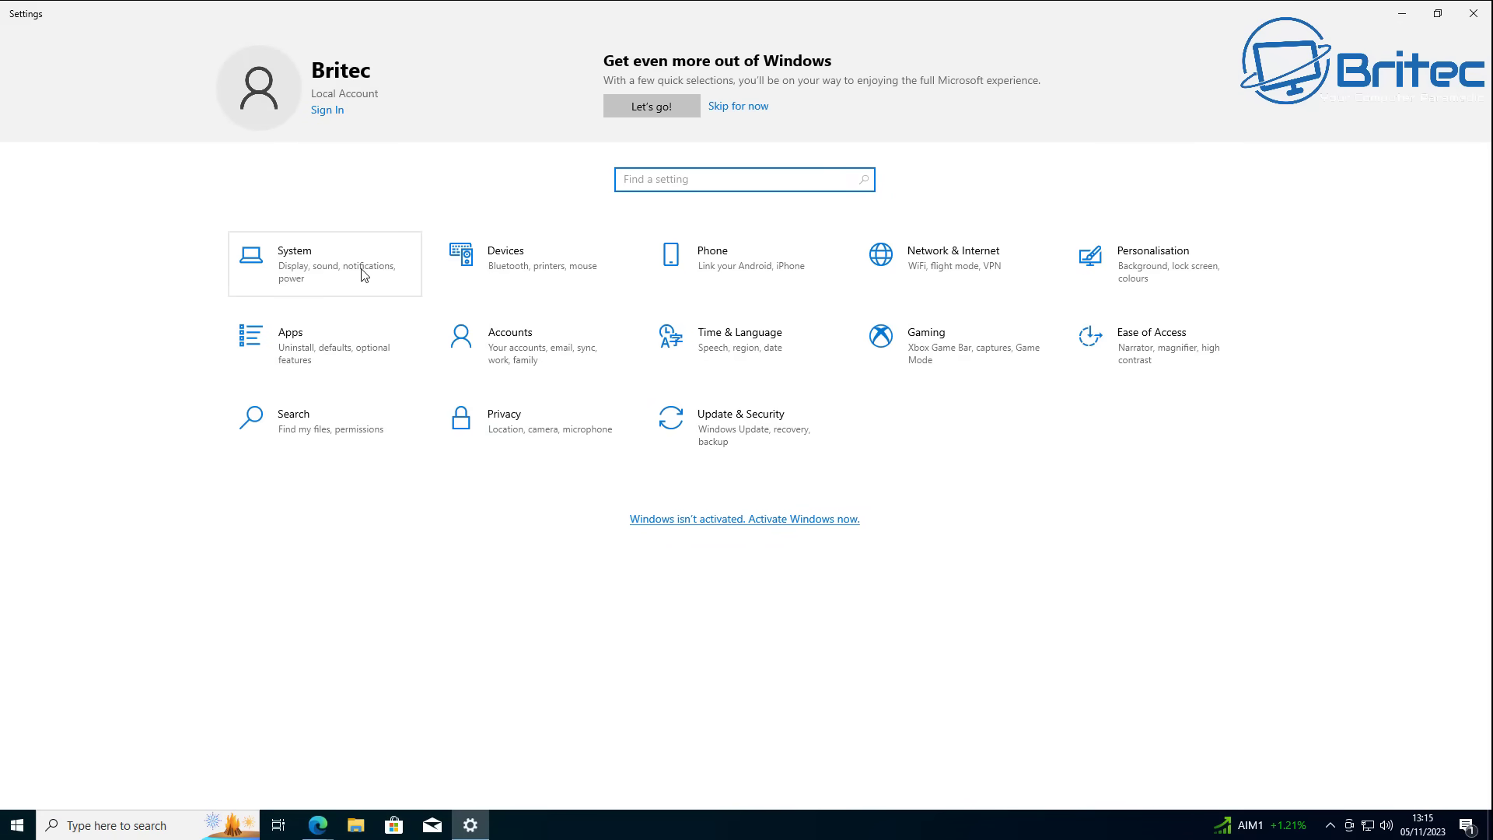
left_click(787, 340)
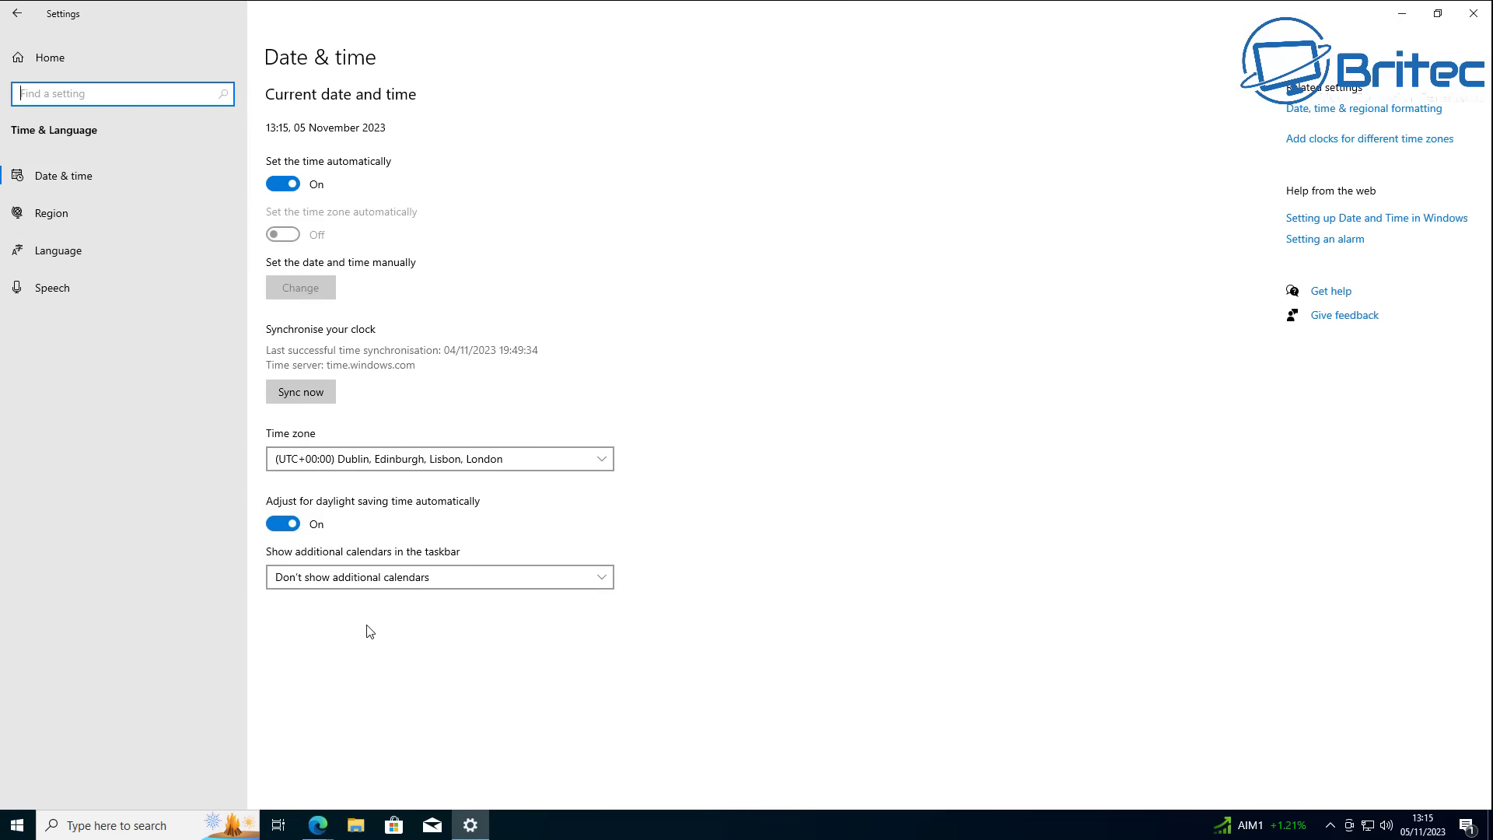
left_click(56, 252)
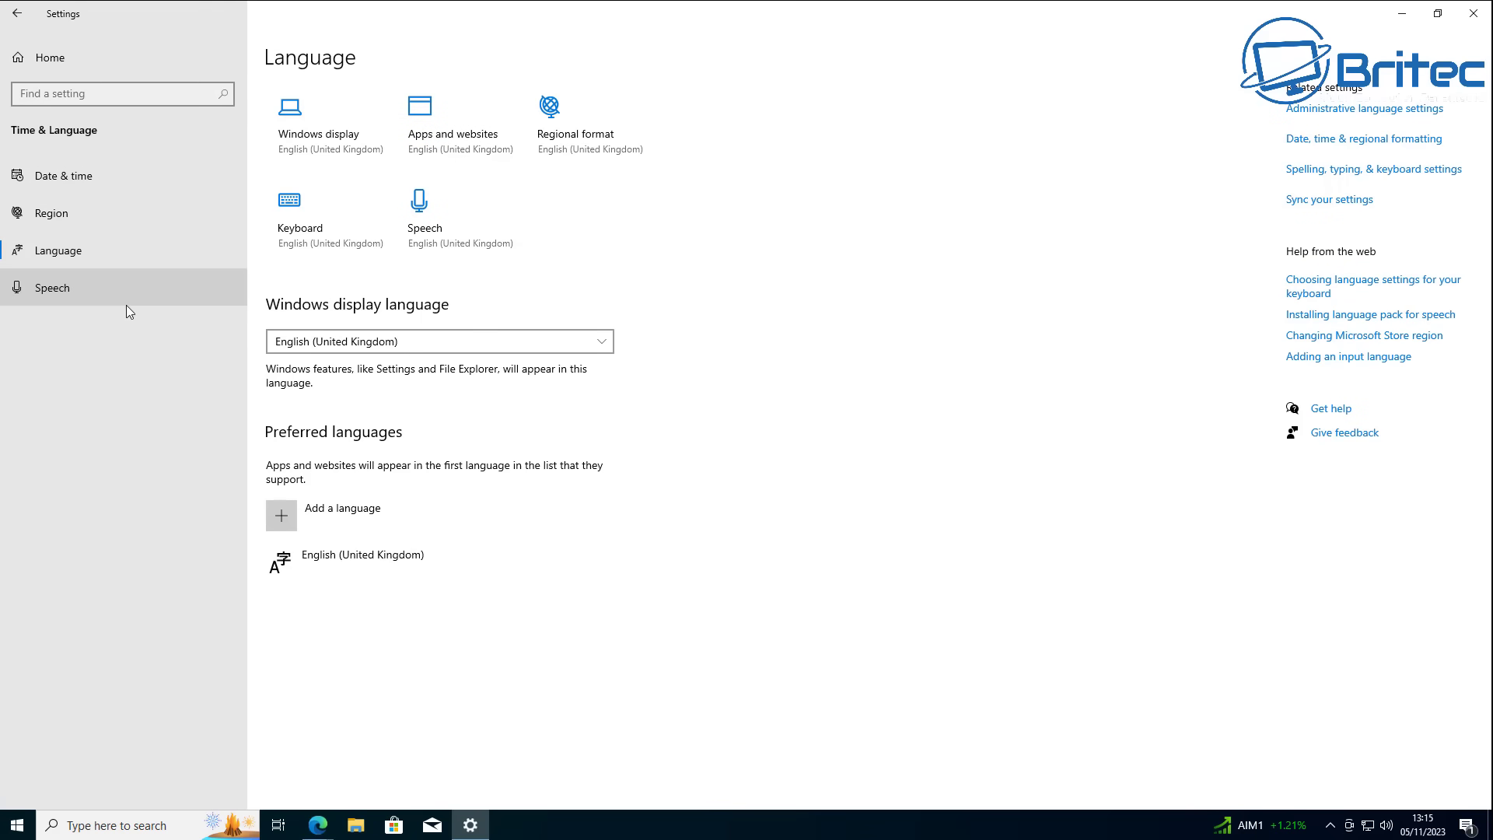
left_click(57, 223)
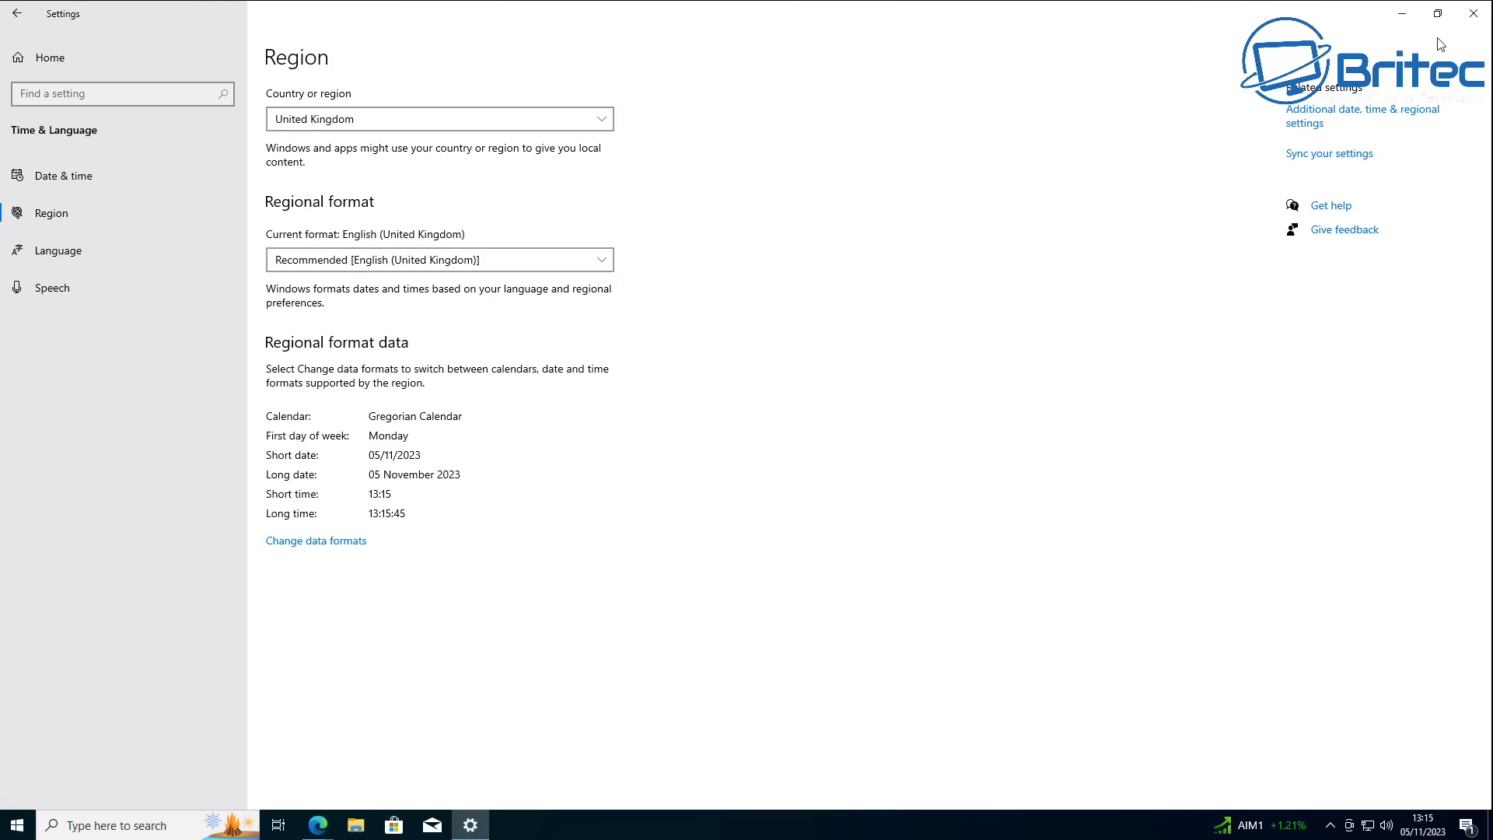
Confirm English International and start the 64-bit Windows 11 ISO download, then minimize Edge
left_click(1471, 15)
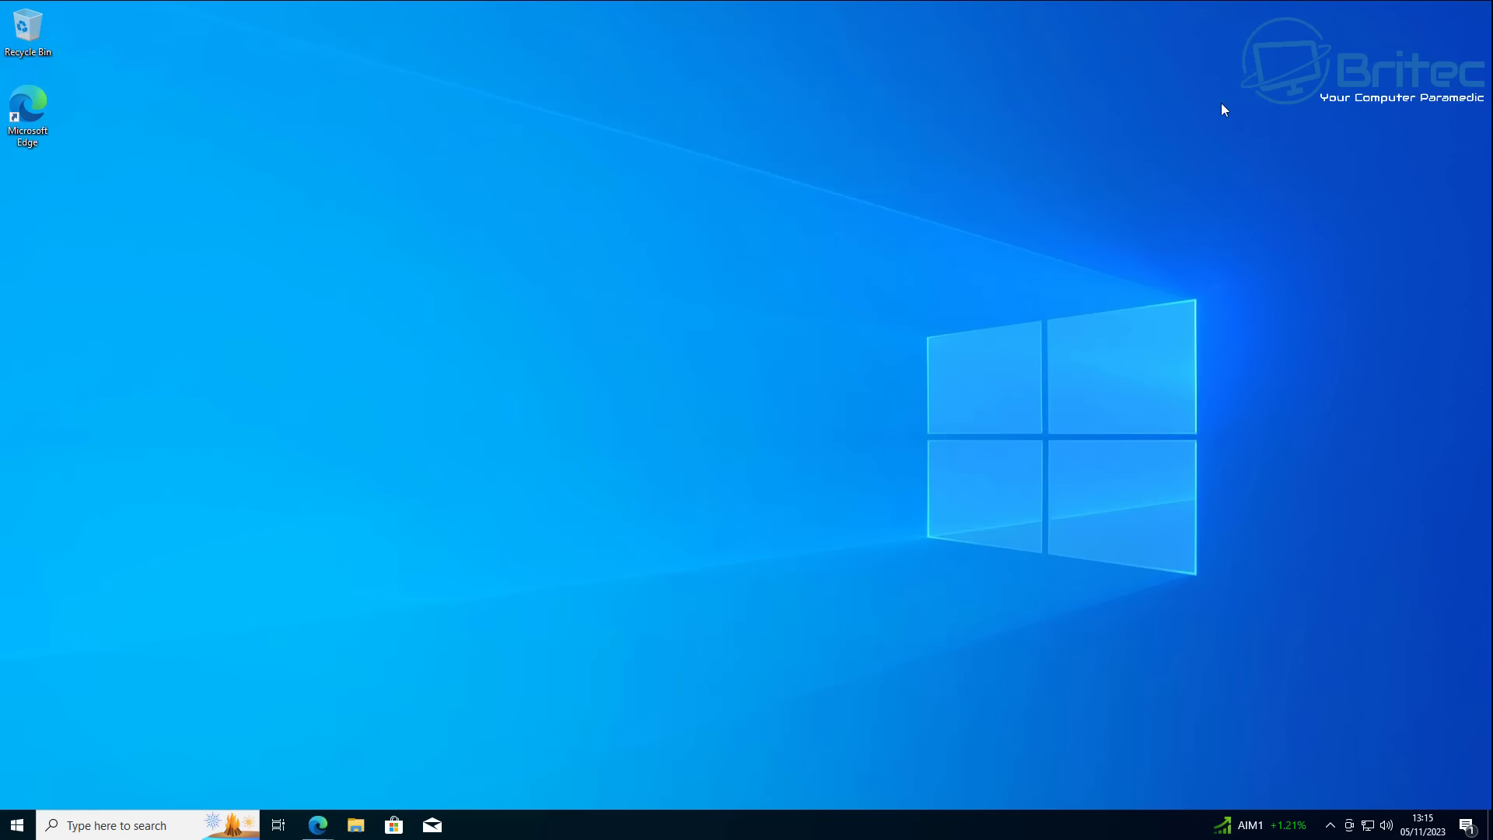
mouse_move(318, 824)
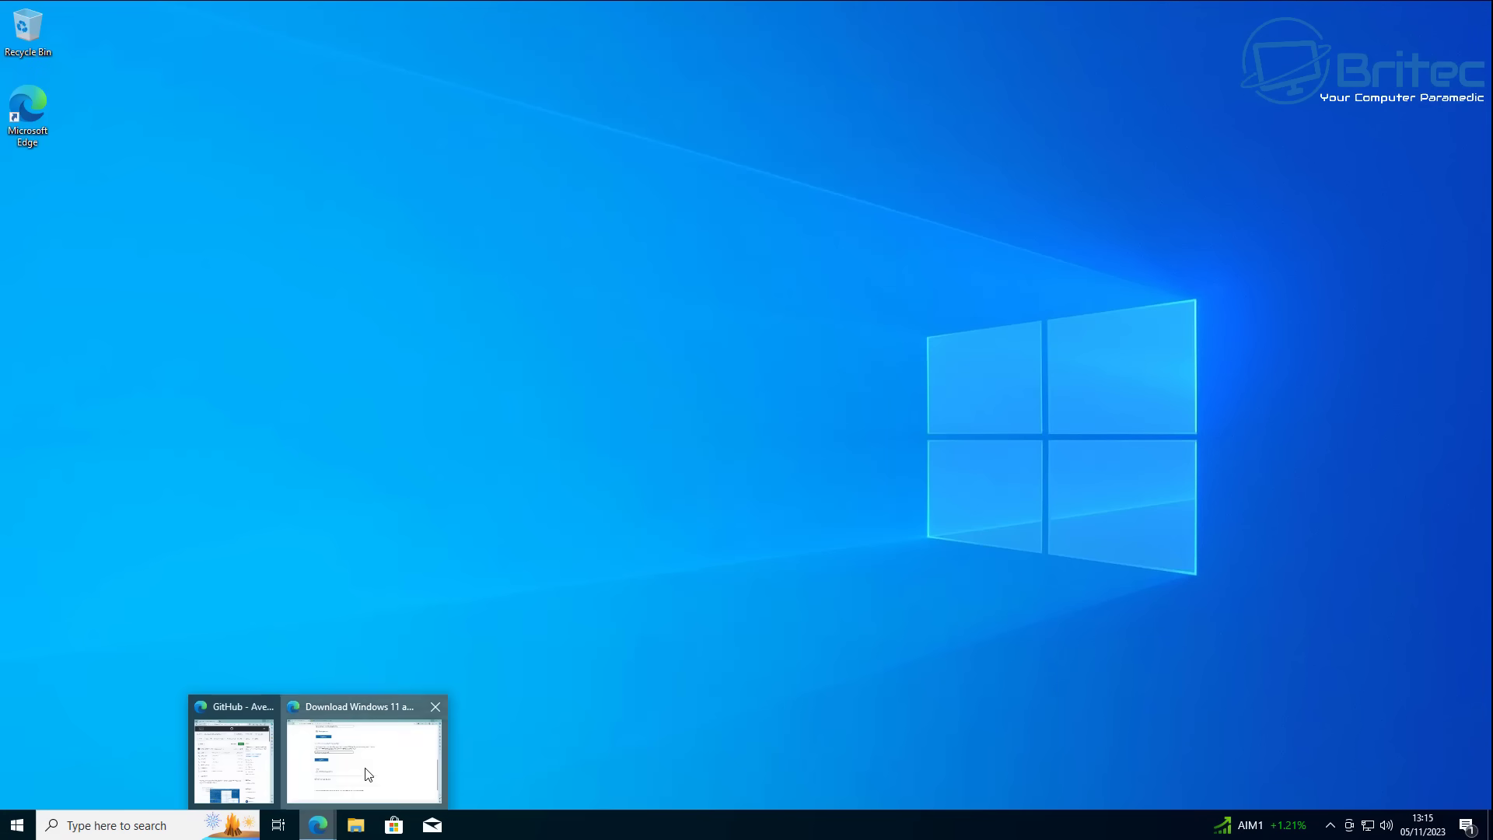
left_click(426, 721)
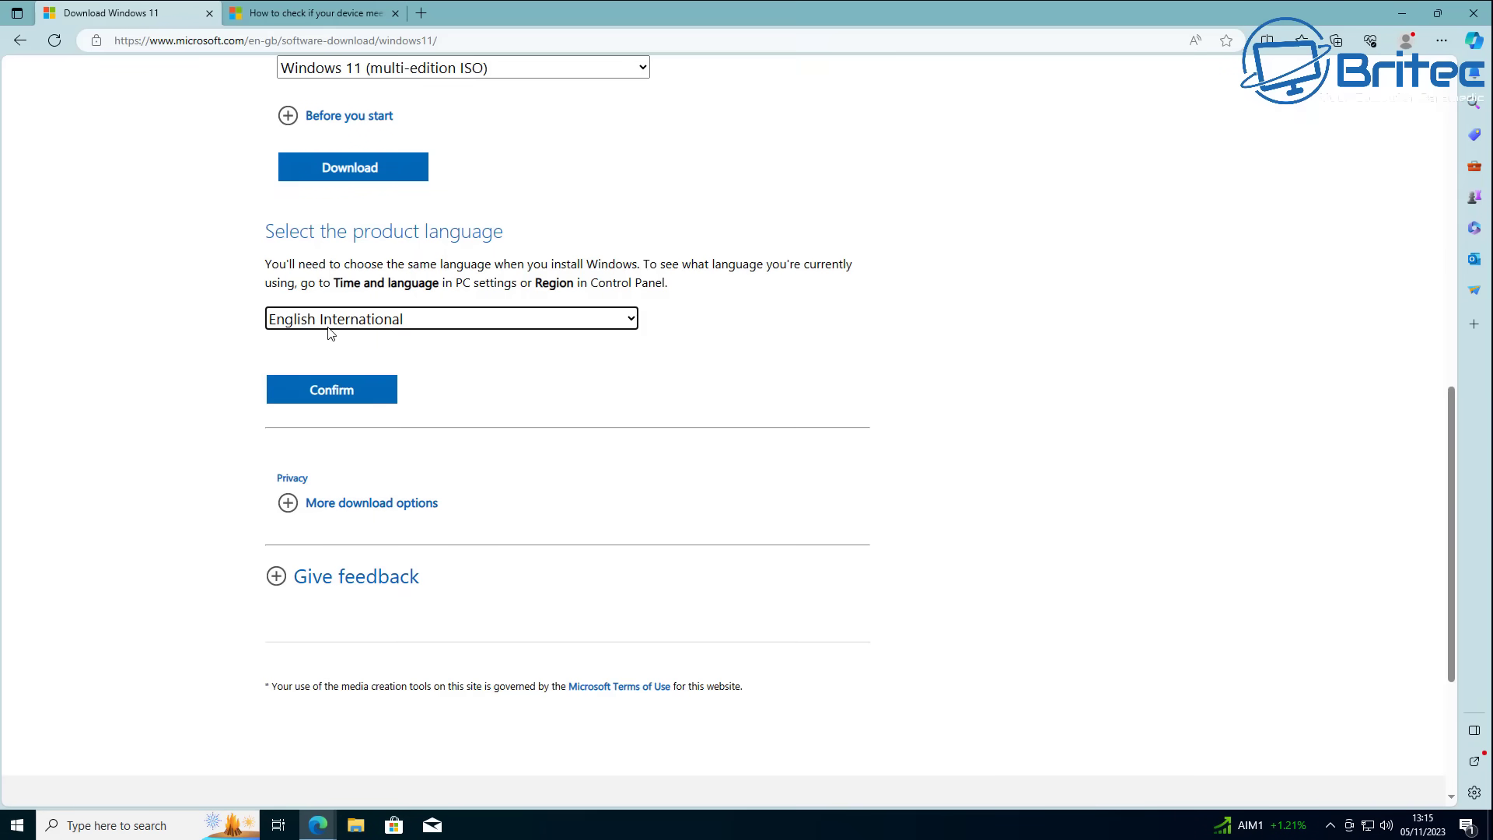
left_click(349, 391)
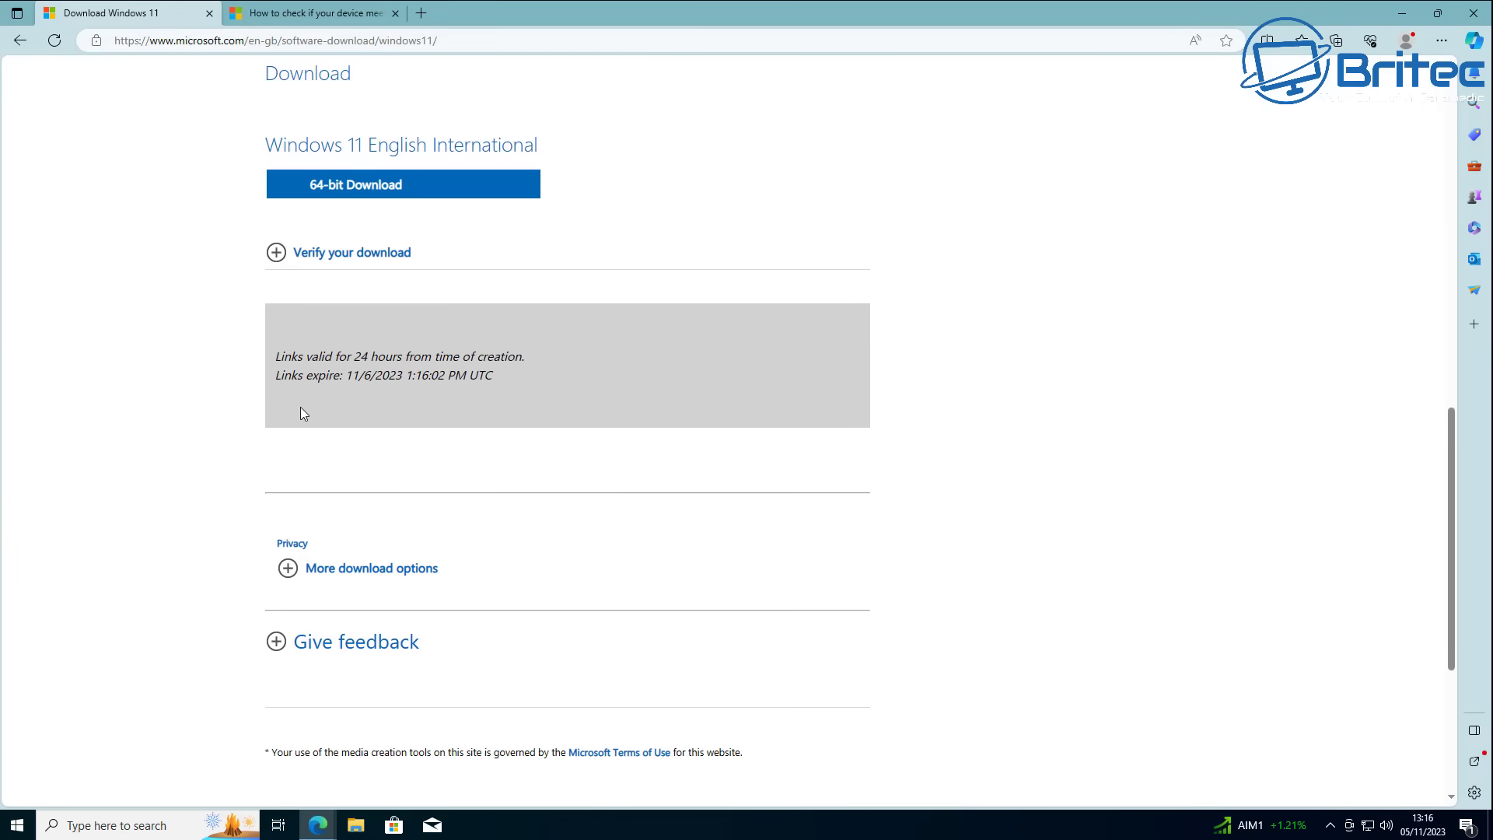
left_click(351, 184)
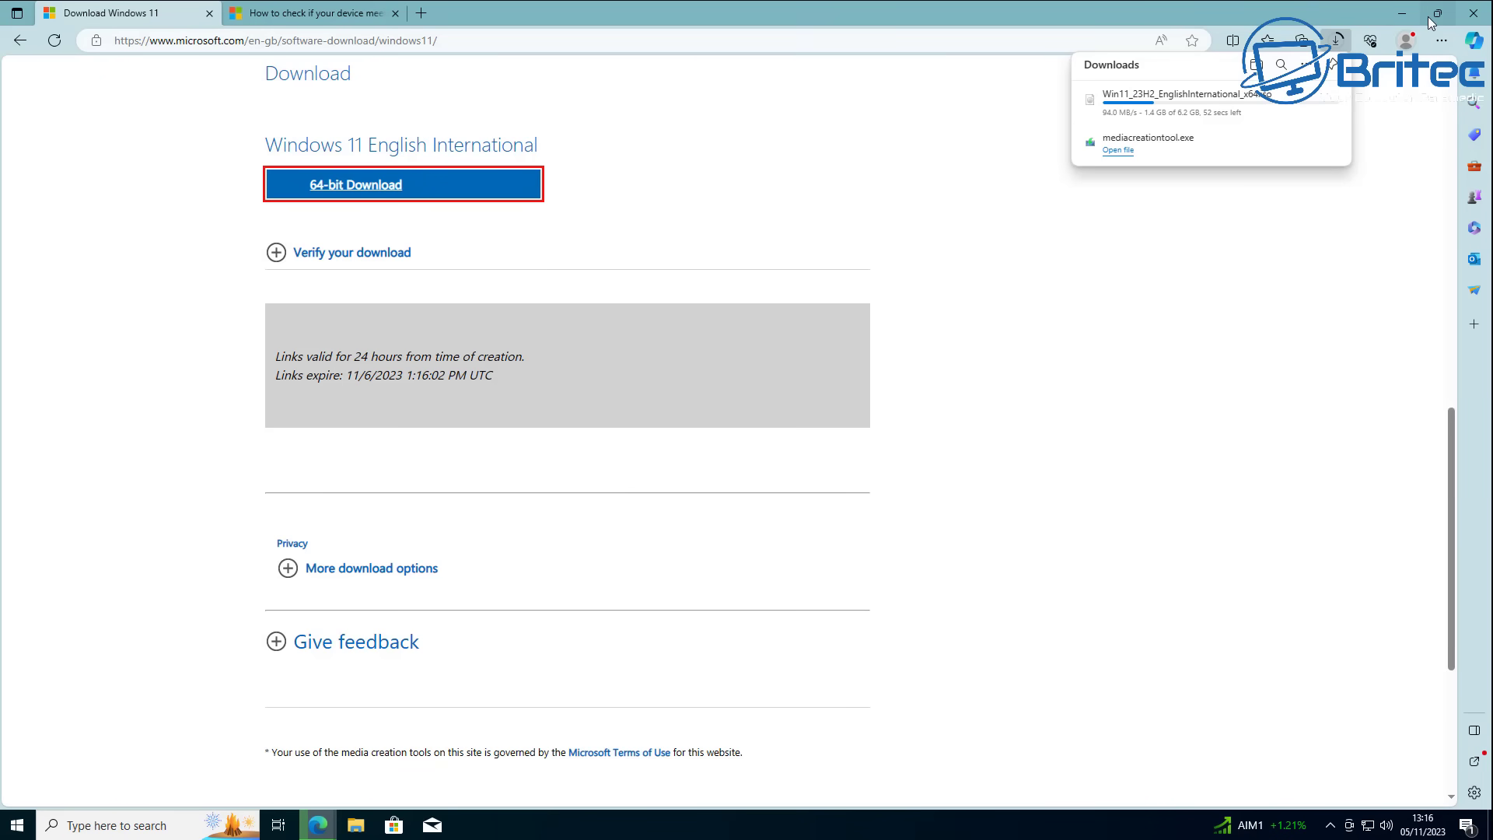
left_click(1397, 13)
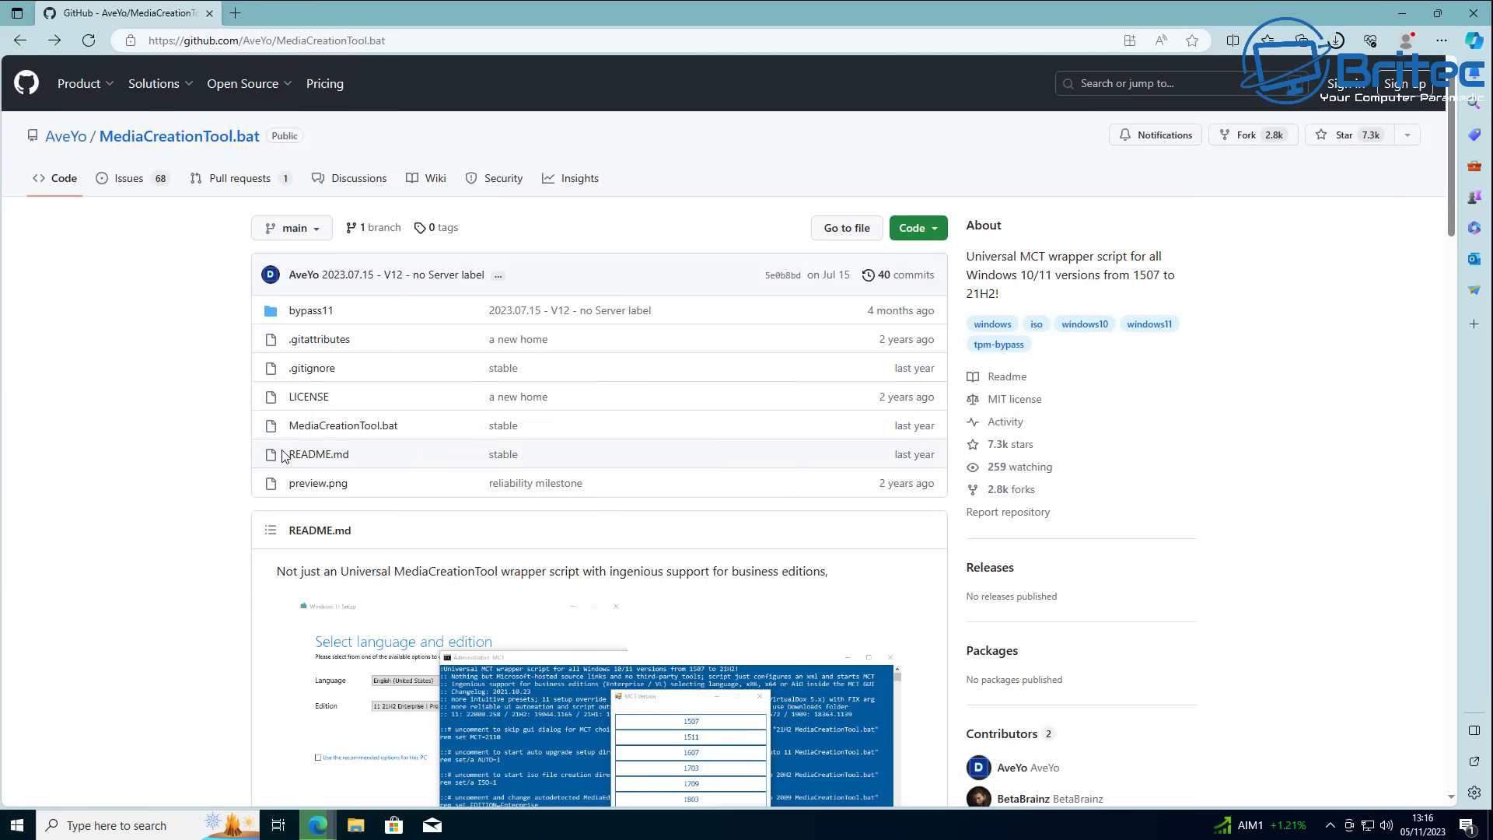
Open the bypass11 folder and view the Skip_TPM_Check_on_Dynamic_Update.cmd script
scroll(930, 680, "down", 1)
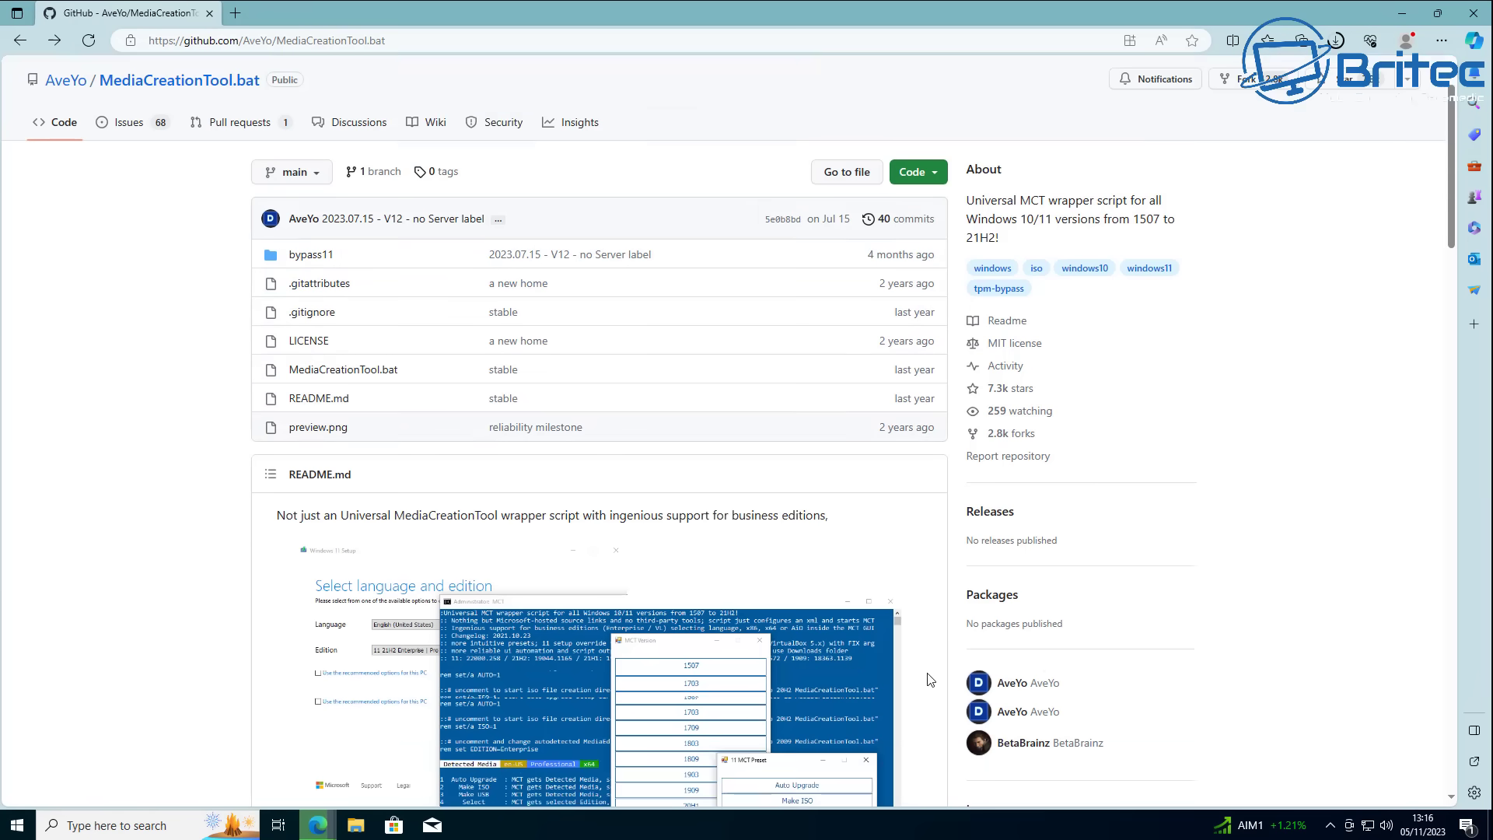
scroll(931, 680, "up", 1)
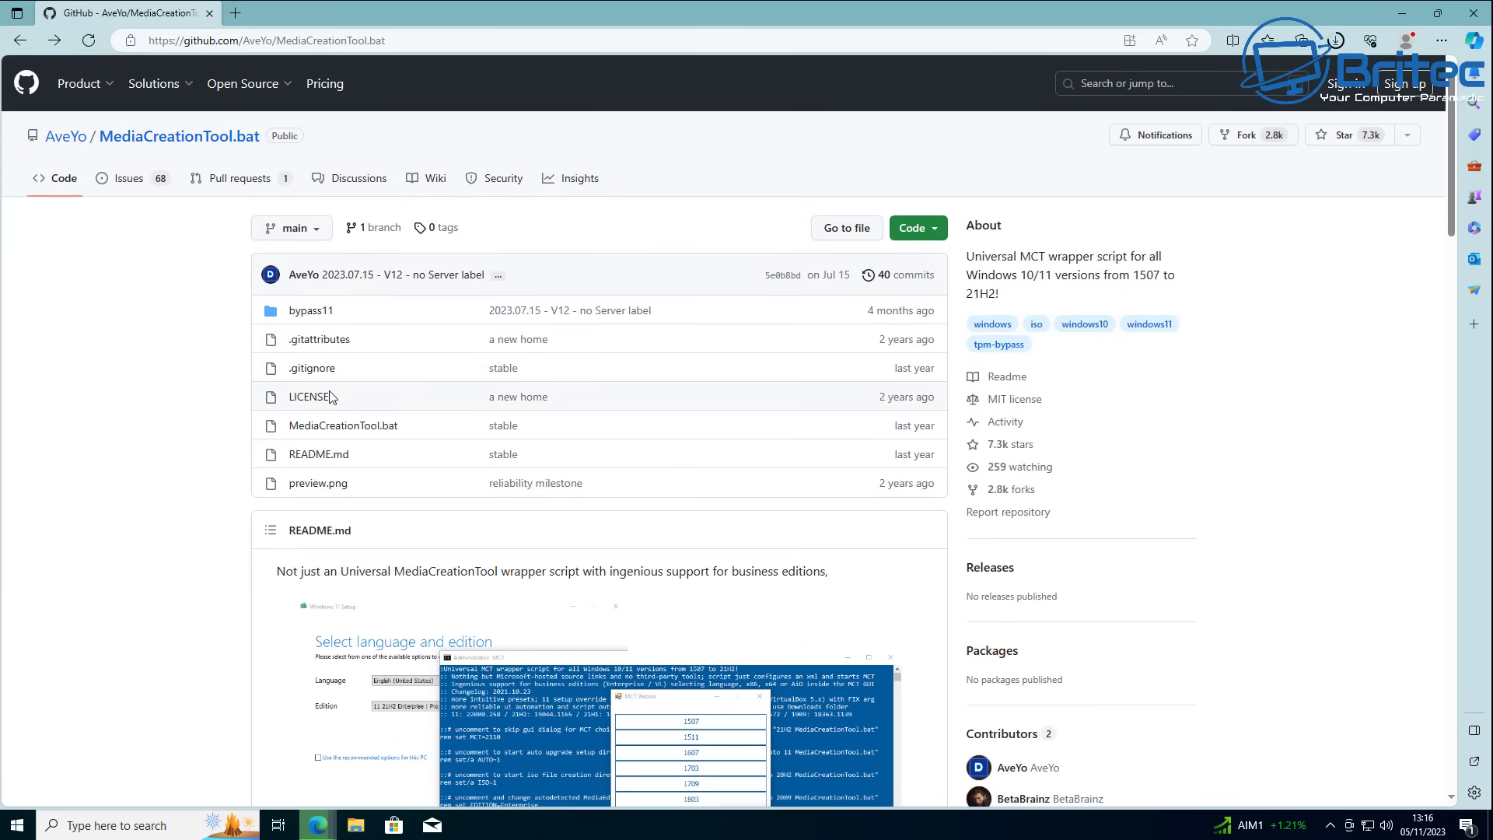
left_click(319, 319)
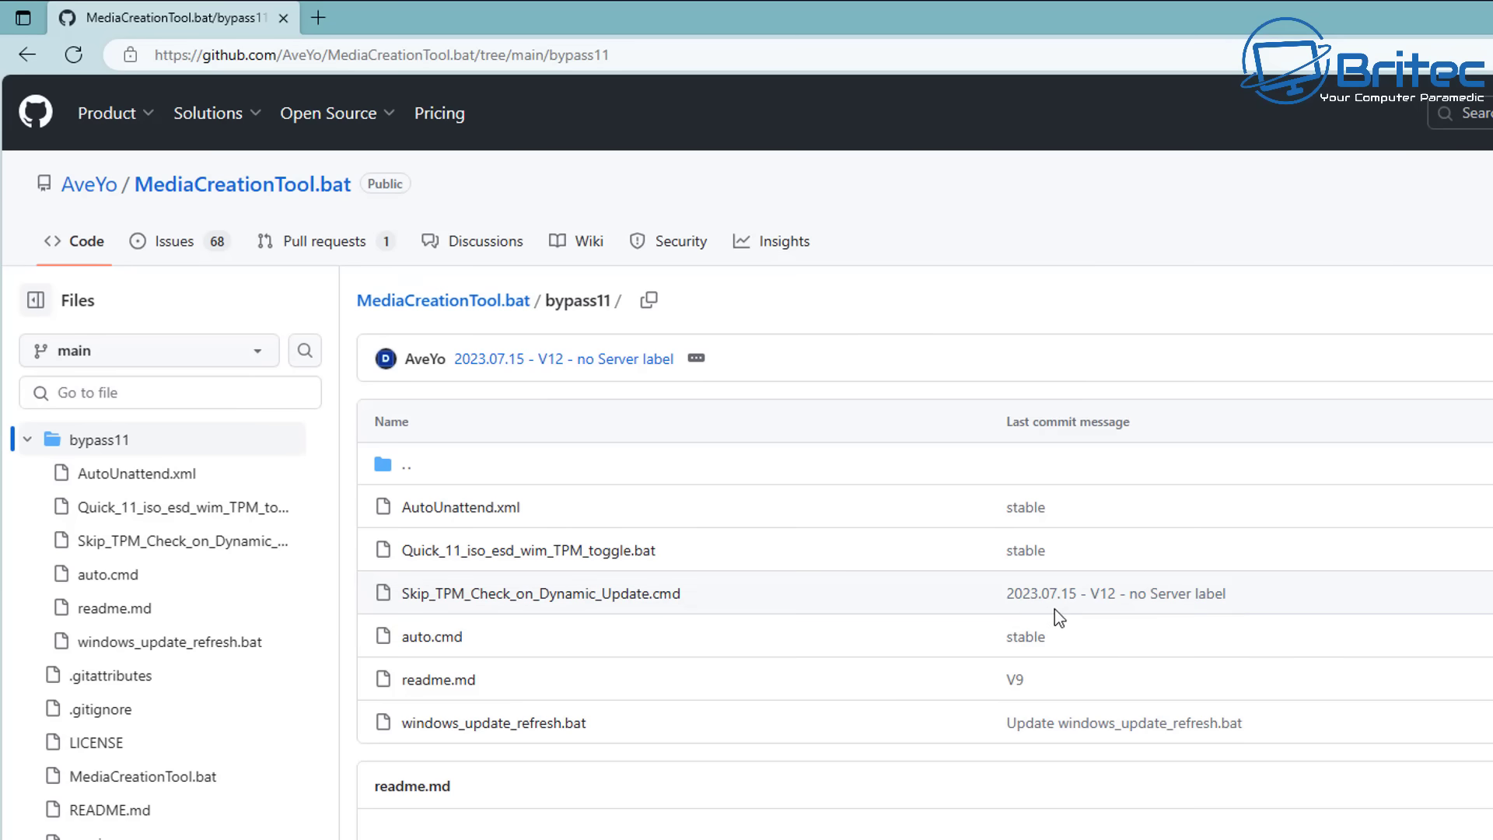
mouse_move(1221, 607)
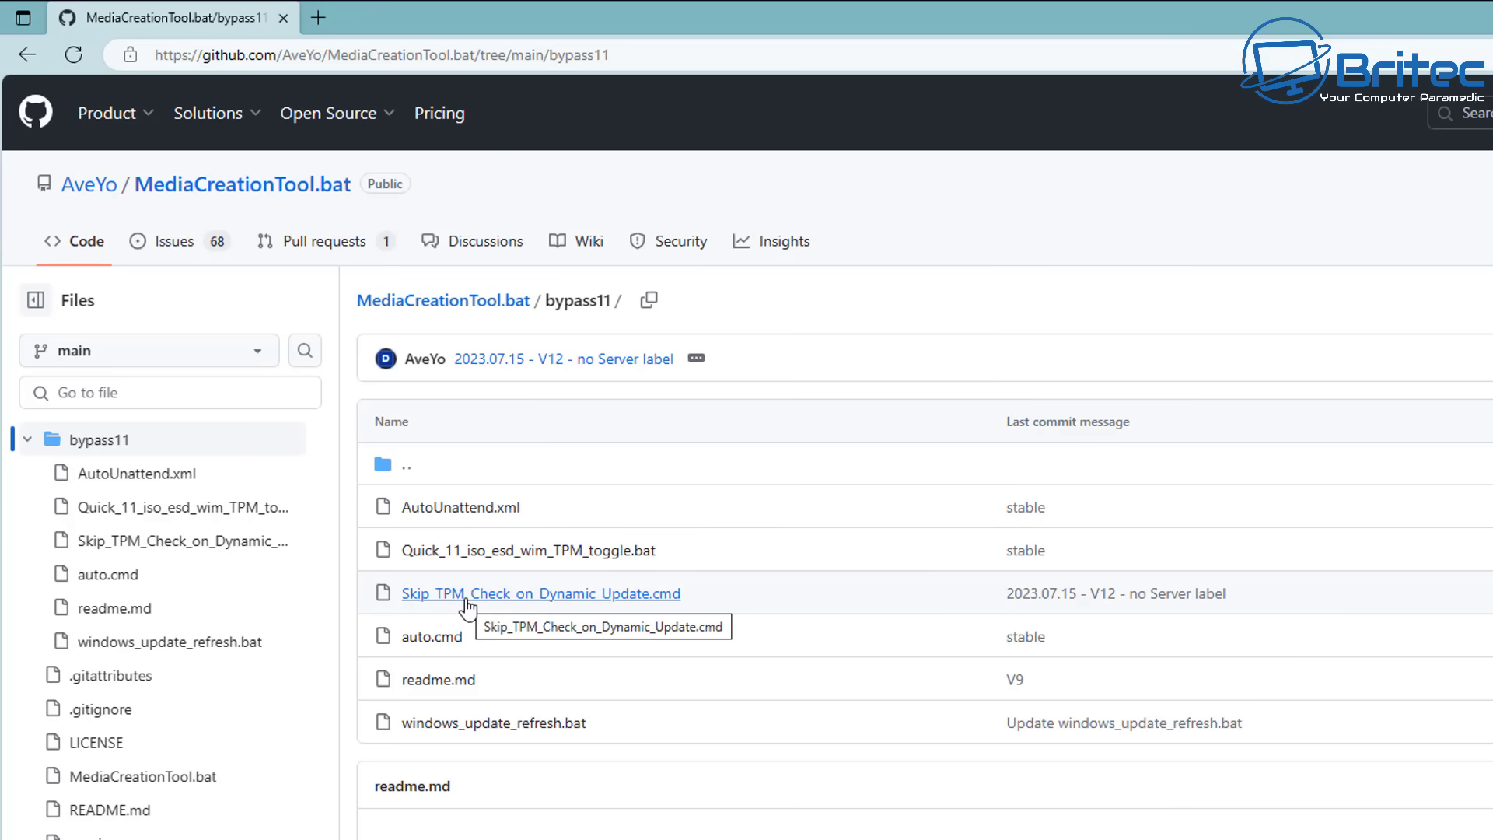
left_click(467, 595)
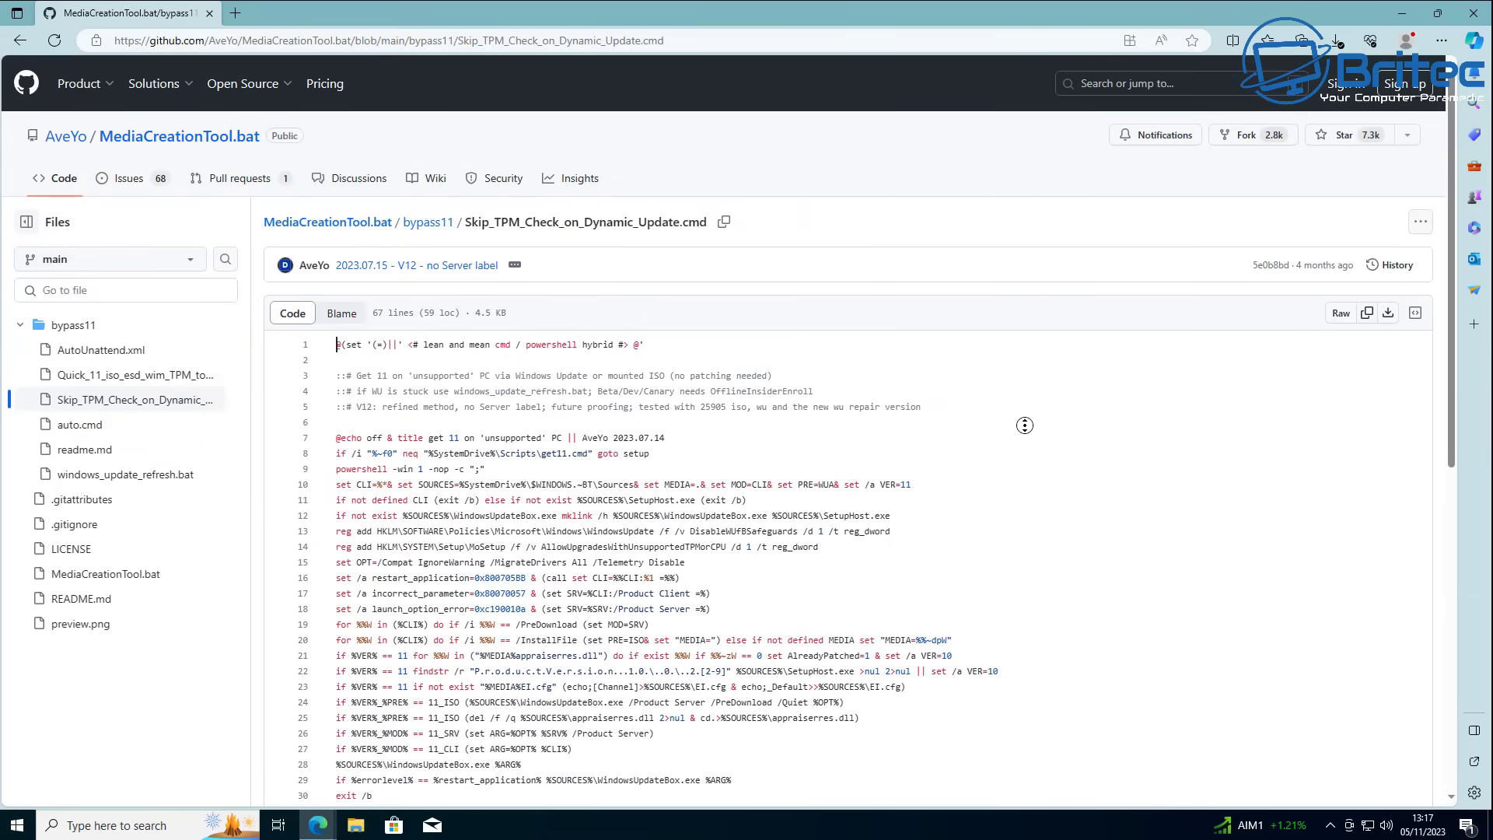
Download the raw Skip_TPM_Check_on_Dynamic_Update.cmd file and keep it despite the warning
middle_click(1027, 426)
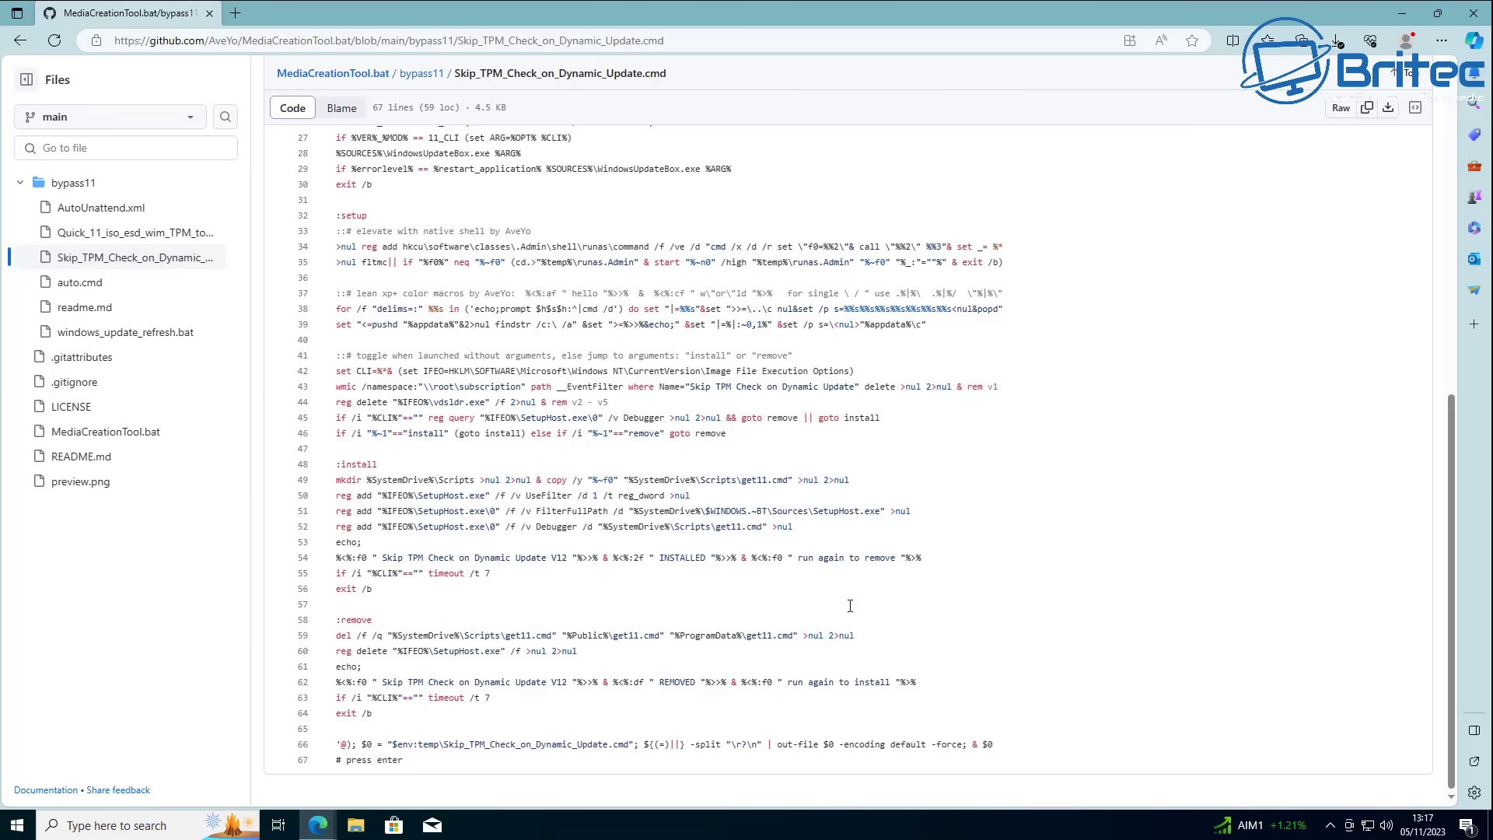
key("ctrl+Home")
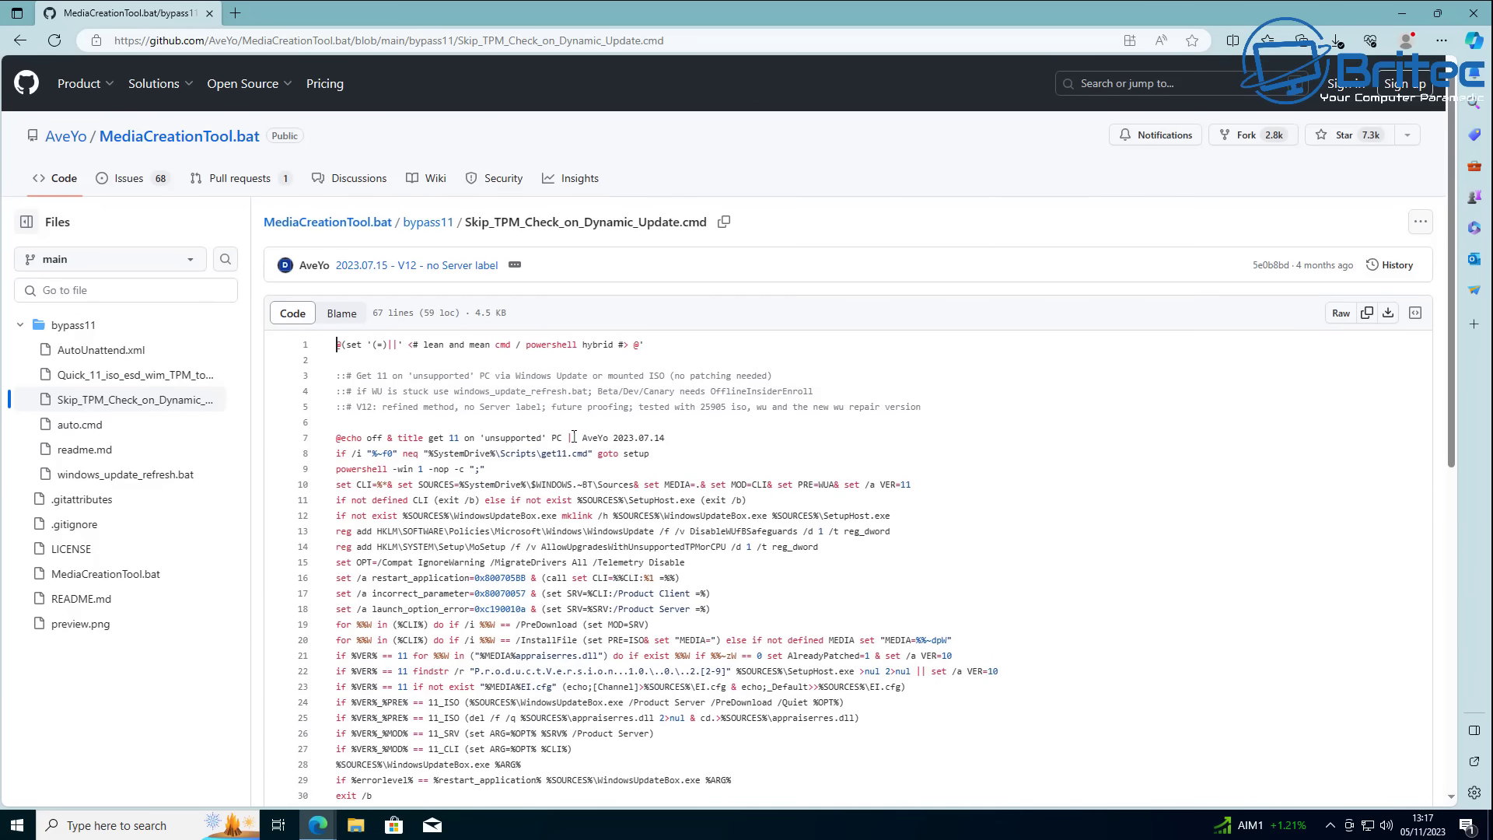
left_click(1387, 314)
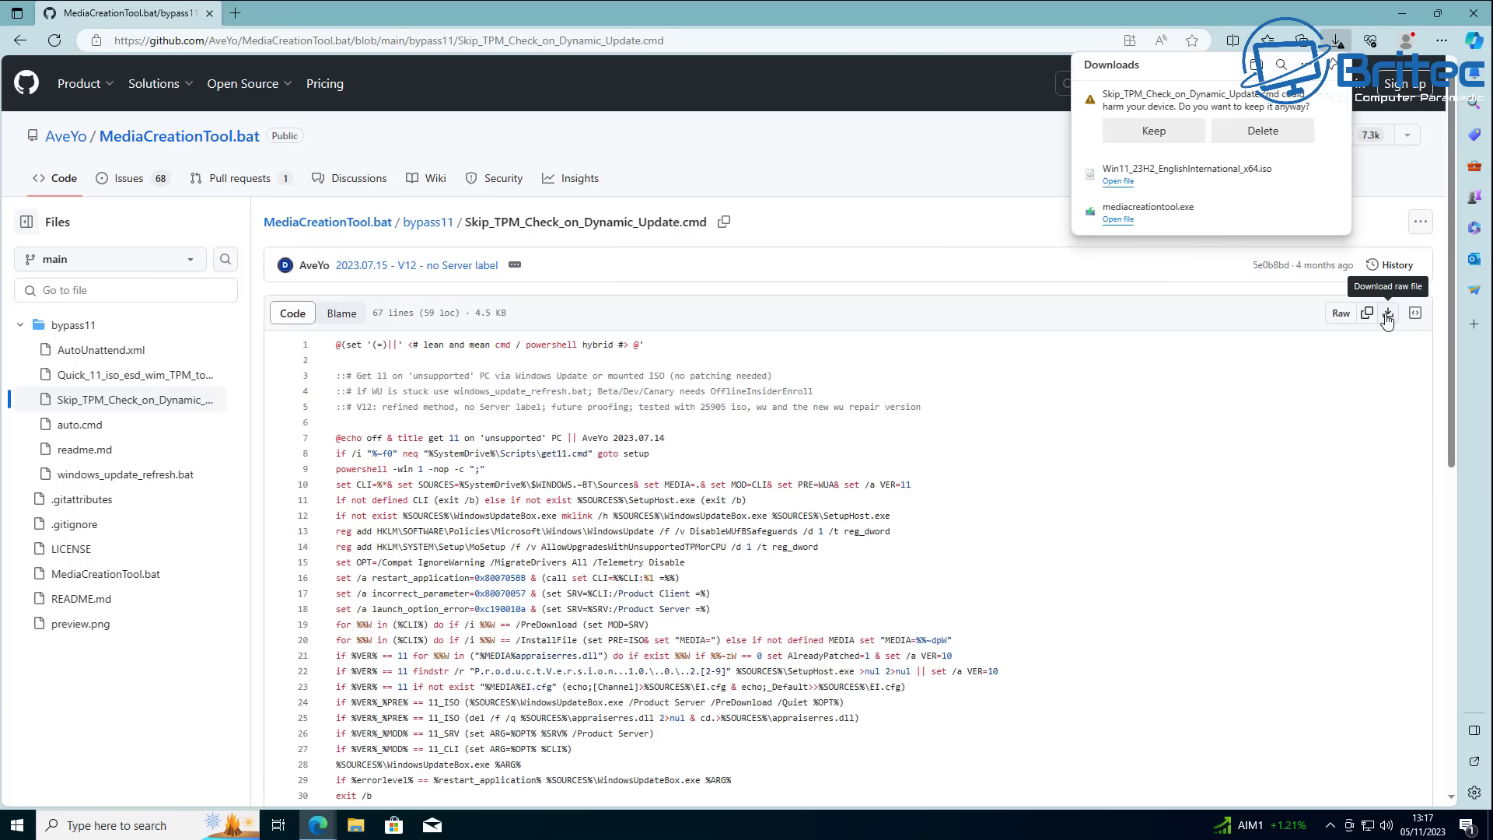
left_click(1173, 133)
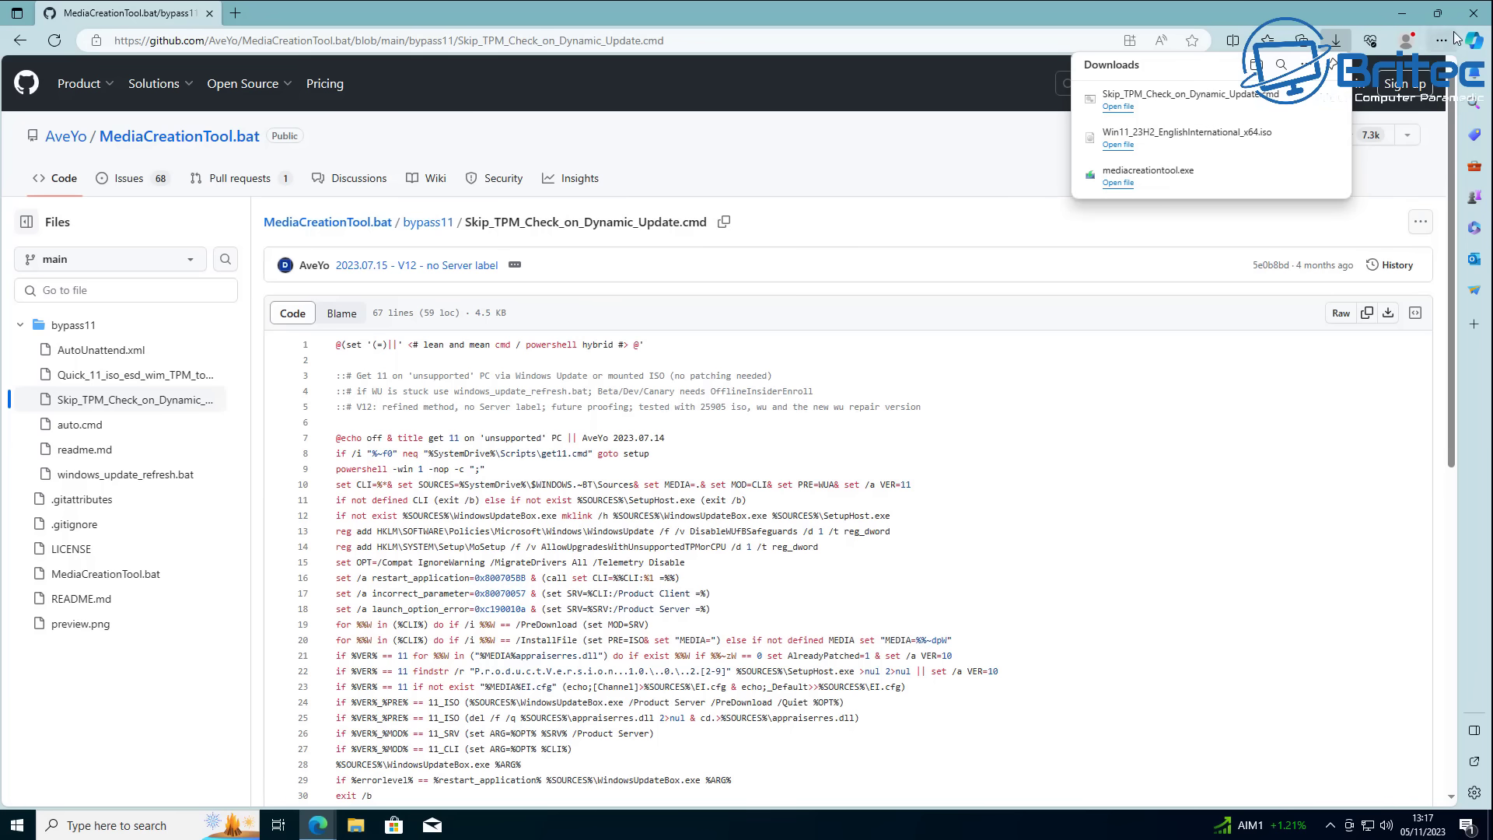
left_click(1395, 16)
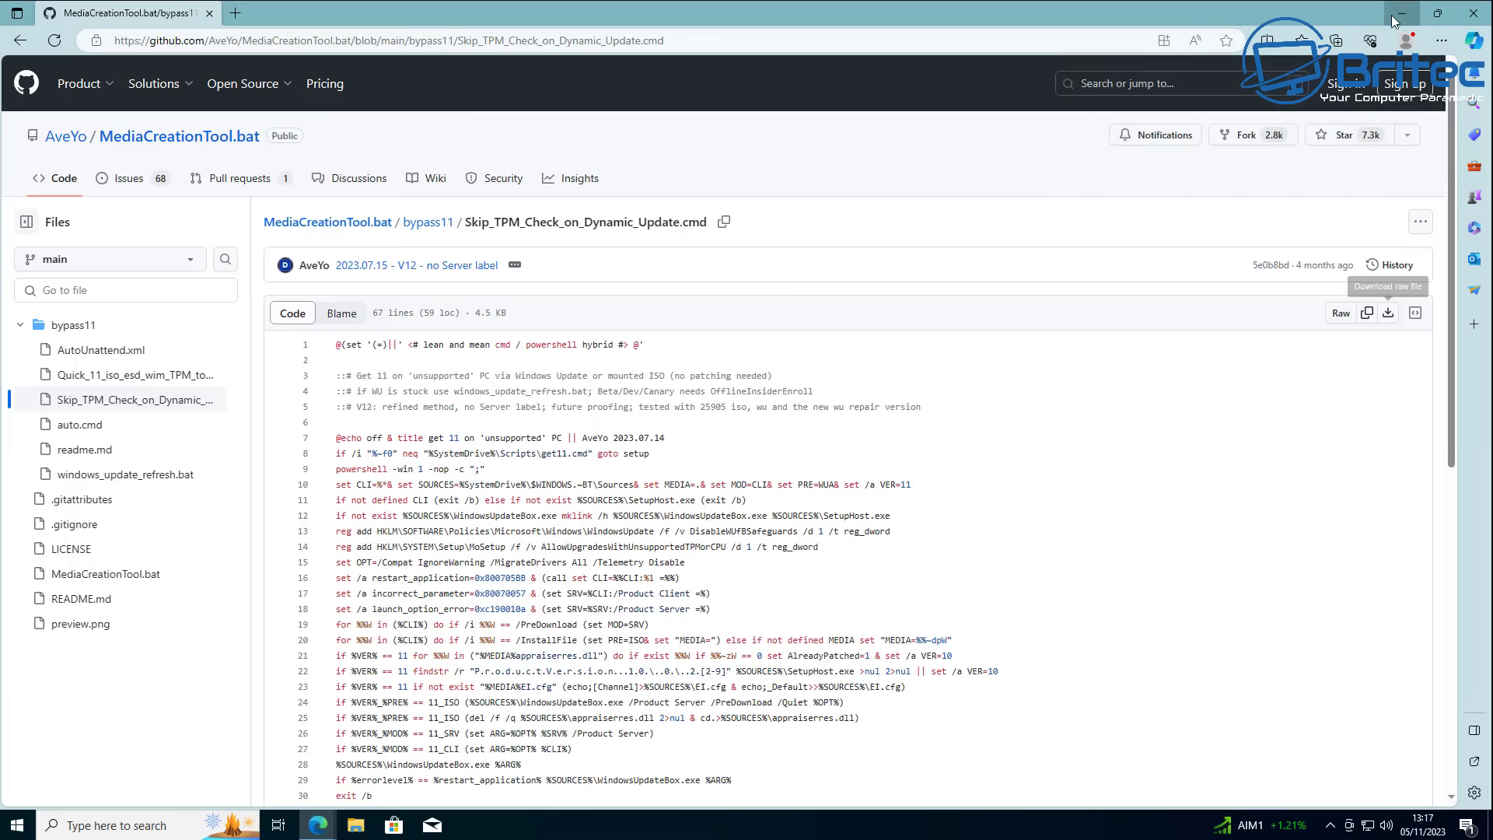
Open the Downloads folder in File Explorer and select the Windows 11 ISO
left_click(1392, 15)
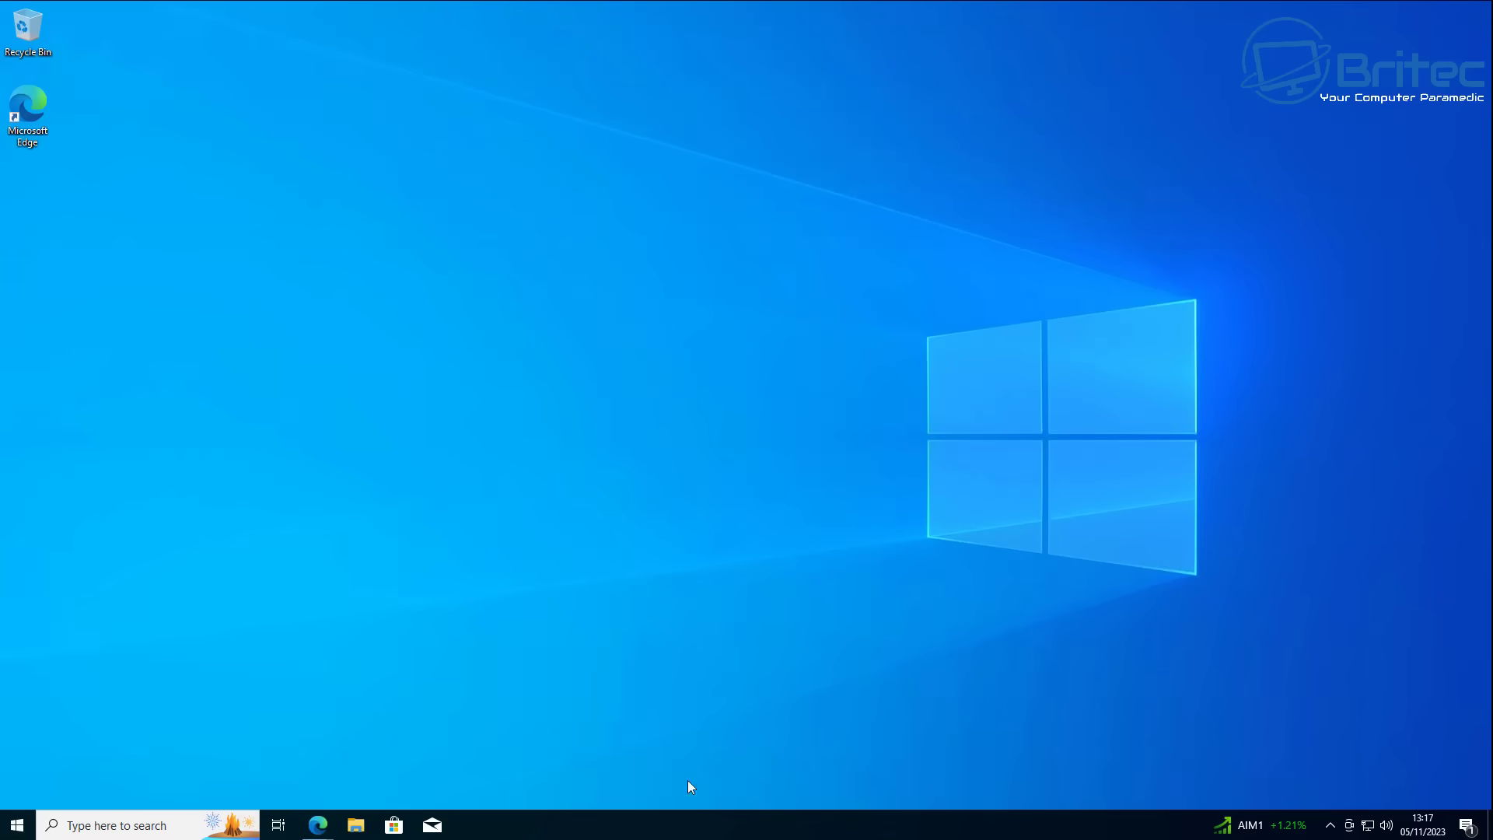
left_click(354, 820)
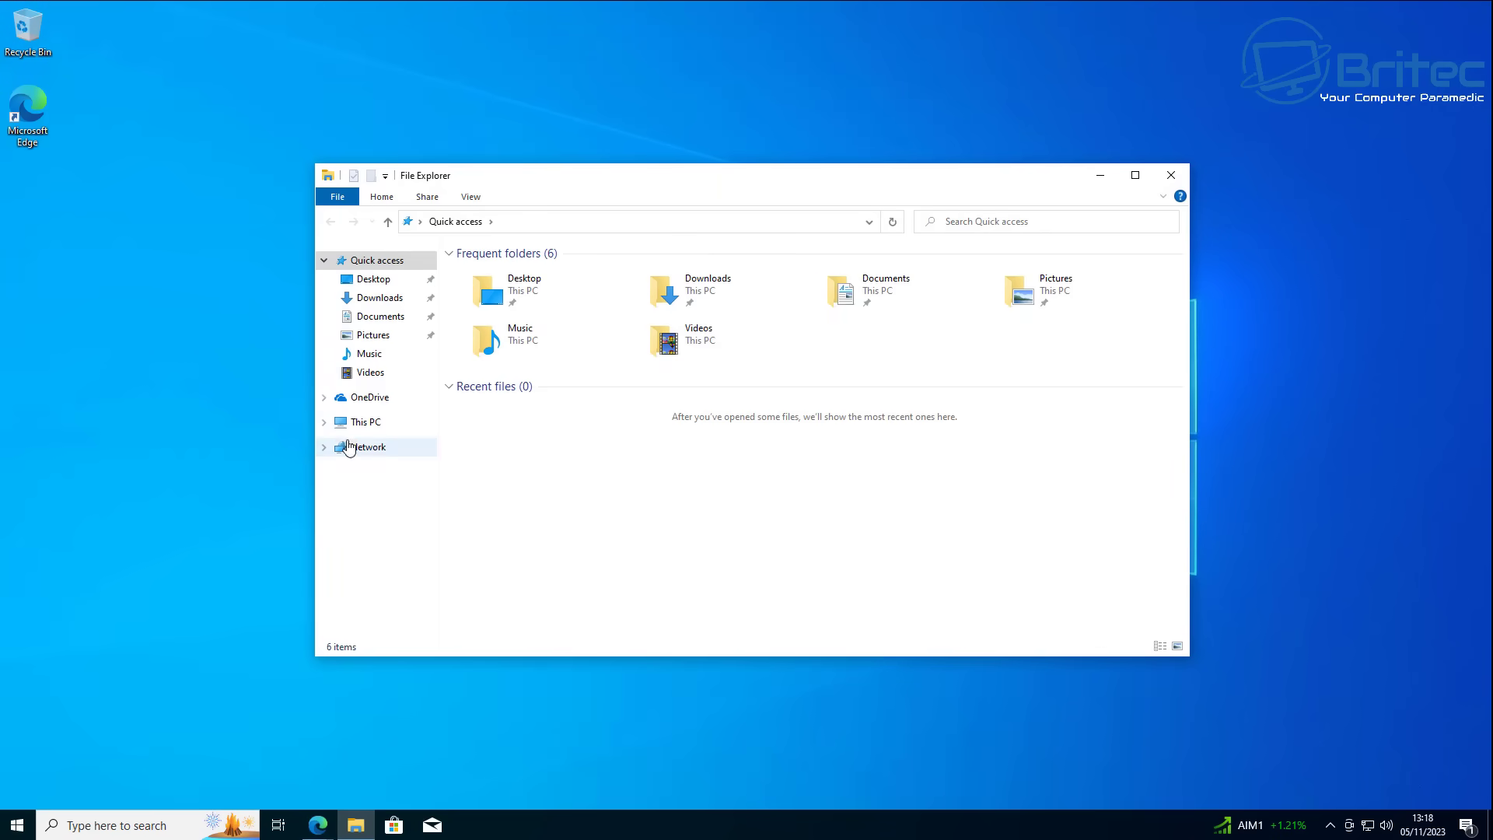
left_click(381, 302)
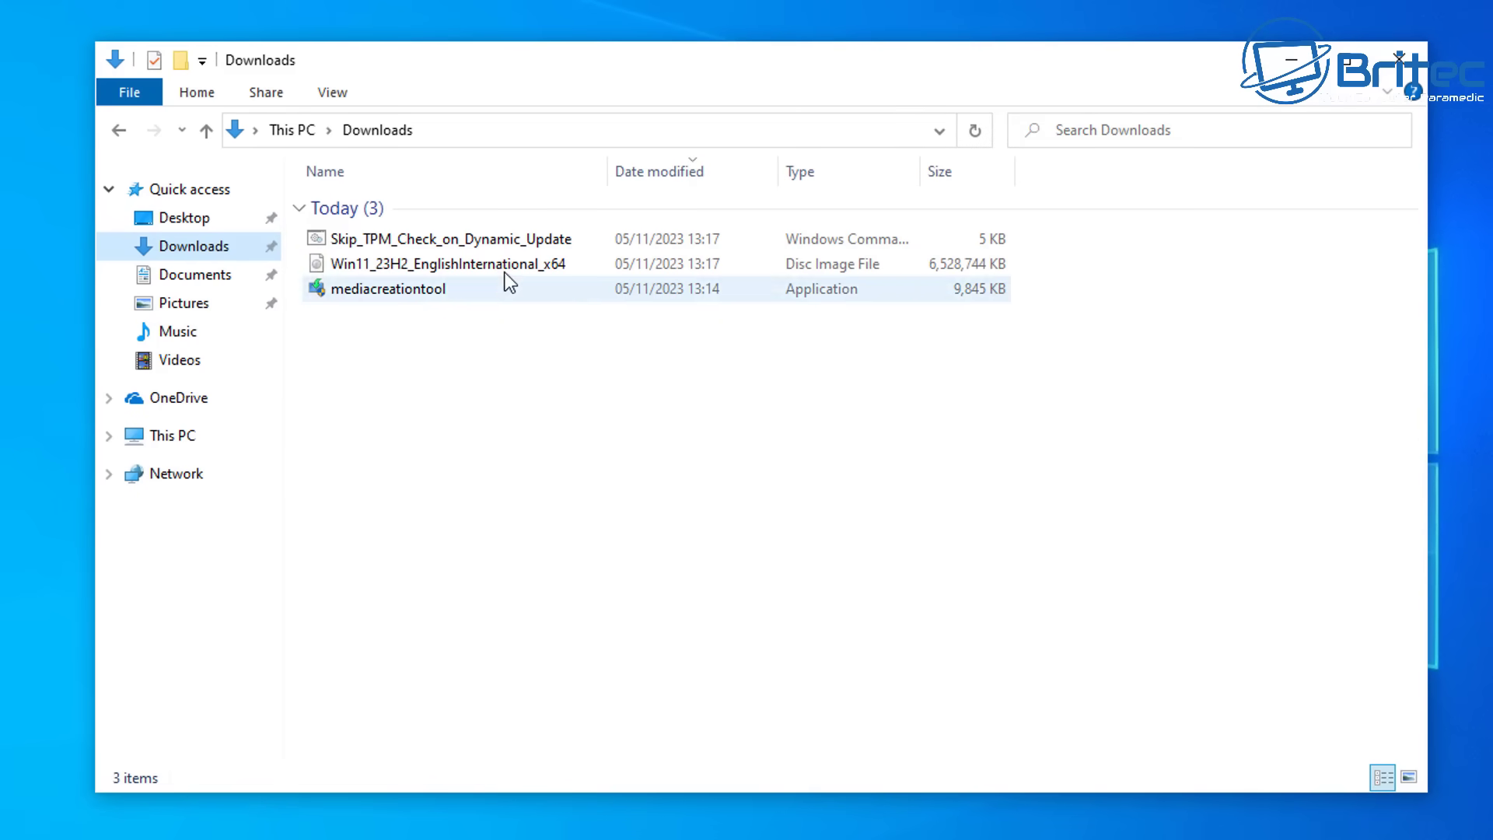
left_click(489, 272)
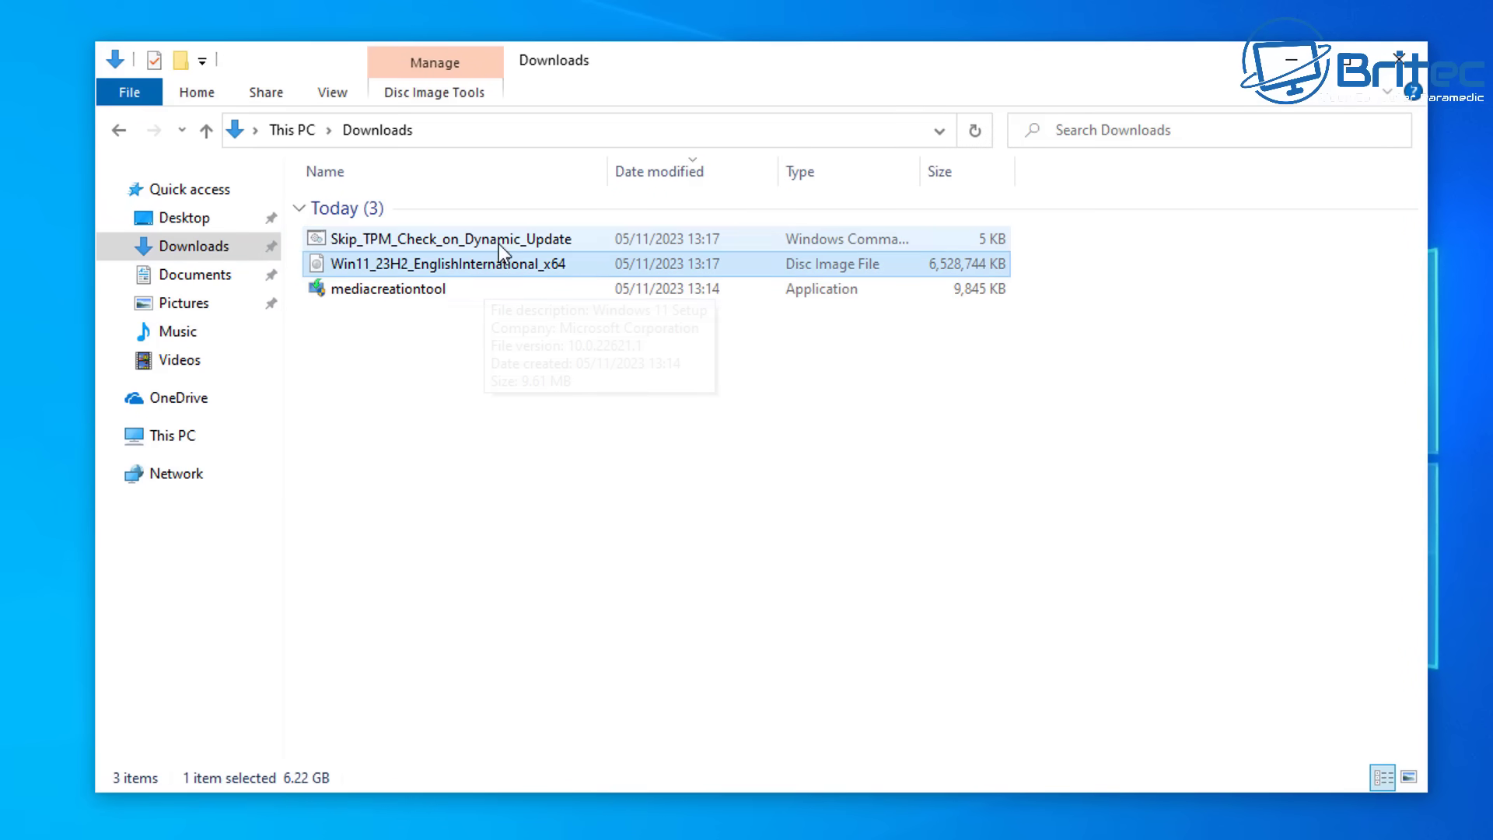
left_click(506, 240)
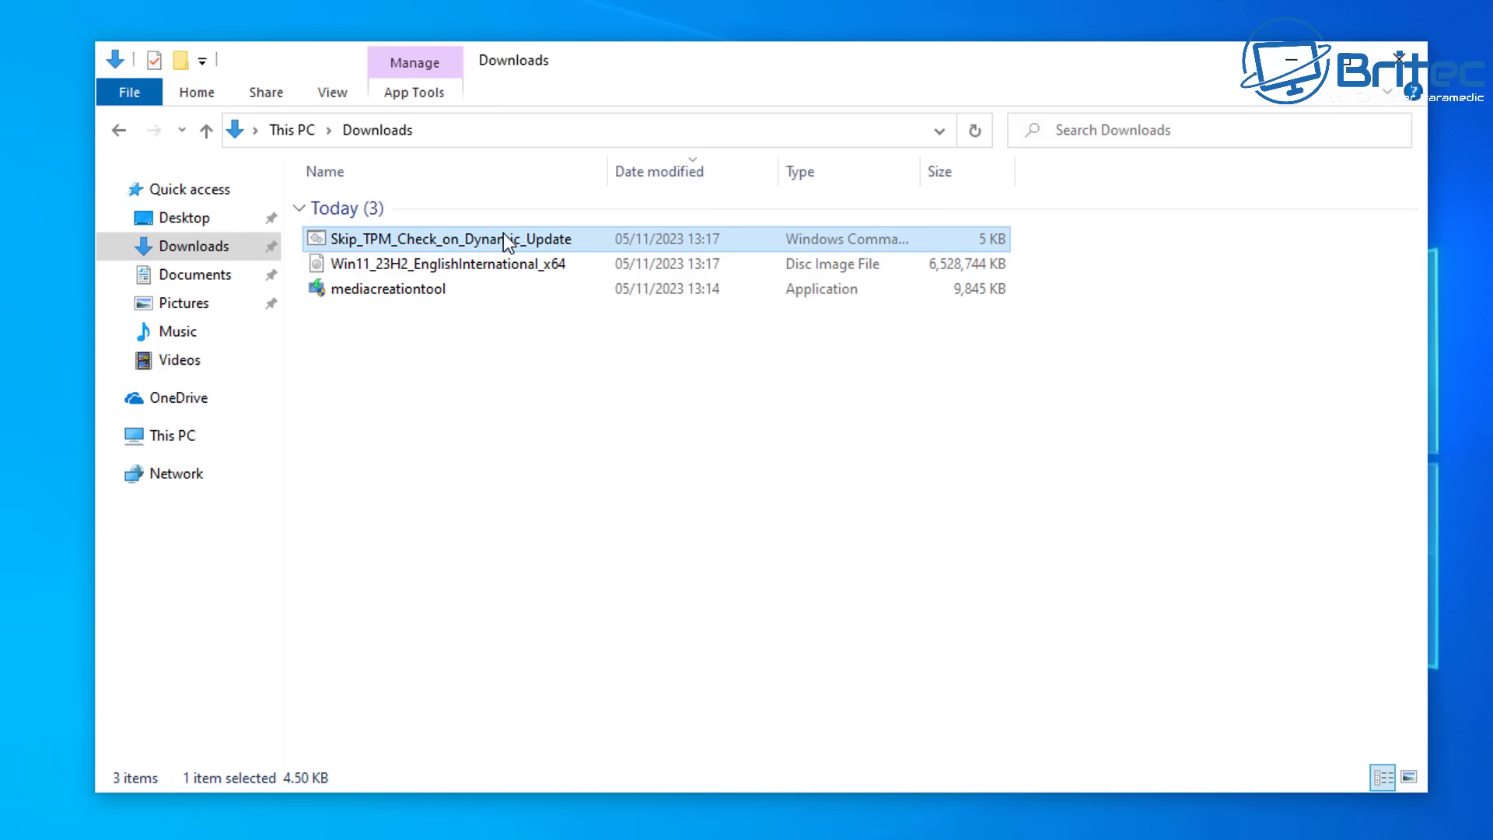
left_click(492, 268)
Mount the ISO as DVD Drive (E:) and launch setup from it
right_click(491, 268)
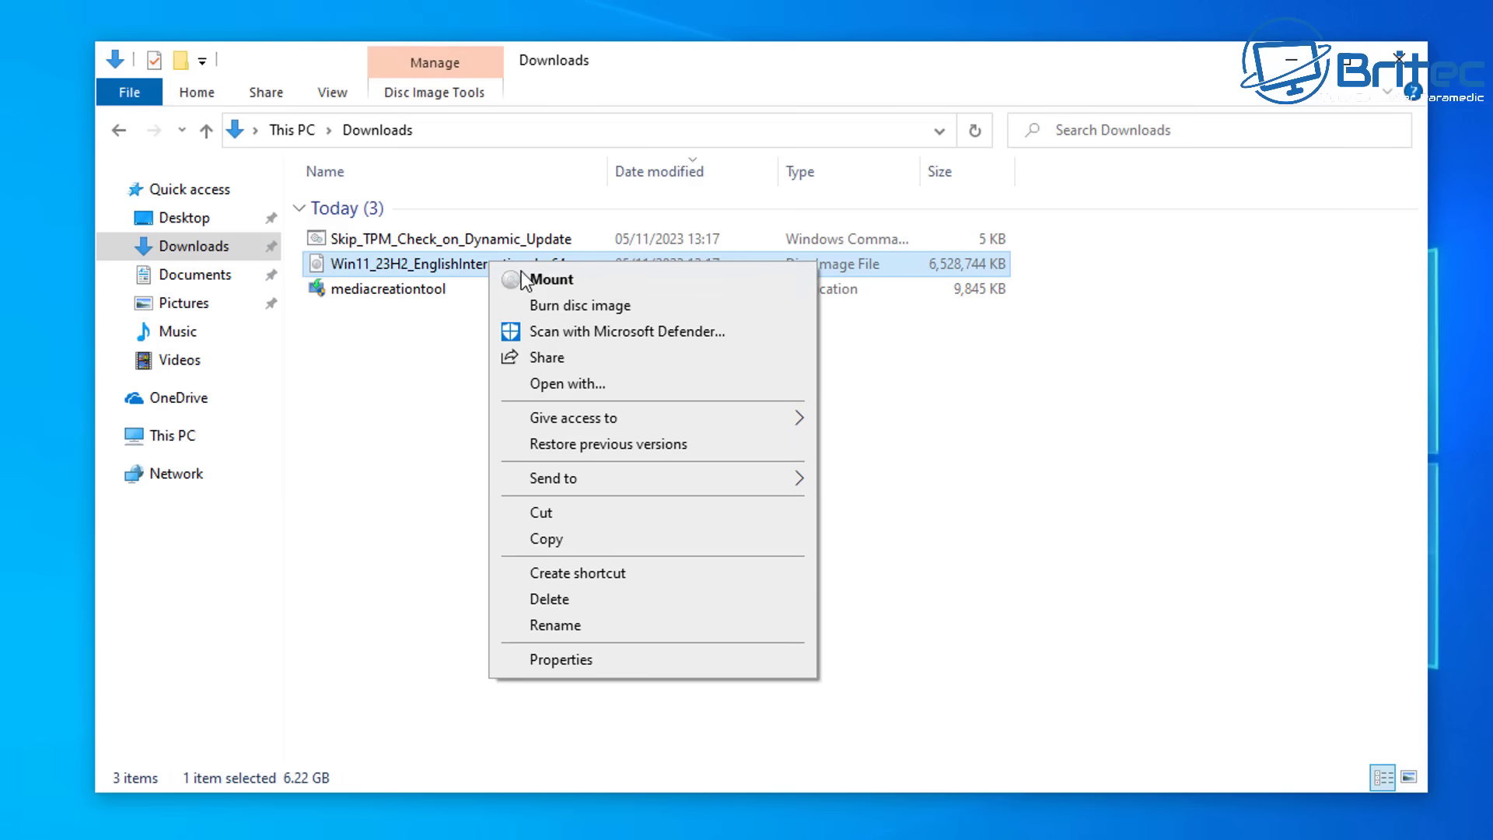
left_click(560, 283)
left_click(846, 446)
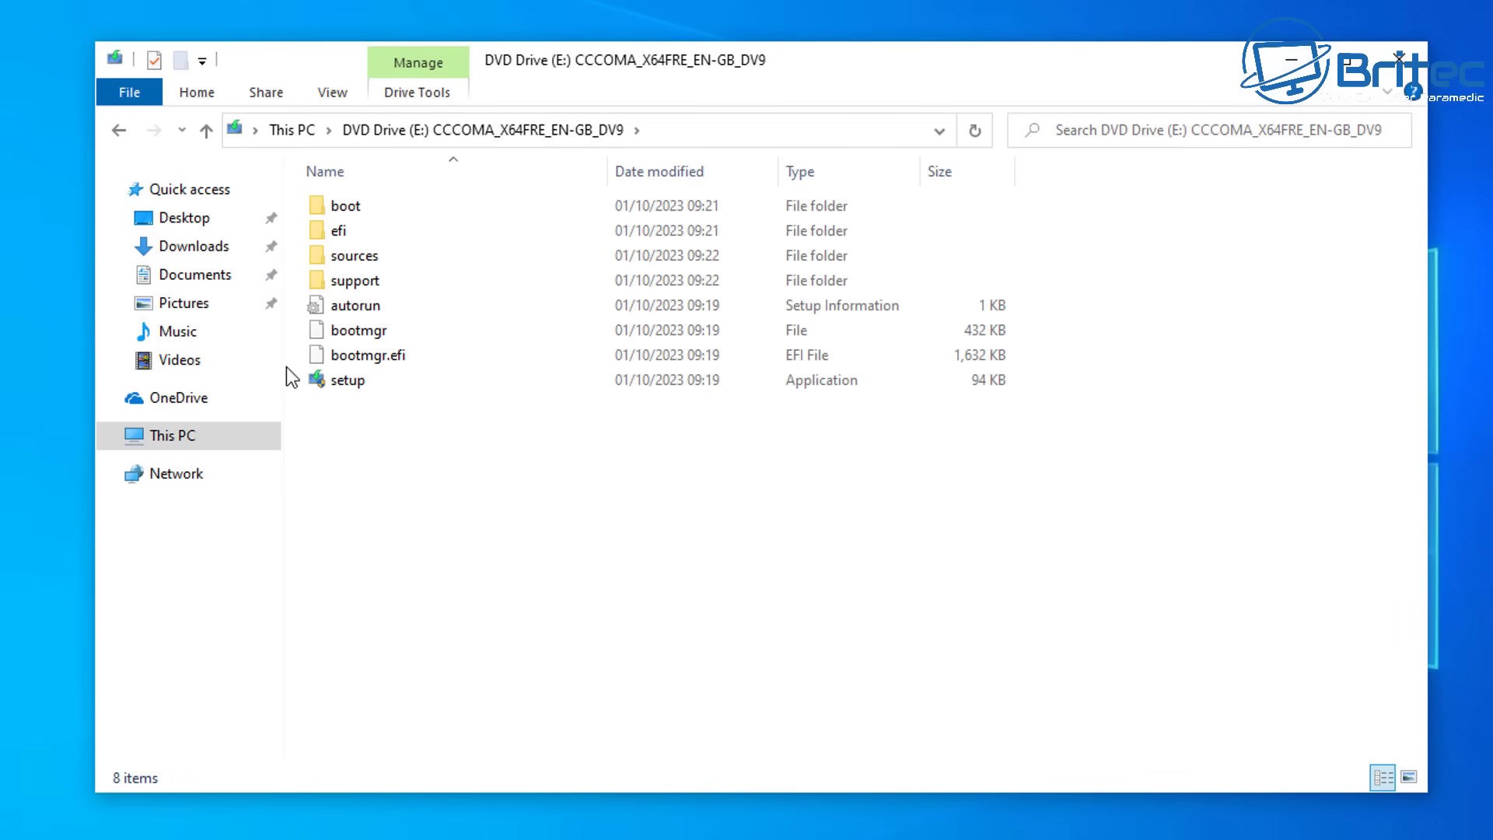
double_click(342, 379)
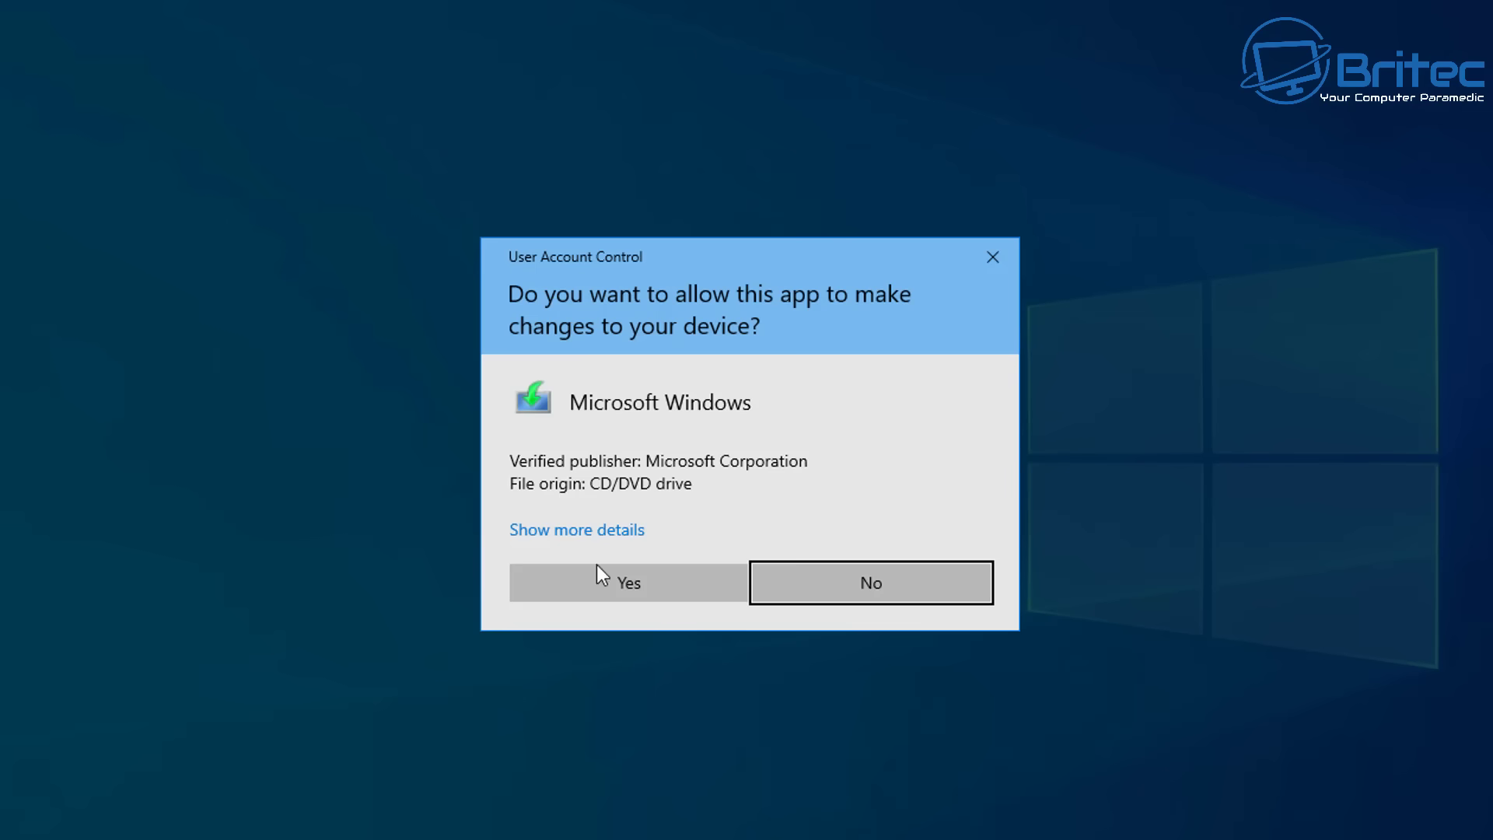
Approve UAC, run Setup until it reports unmet system requirements, then close it
left_click(652, 583)
left_click(1289, 64)
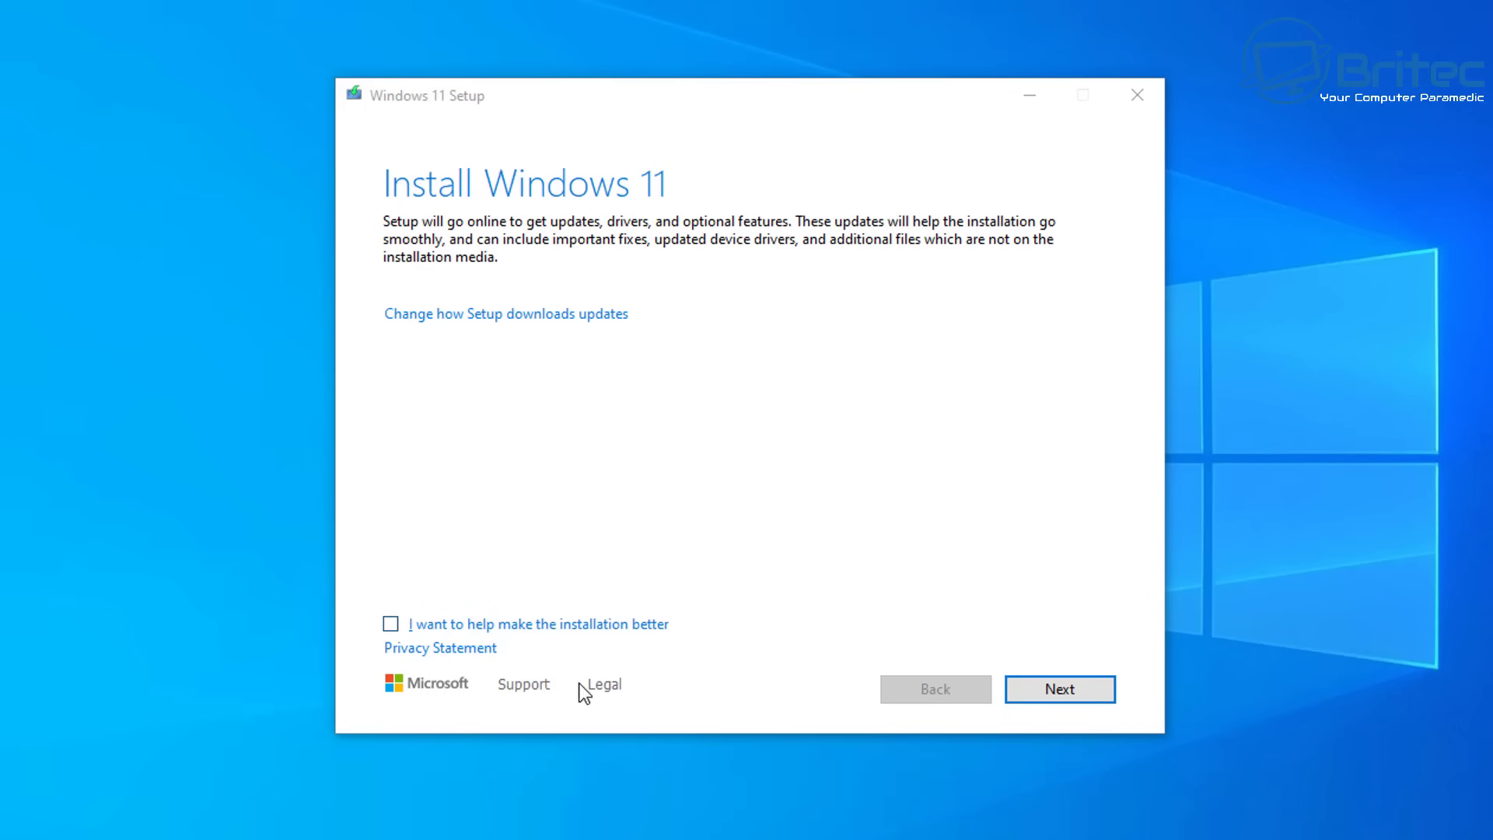
left_click(1045, 689)
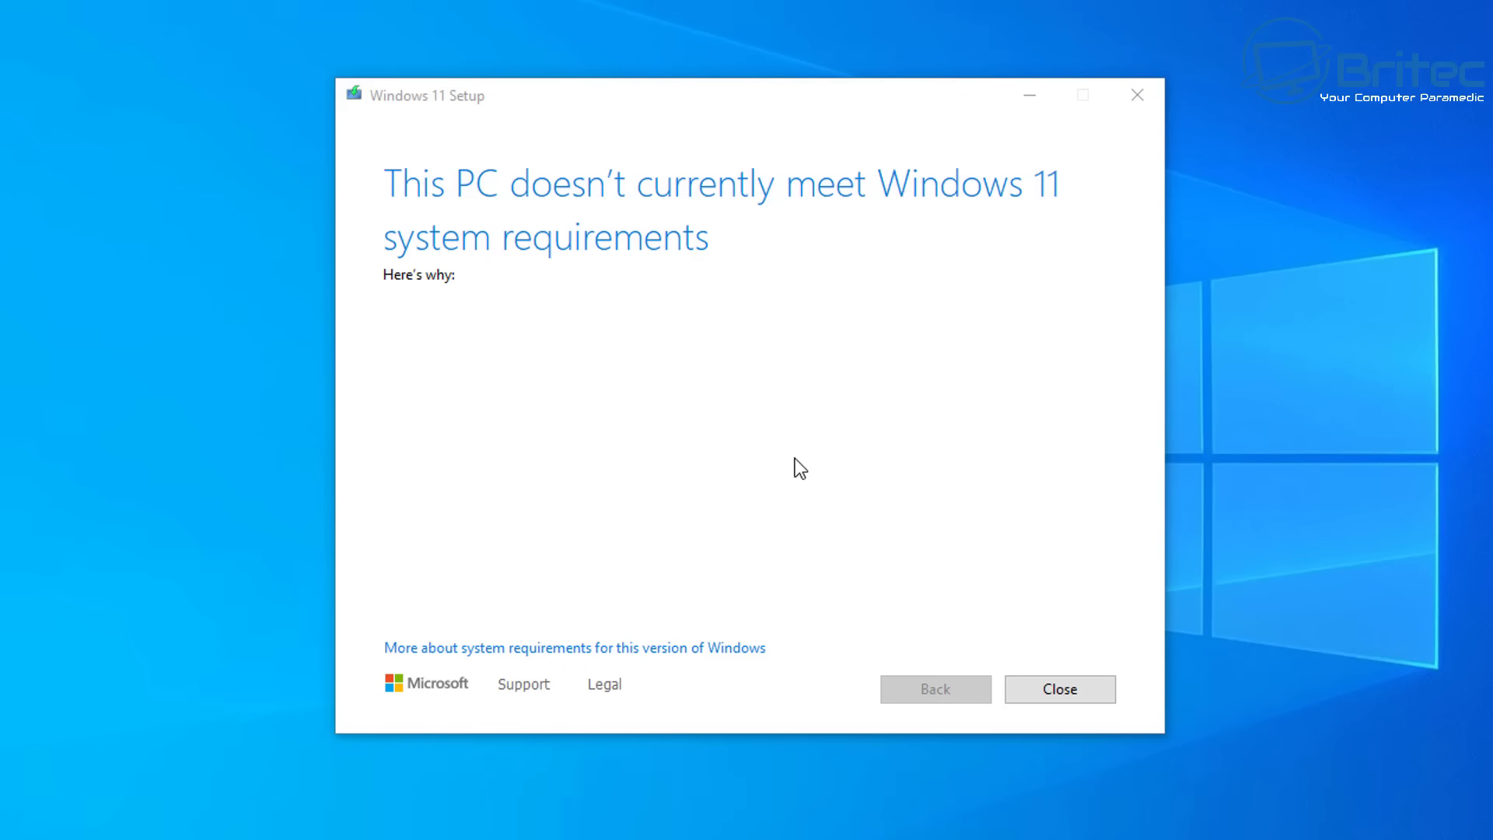
left_click(1070, 694)
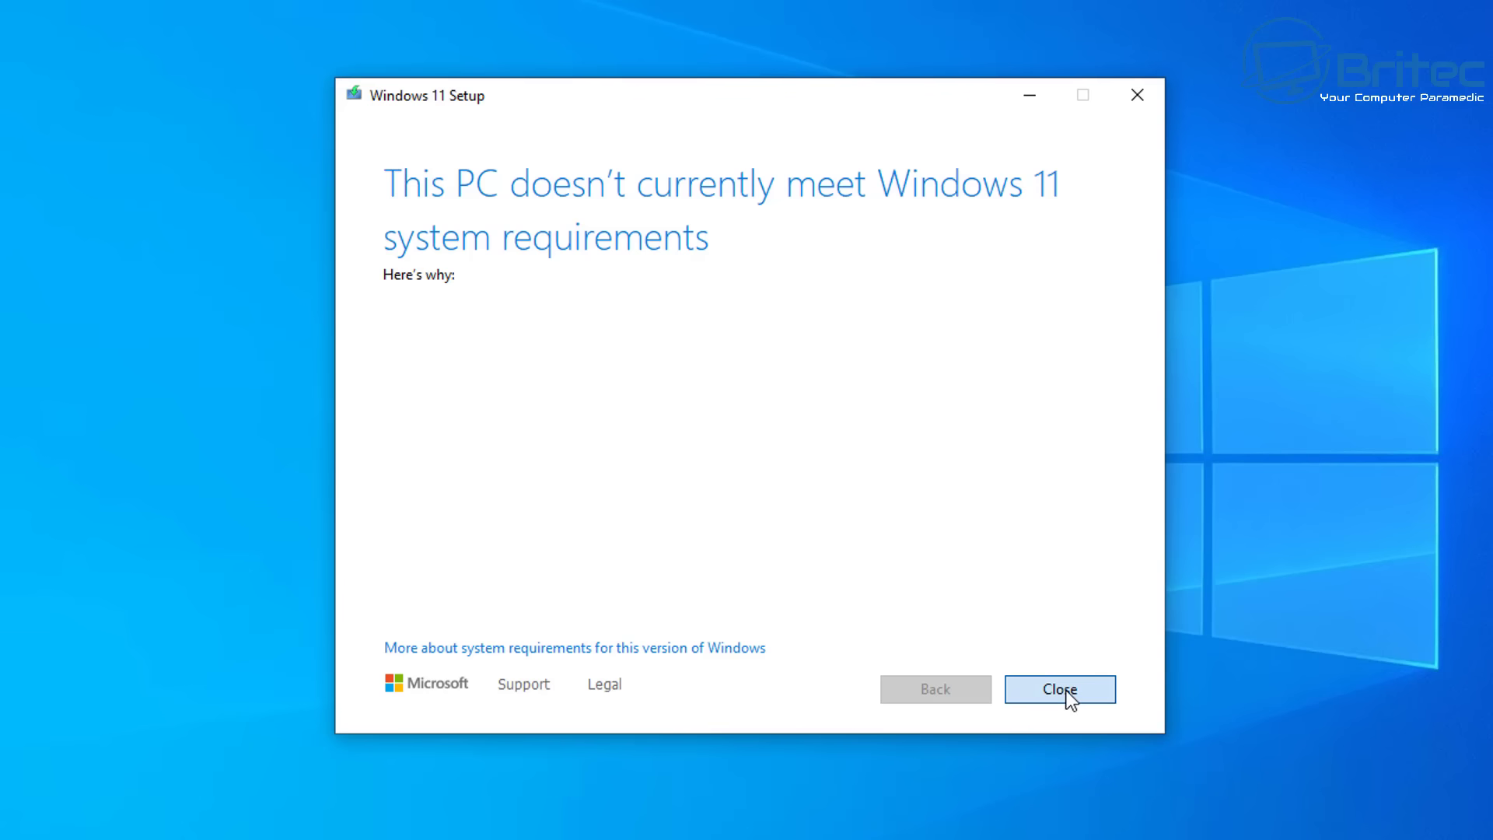
left_click(1067, 692)
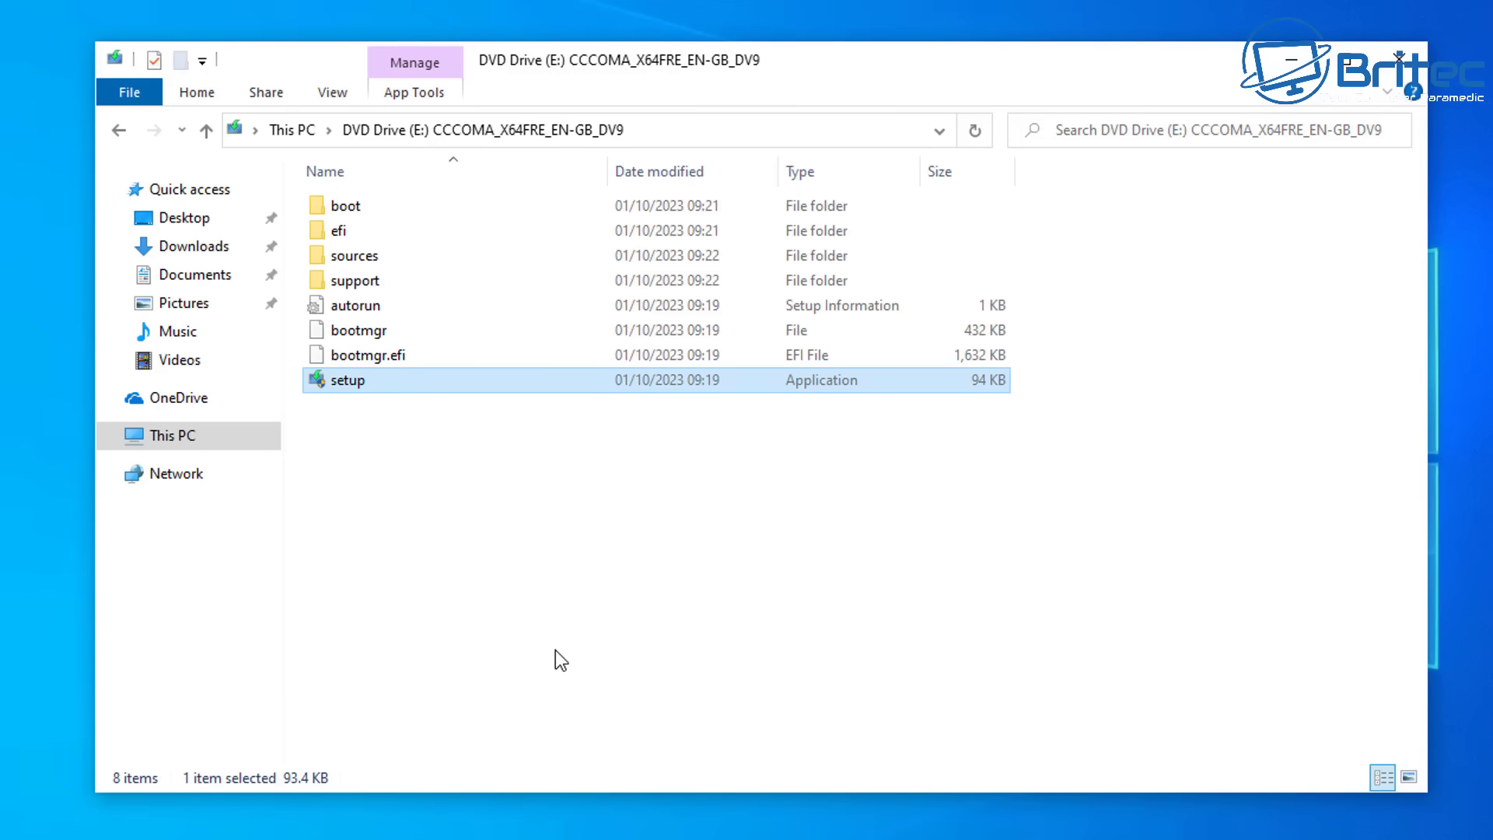
In Downloads, enable hidden files and known file extensions in Folder Options, then widen the Name column
left_click(118, 130)
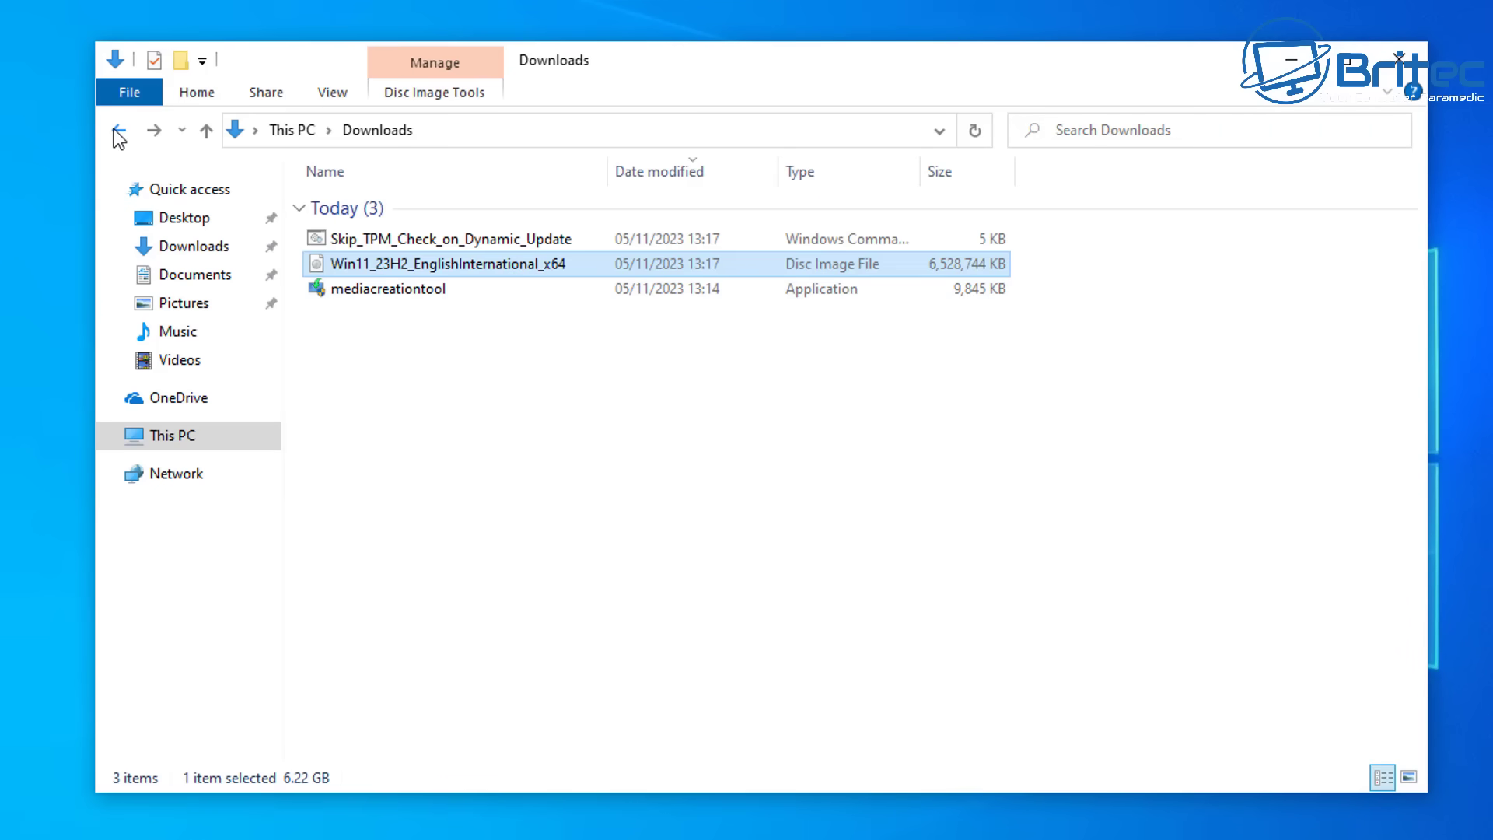
left_click(510, 239)
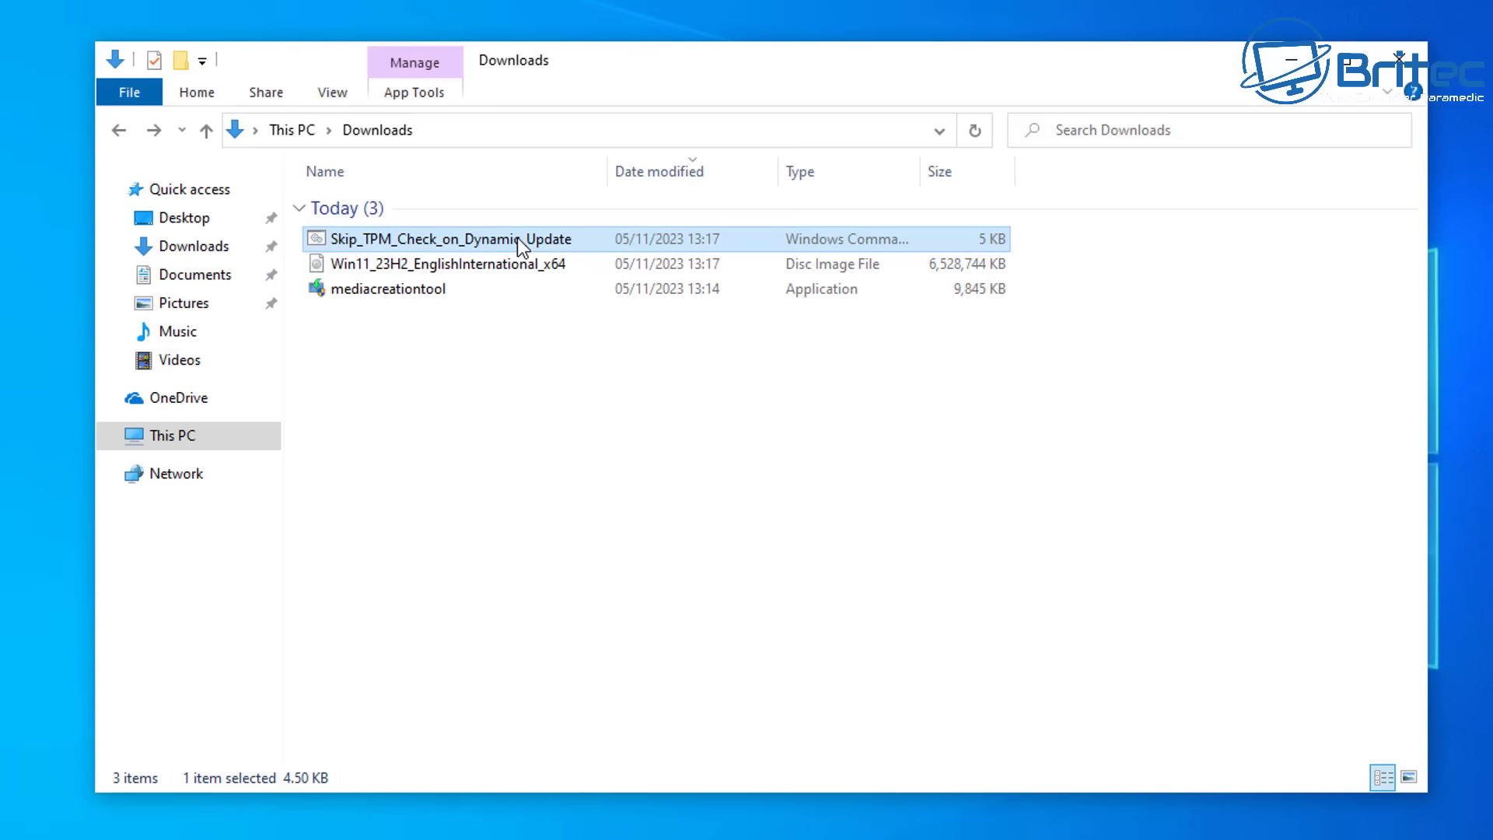
left_click(347, 100)
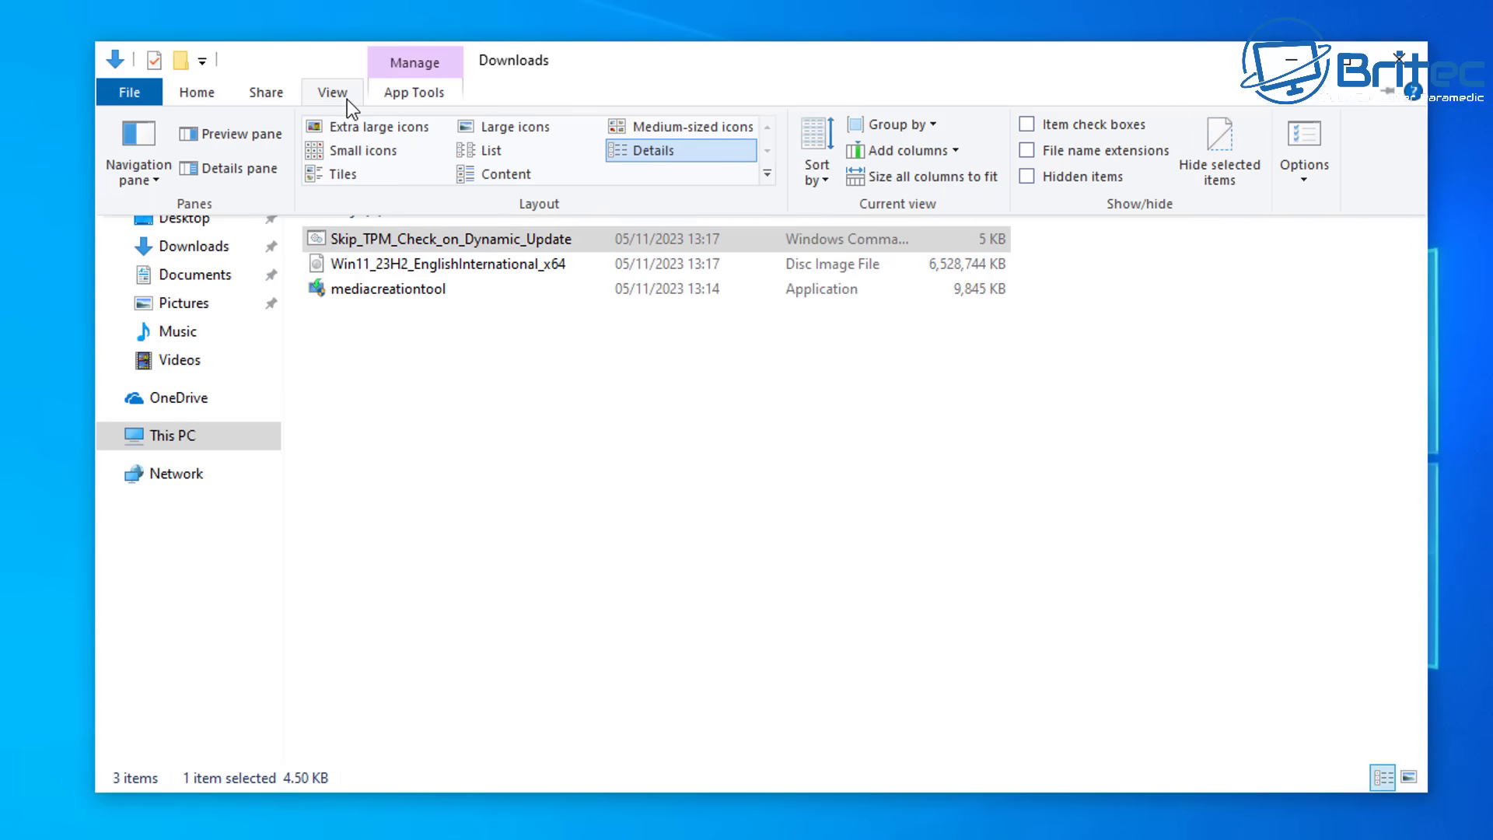
left_click(1290, 151)
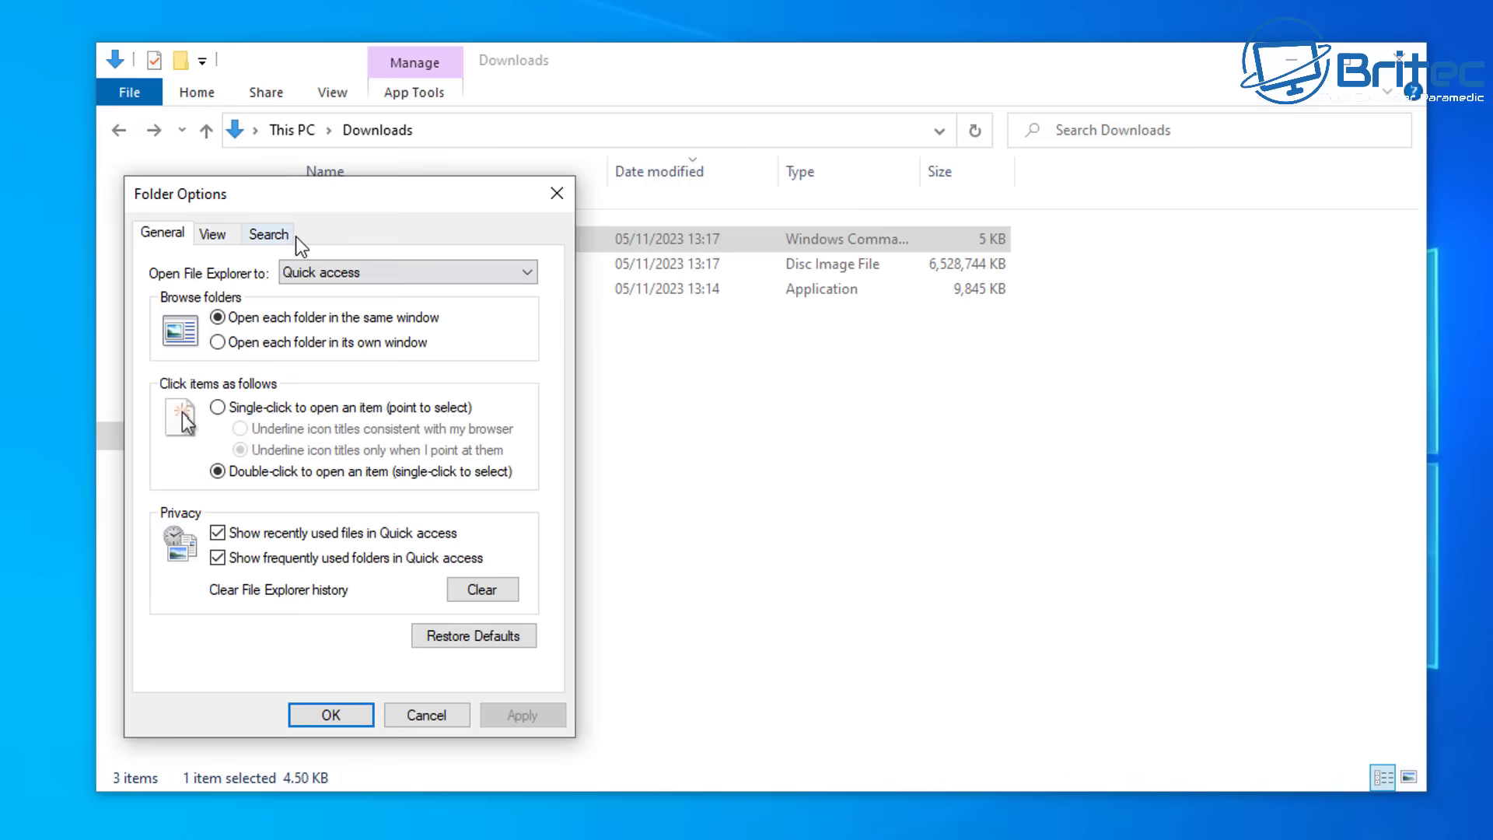
left_click_drag(317, 197, 762, 198)
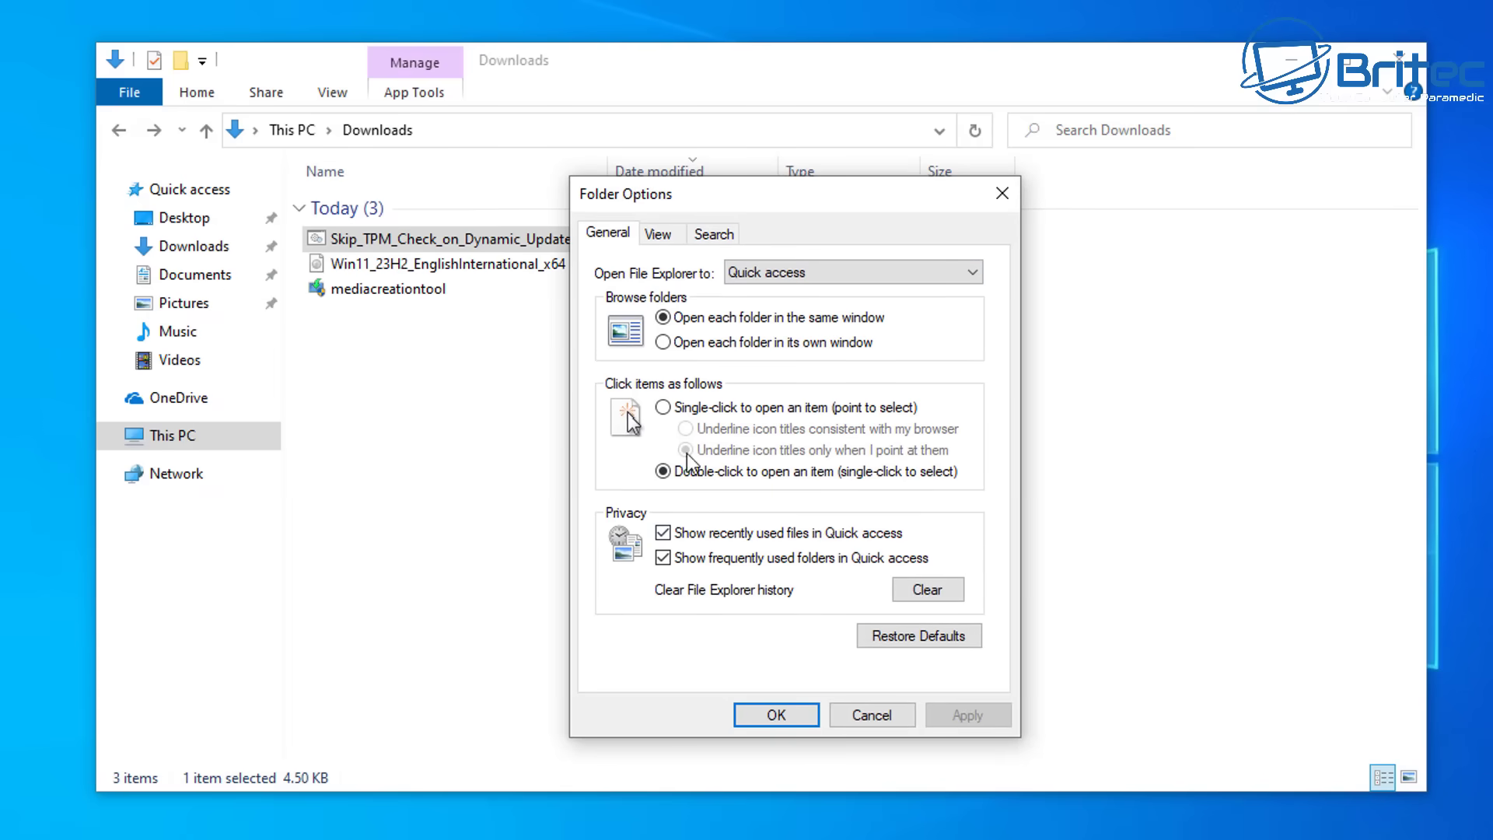
left_click(659, 235)
left_click(660, 565)
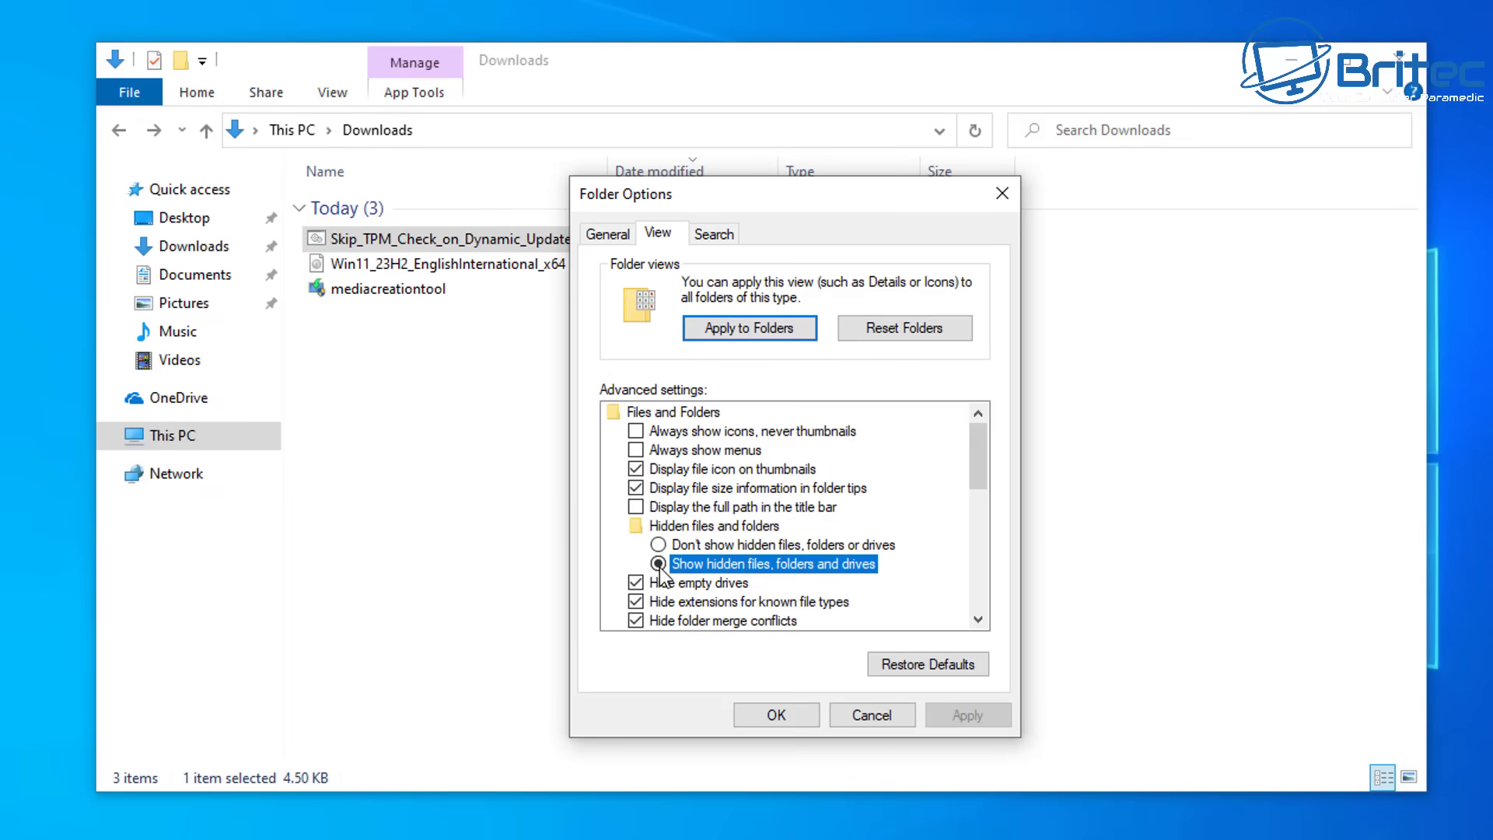
left_click(640, 604)
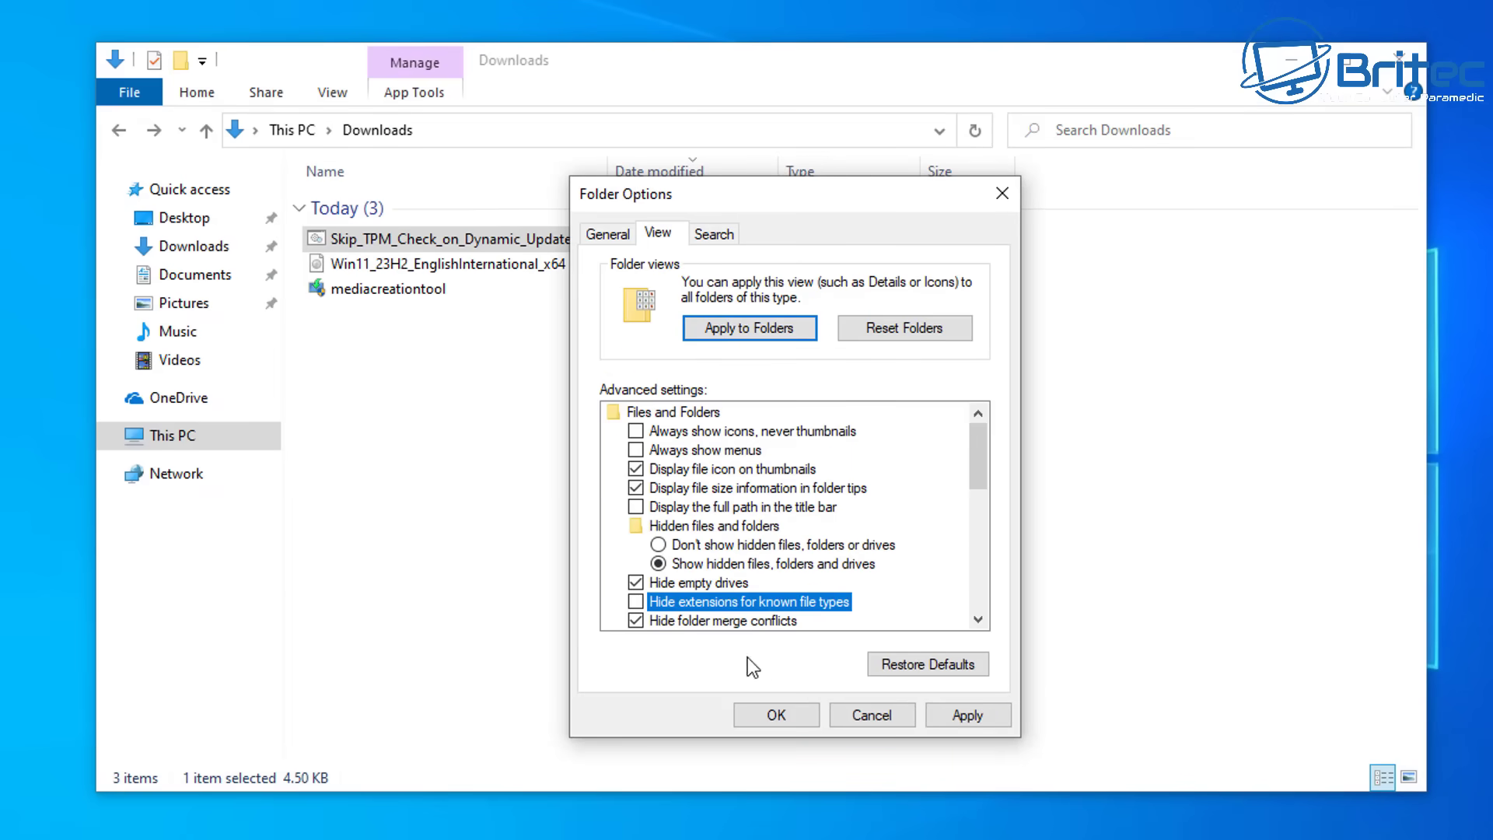
left_click(775, 715)
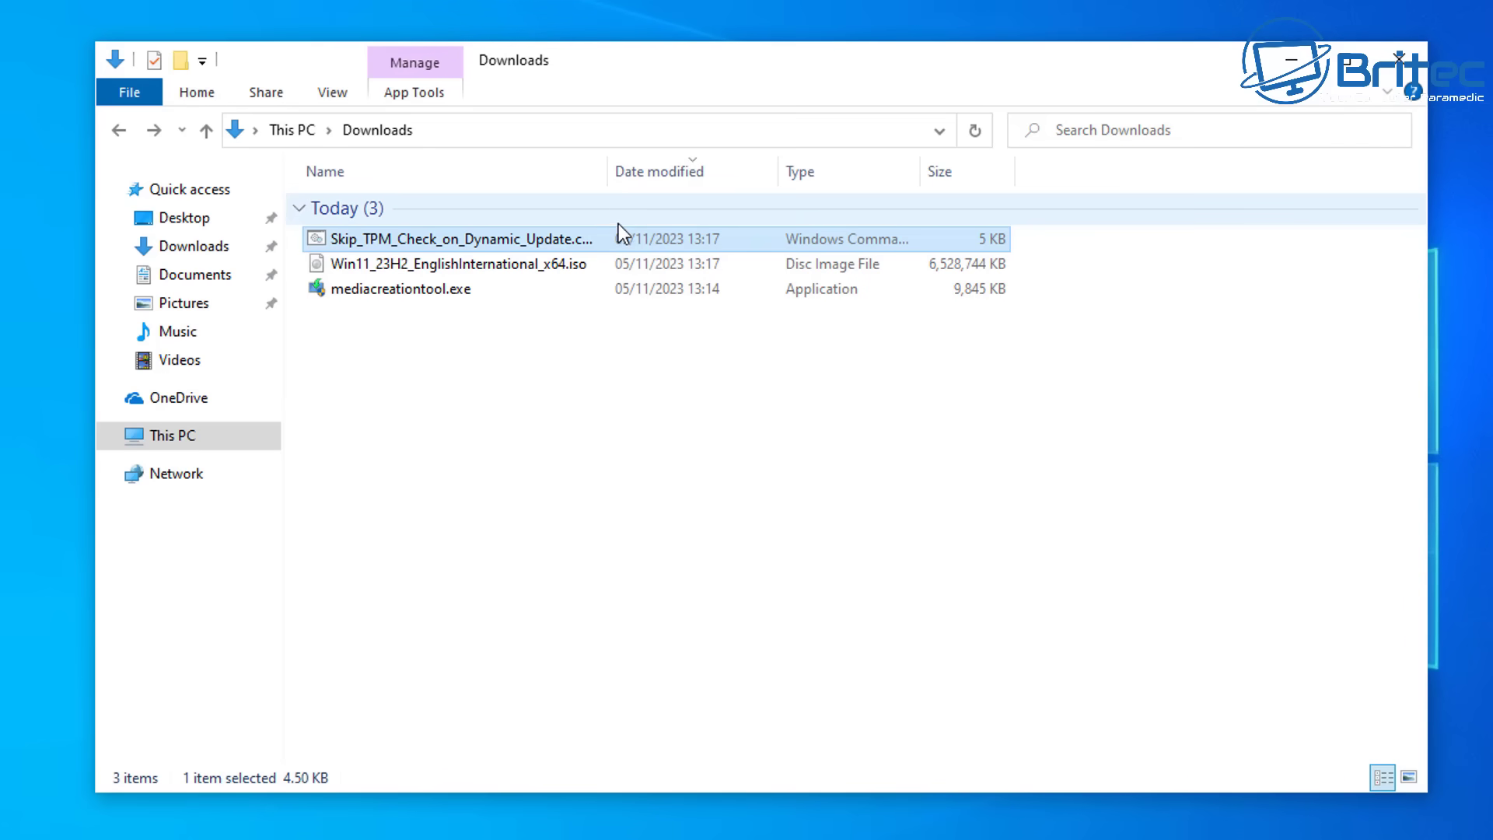
left_click_drag(609, 173, 702, 172)
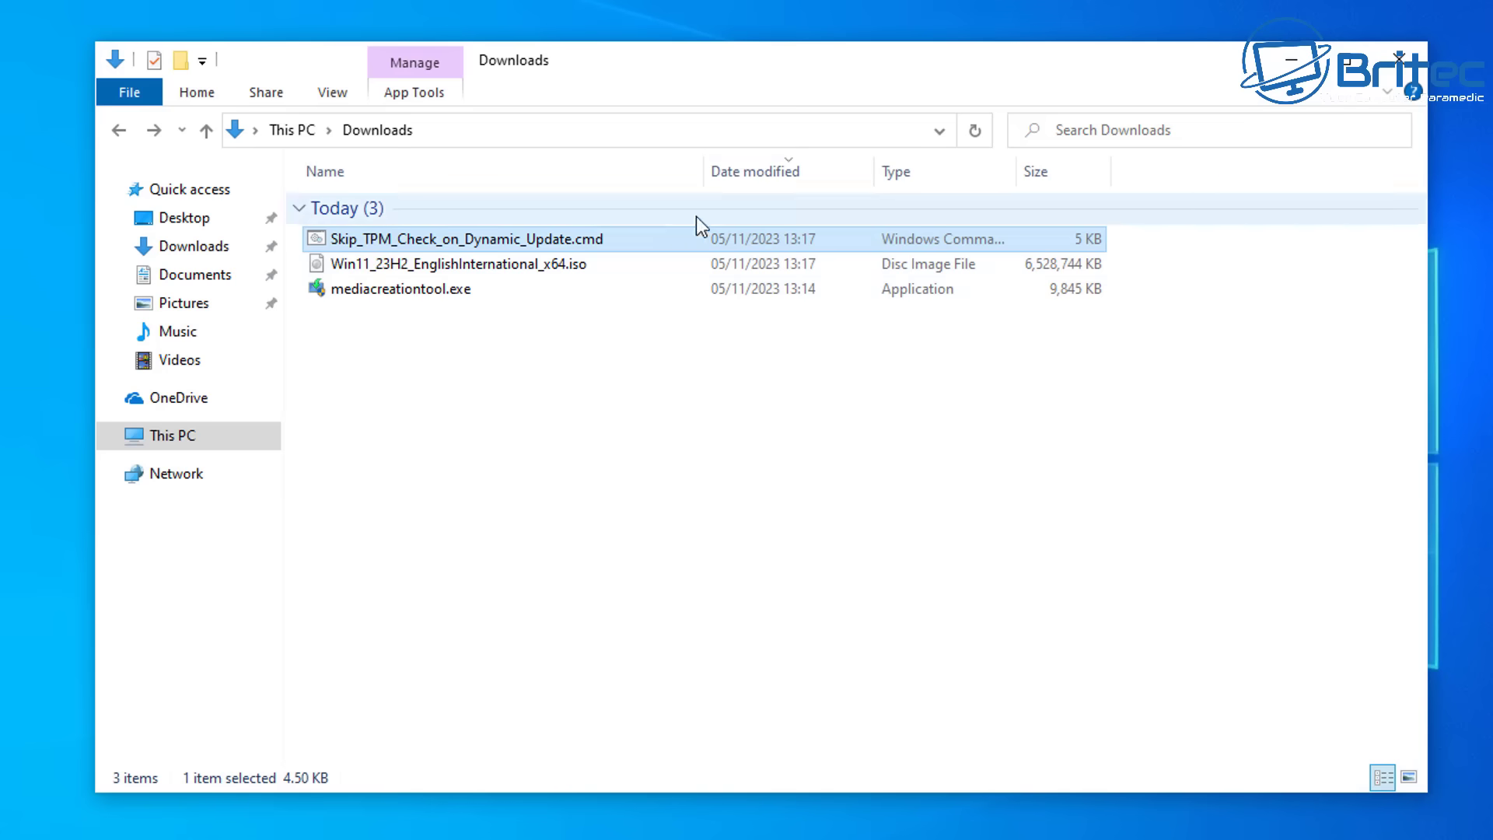
Run Skip_TPM_Check_on_Dynamic_Update.cmd as administrator, allowing it past SmartScreen and UAC
right_click(557, 248)
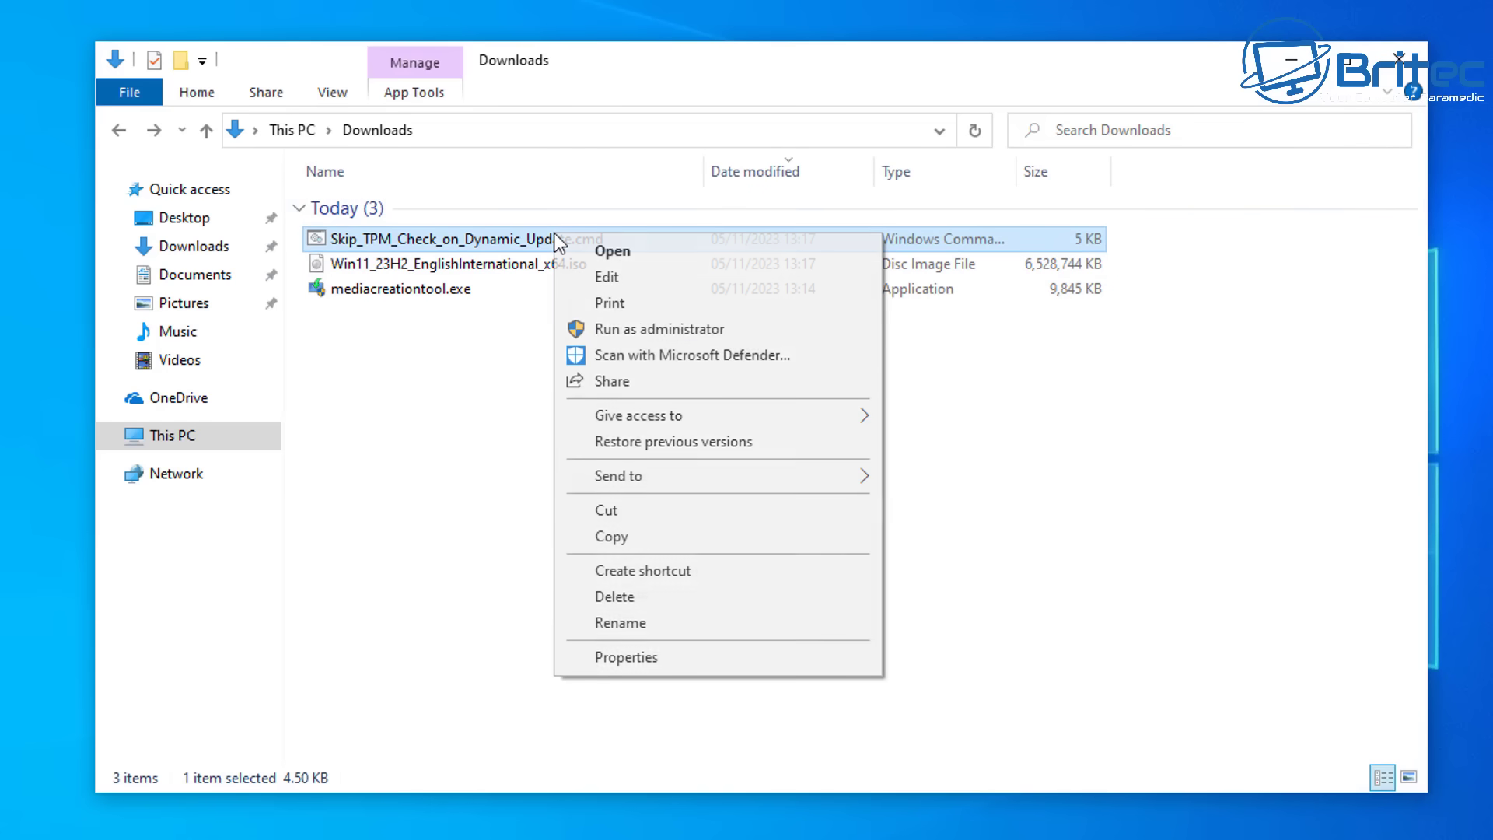
left_click(665, 335)
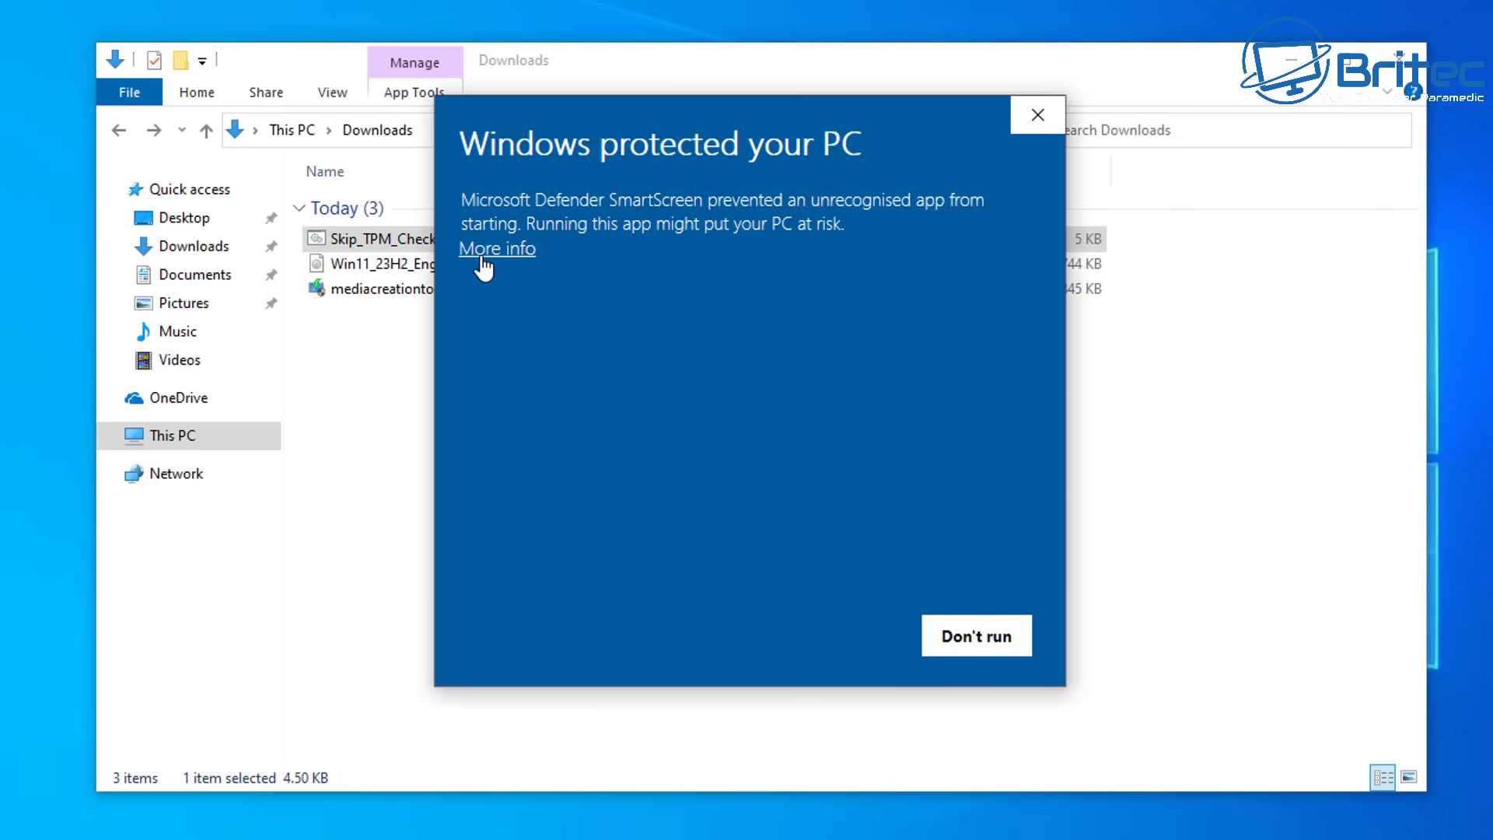
left_click(483, 248)
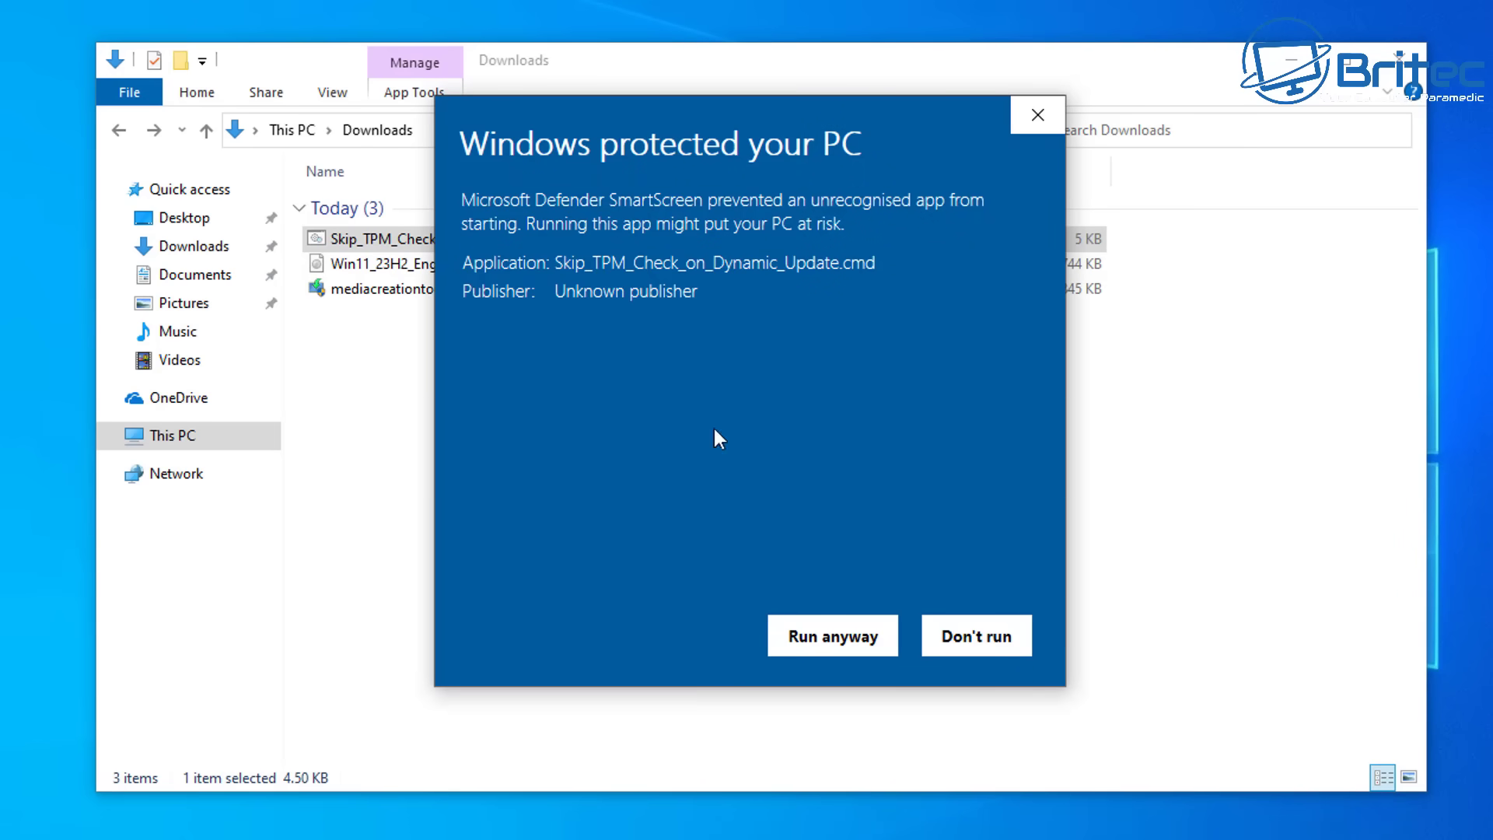
left_click(851, 633)
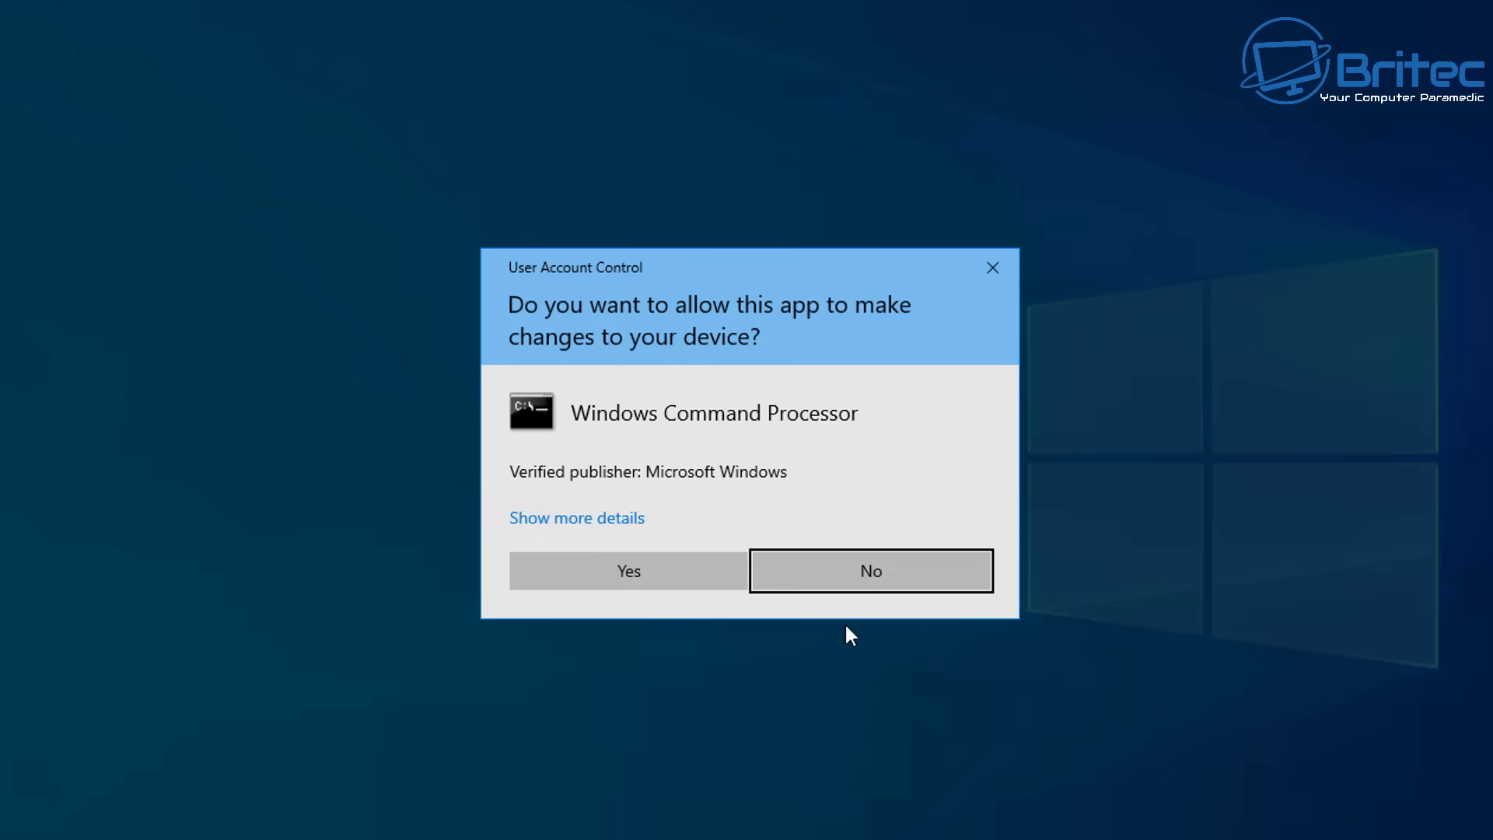
left_click(652, 563)
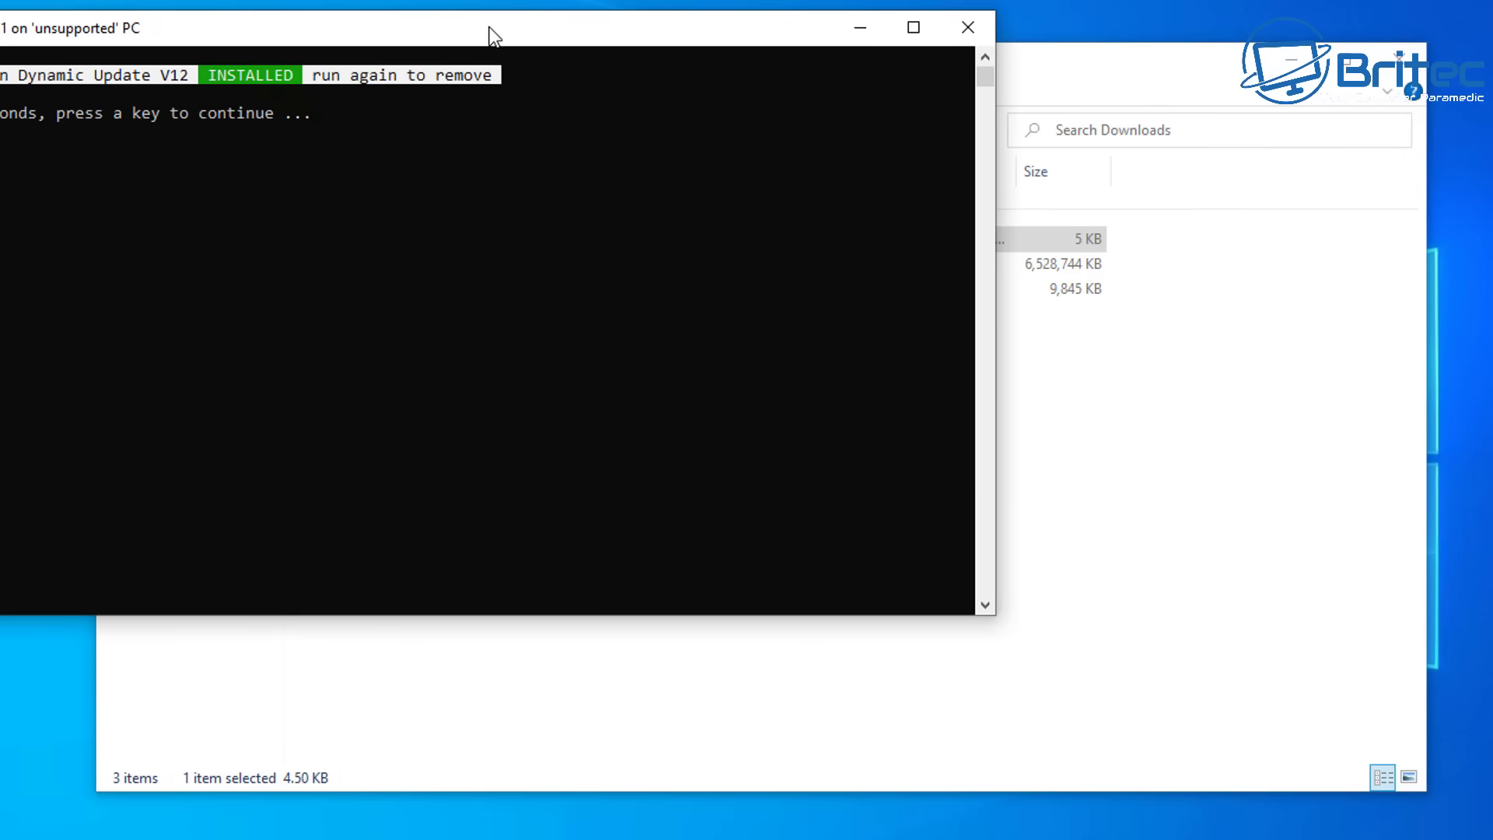
Let the script report bypass V12 INSTALLED, then minimize the Downloads window
left_click_drag(488, 26, 851, 101)
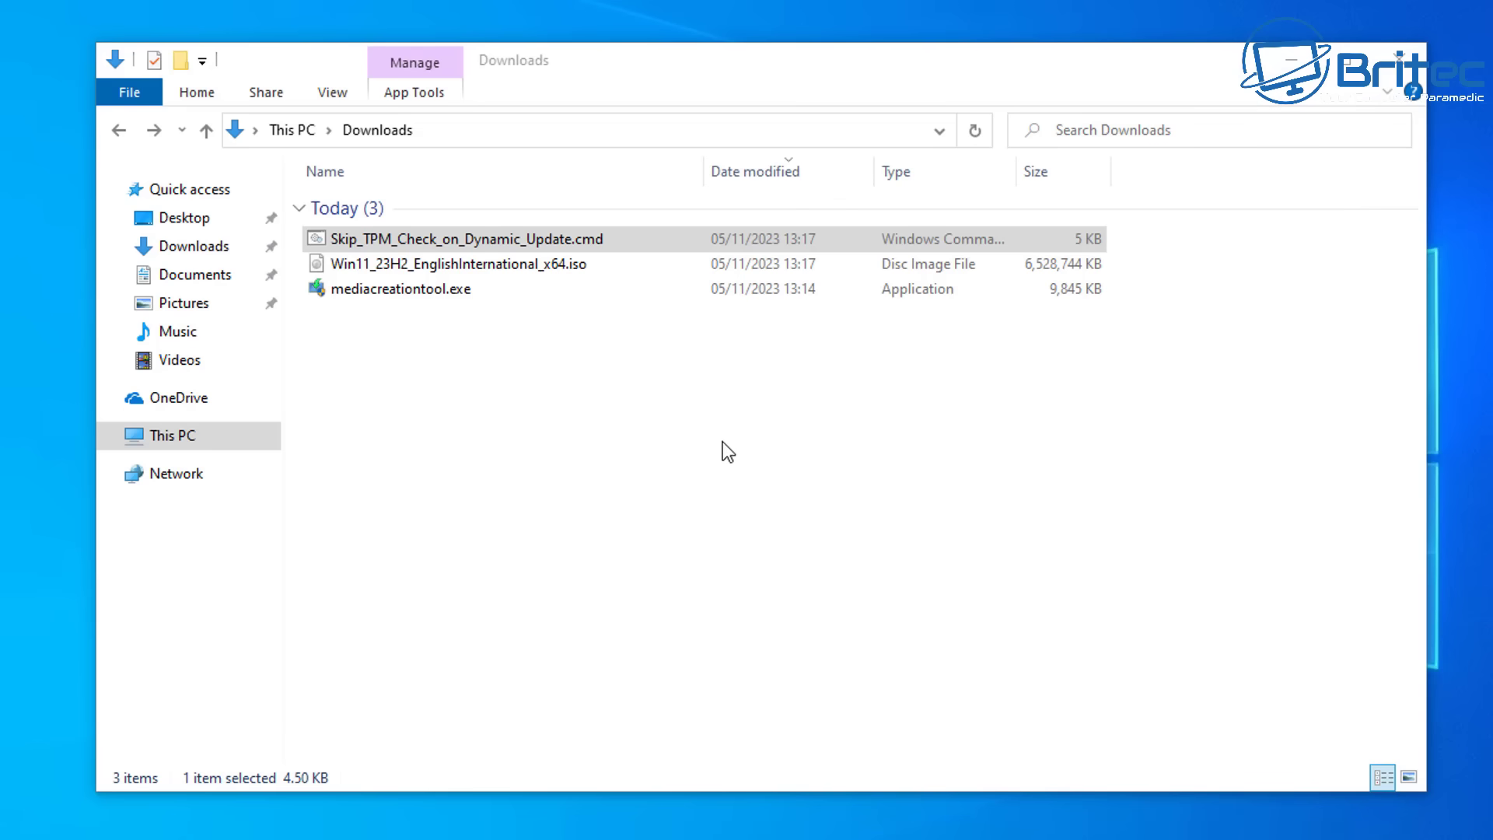
left_click(412, 237)
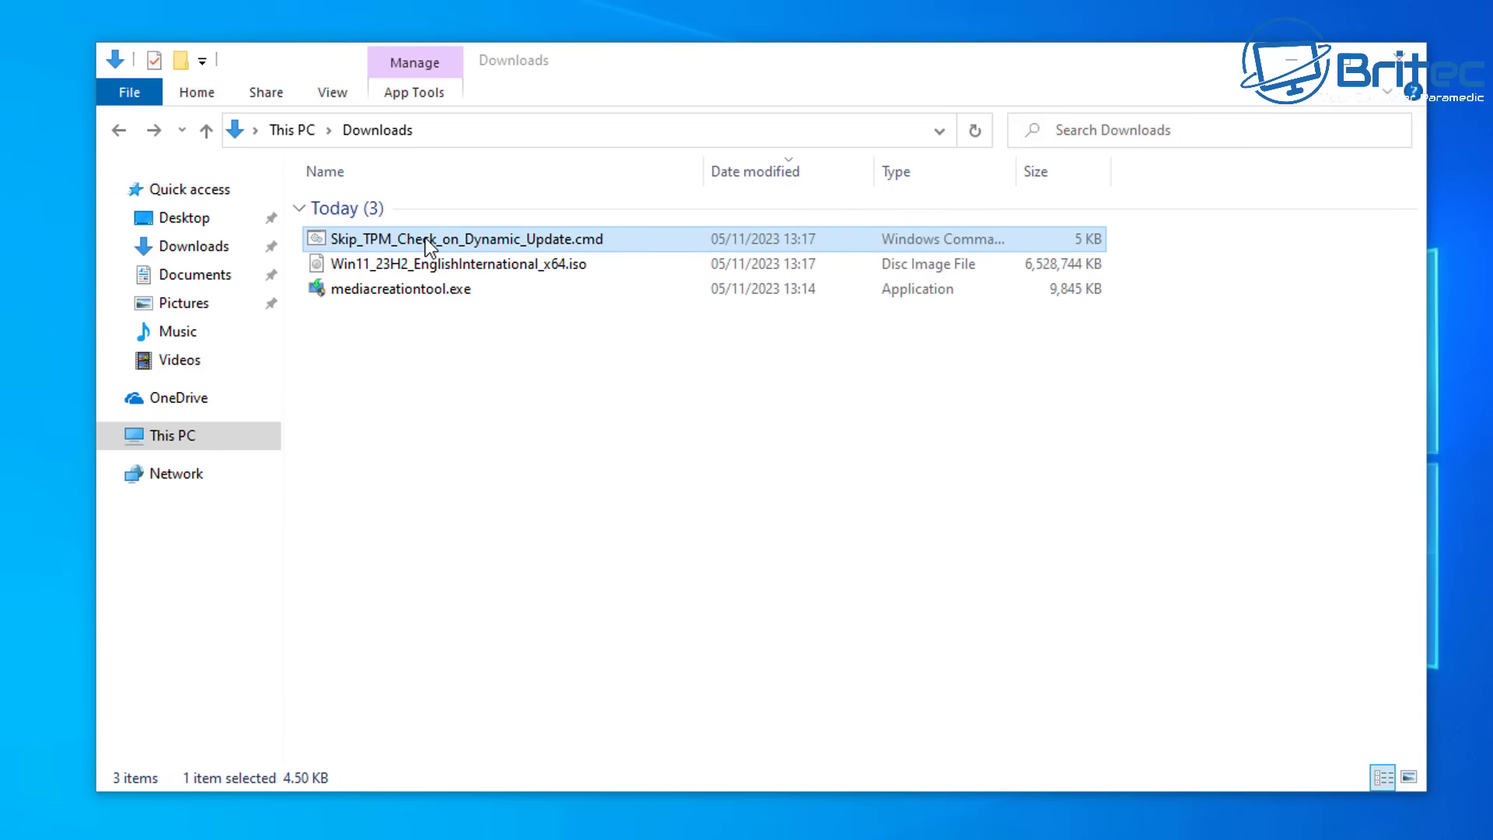
left_click(1291, 59)
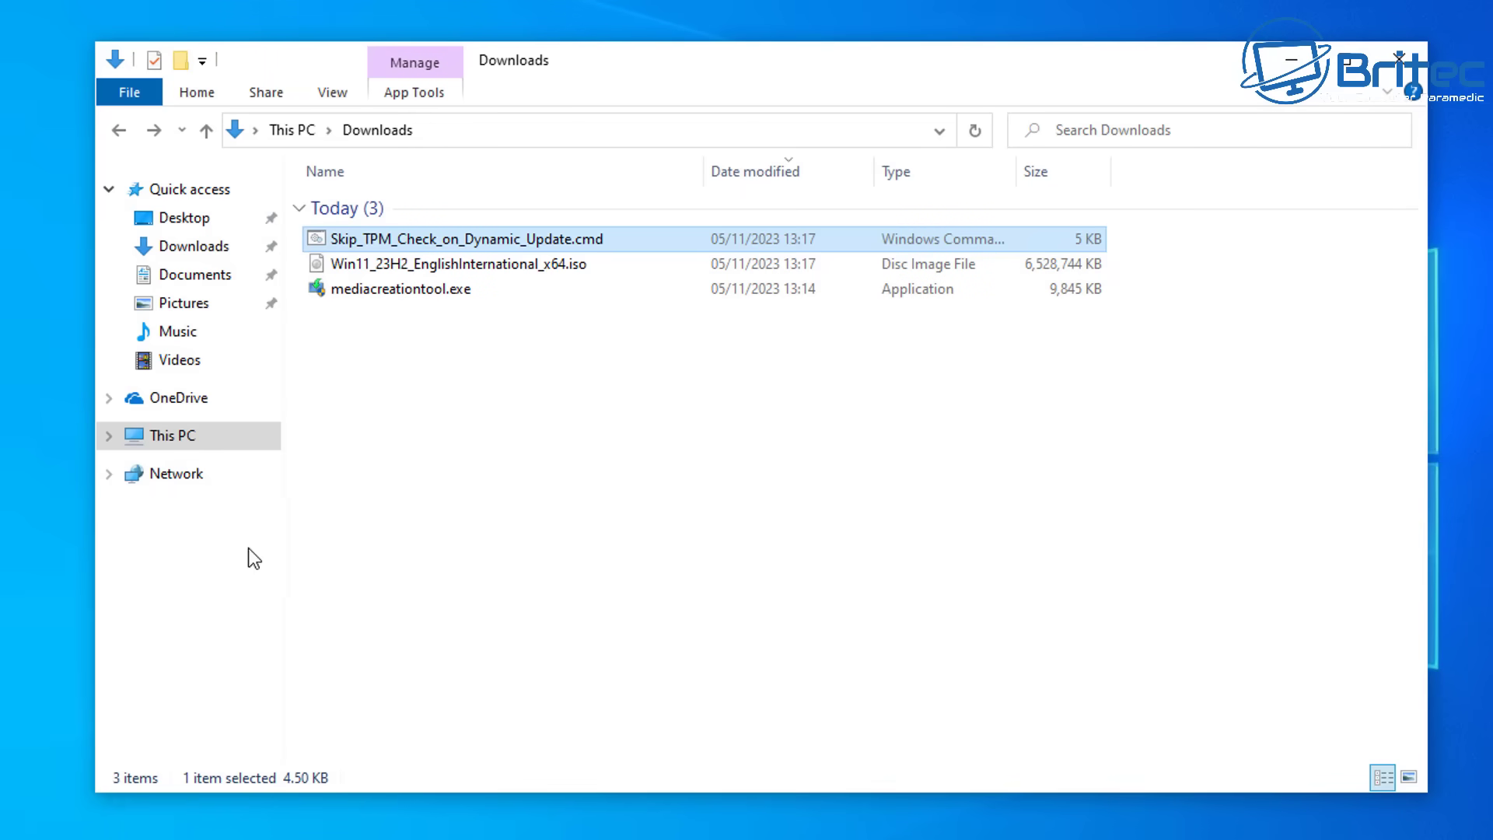
Launch setup.exe from DVD Drive (E:), approve UAC, and continue to the licence terms
left_click(183, 443)
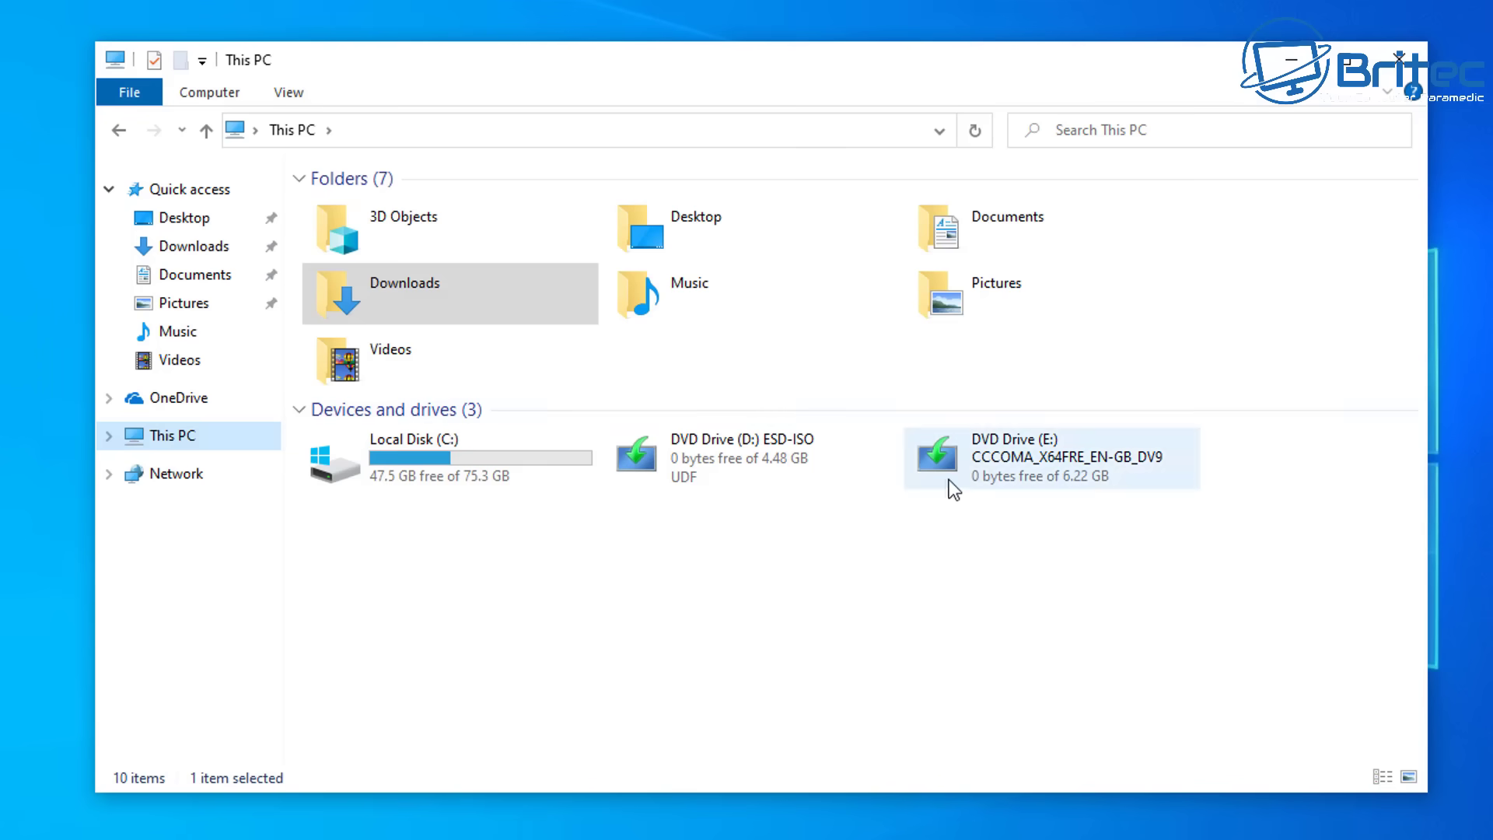
left_click(1023, 463)
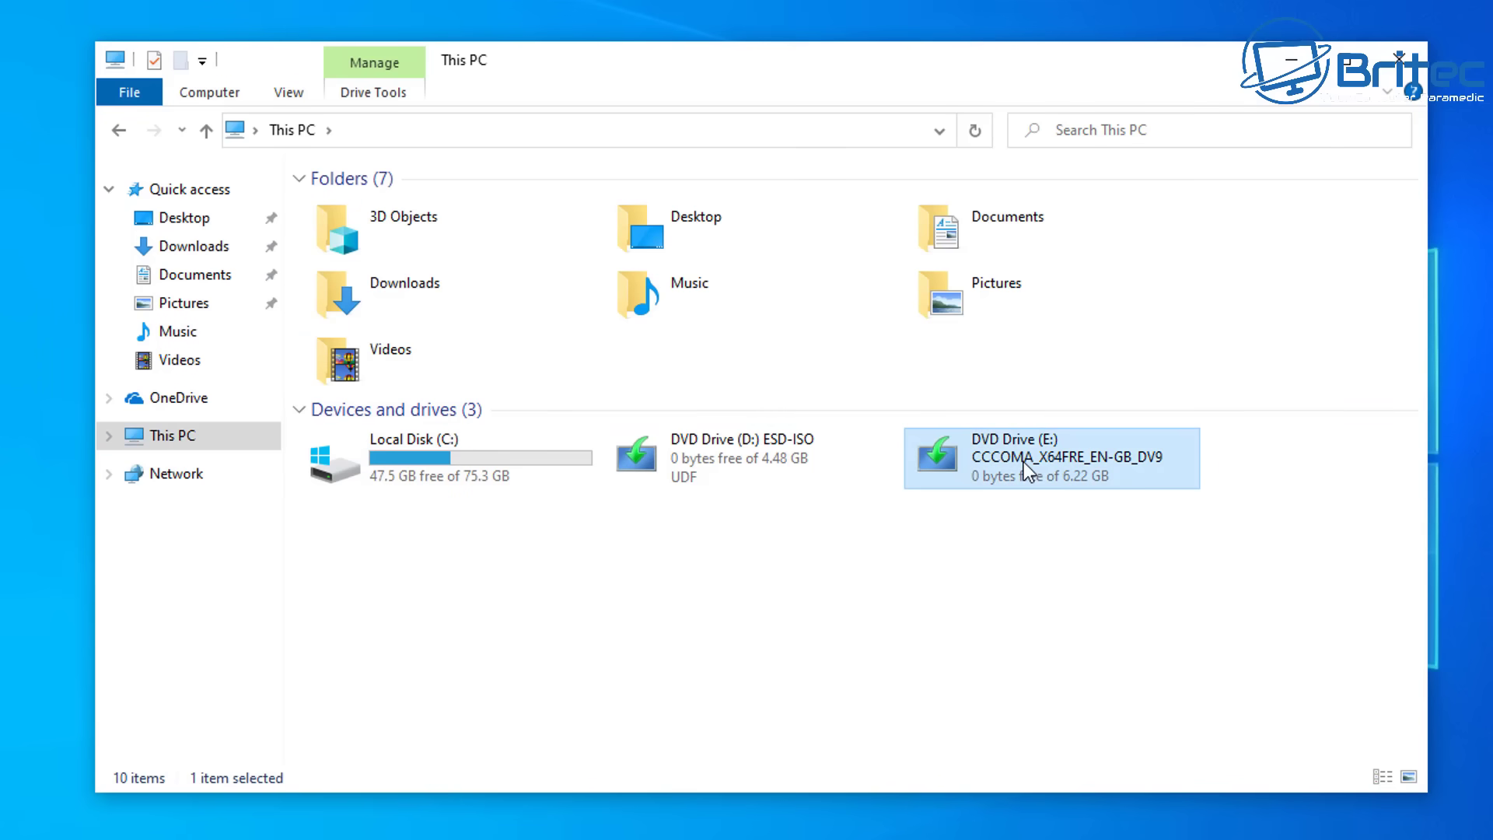
double_click(1023, 460)
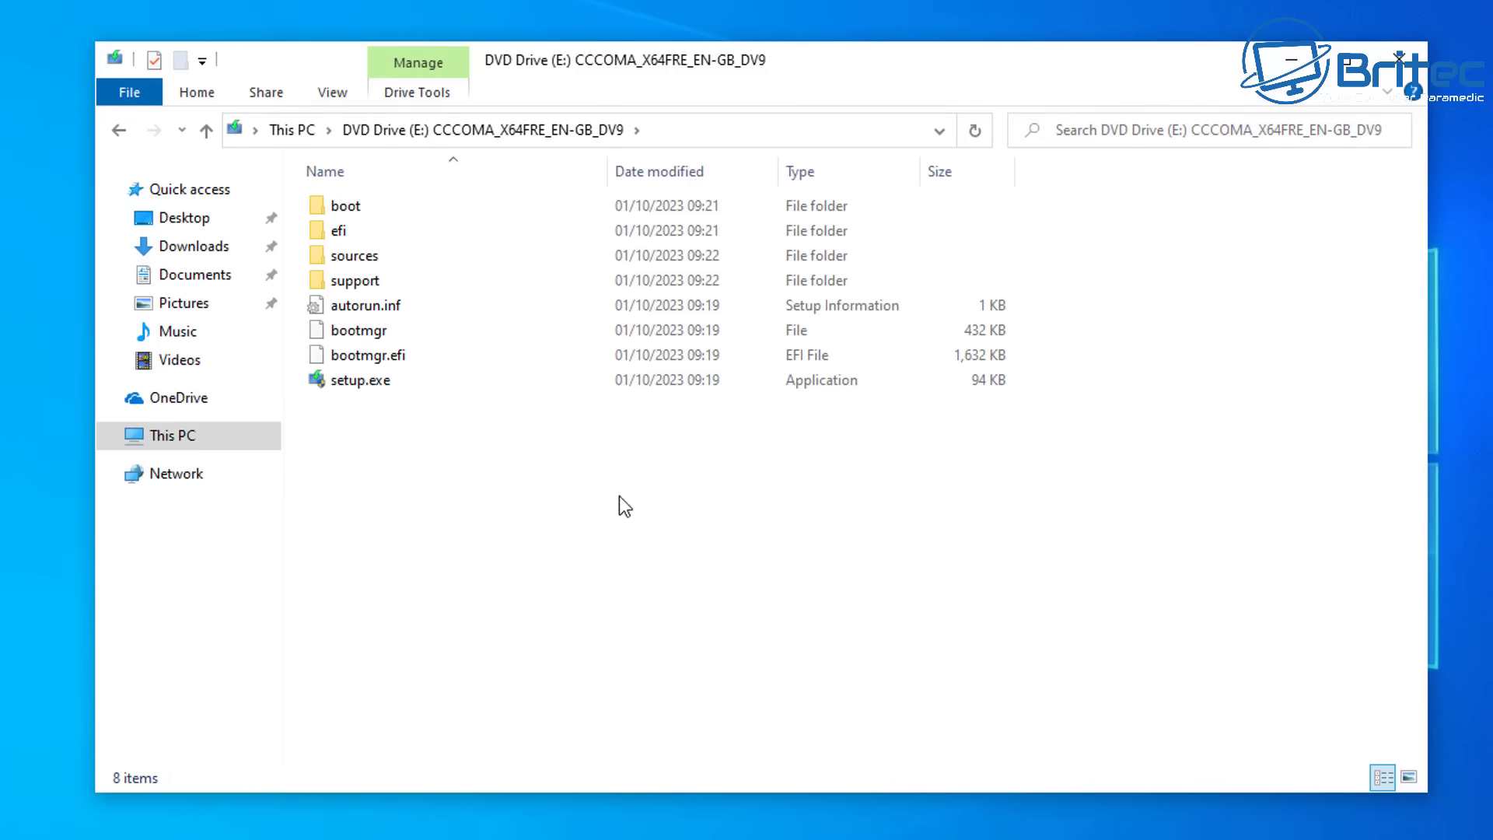
double_click(336, 384)
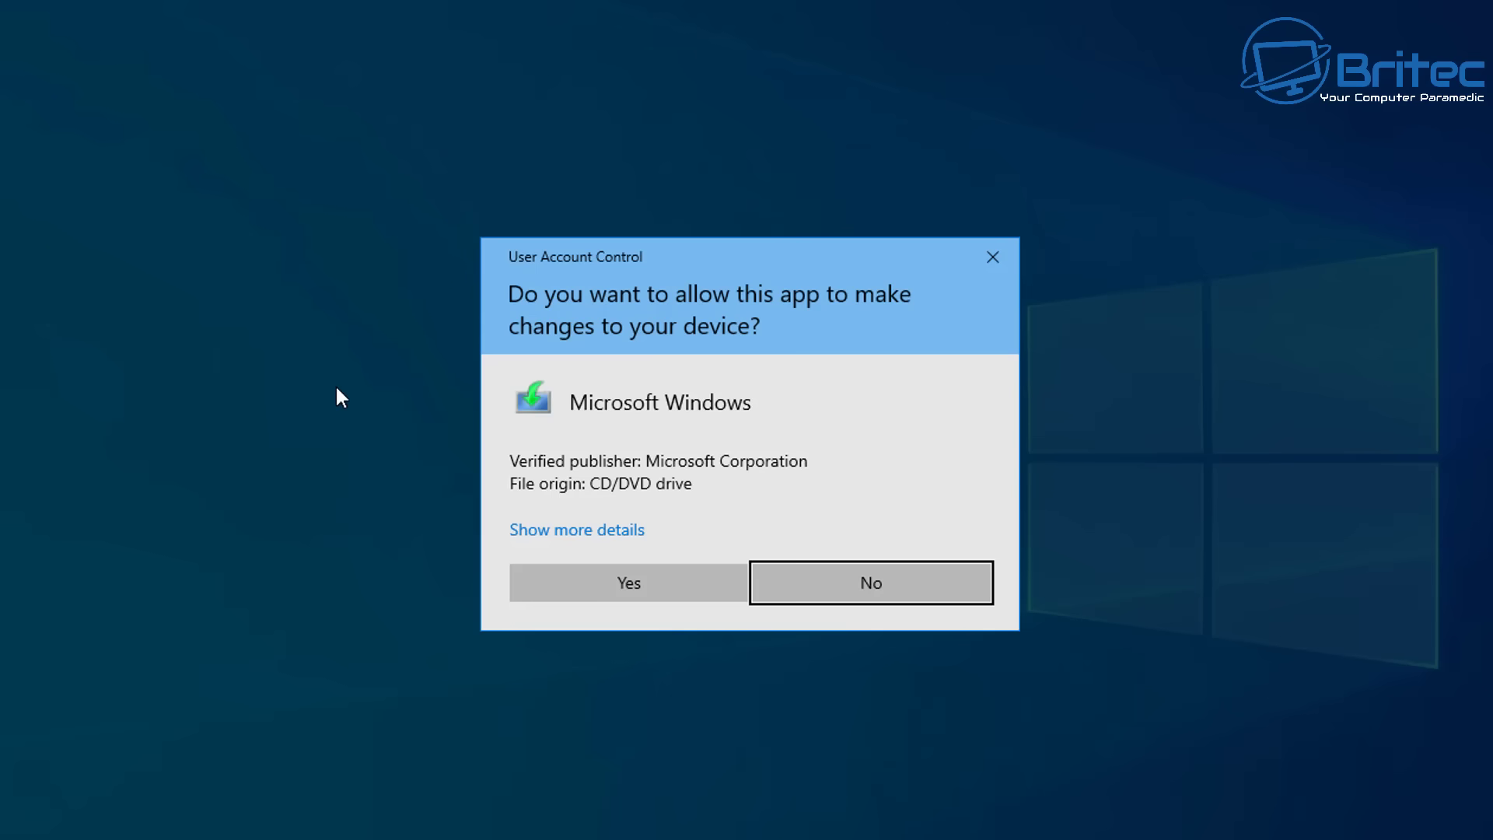
left_click(598, 579)
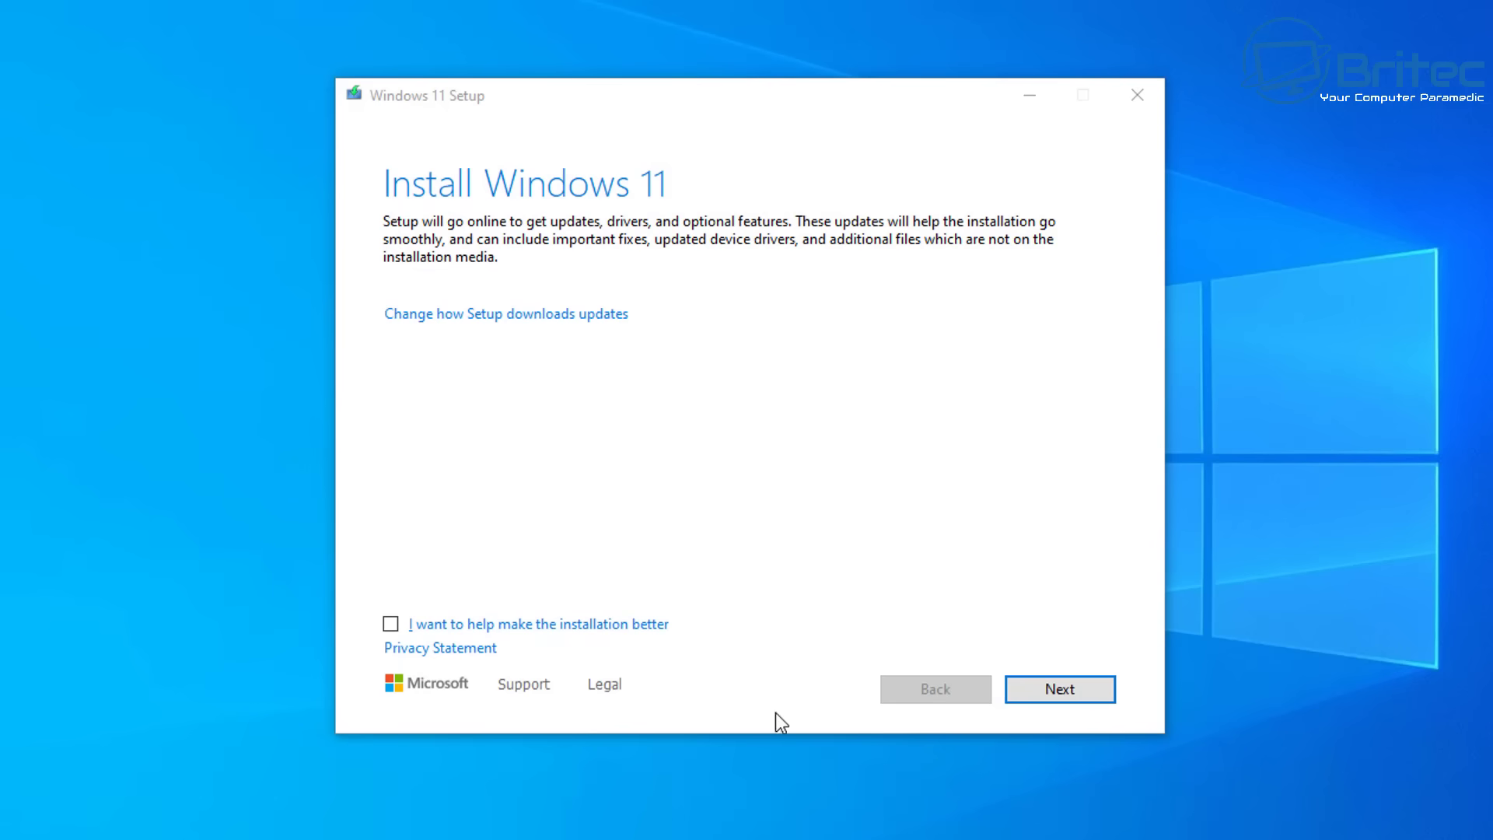
left_click(1085, 700)
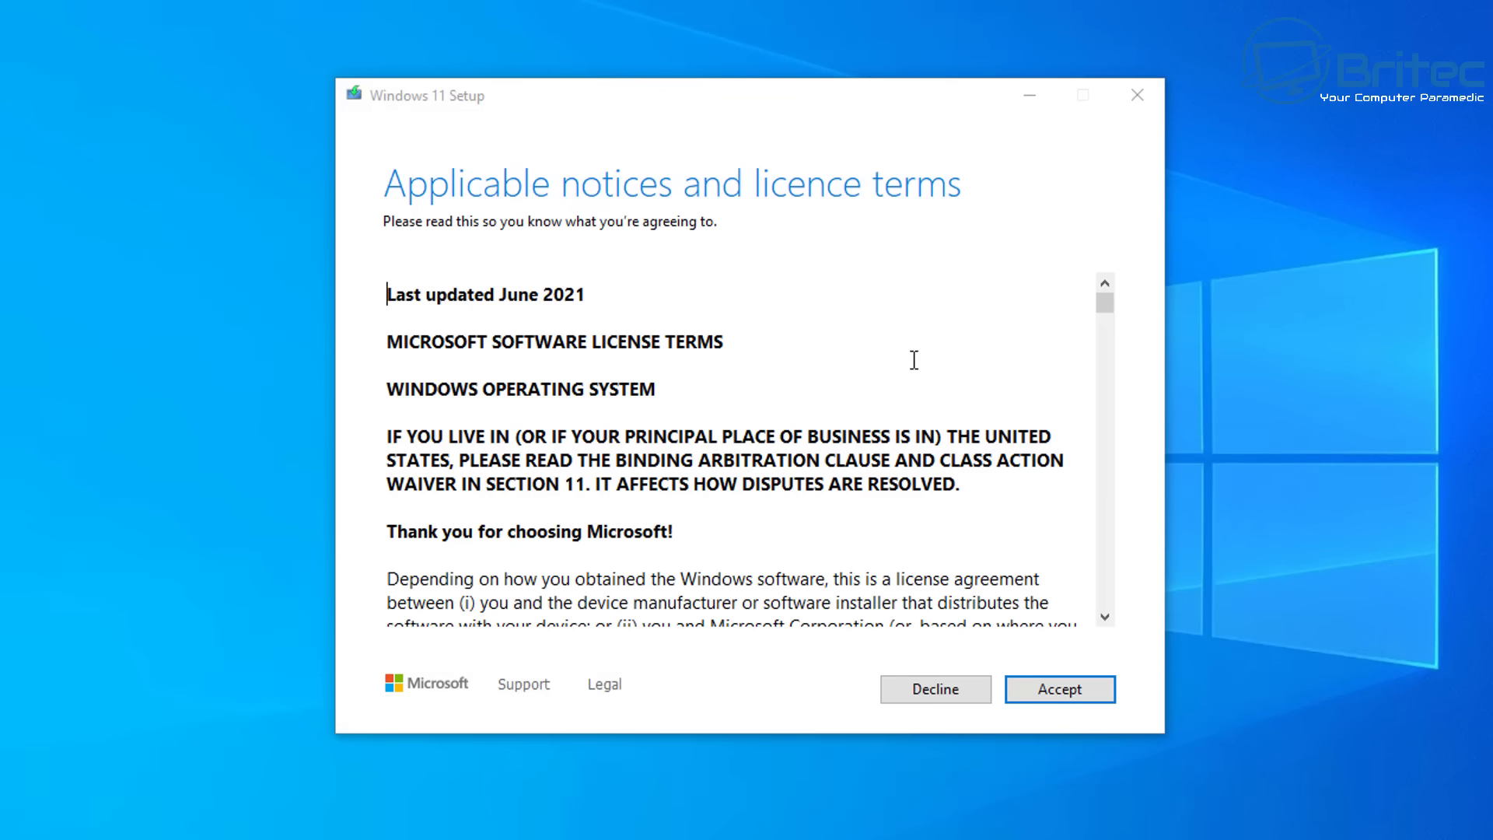
Accept the Windows 11 licence terms so Setup advances to Ready to install
left_click(1058, 690)
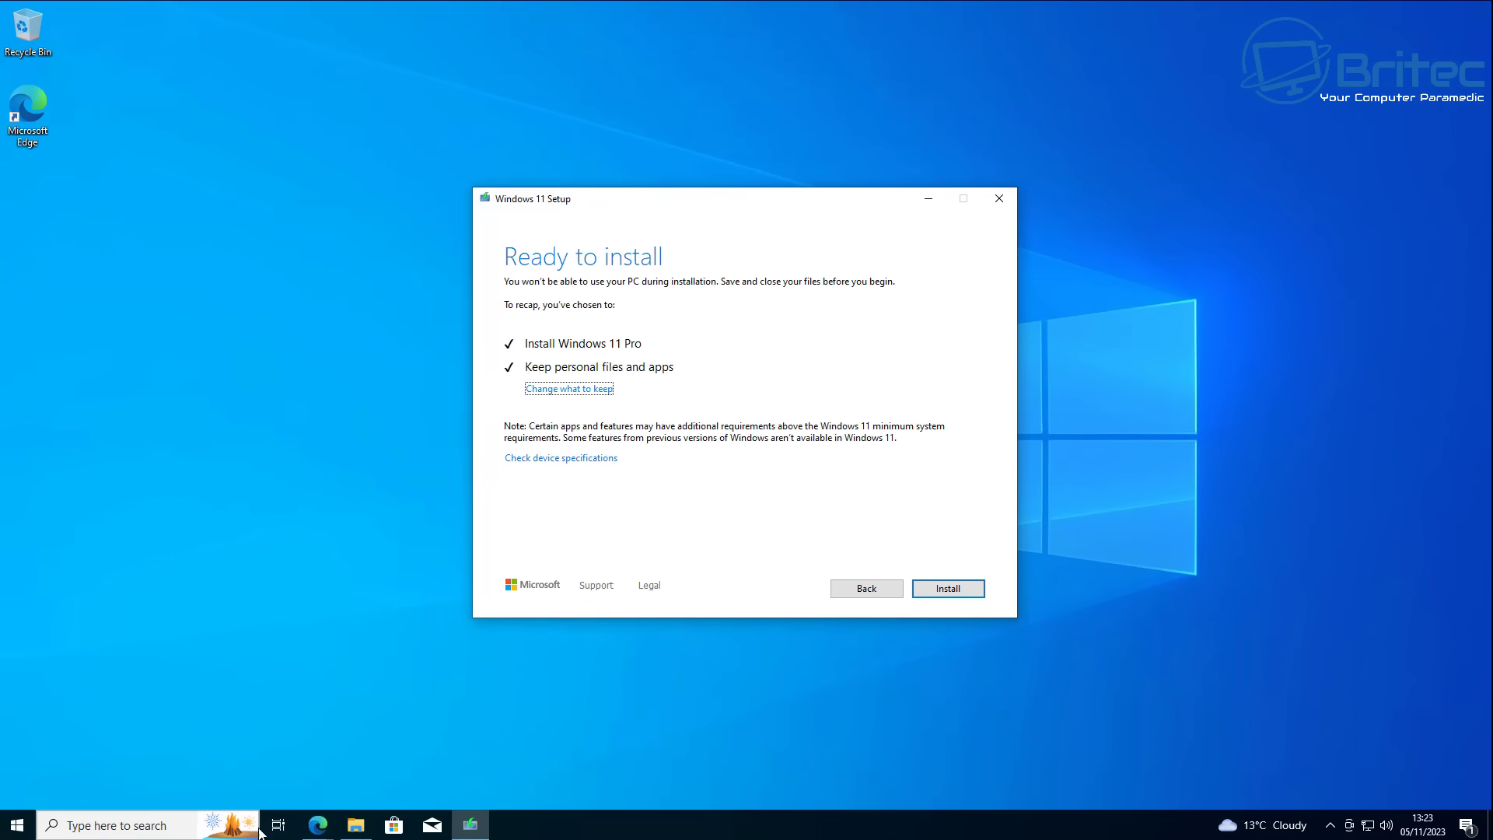
Check that Settings' Time & Language > Region country is United Kingdom, then close Settings
left_click(16, 824)
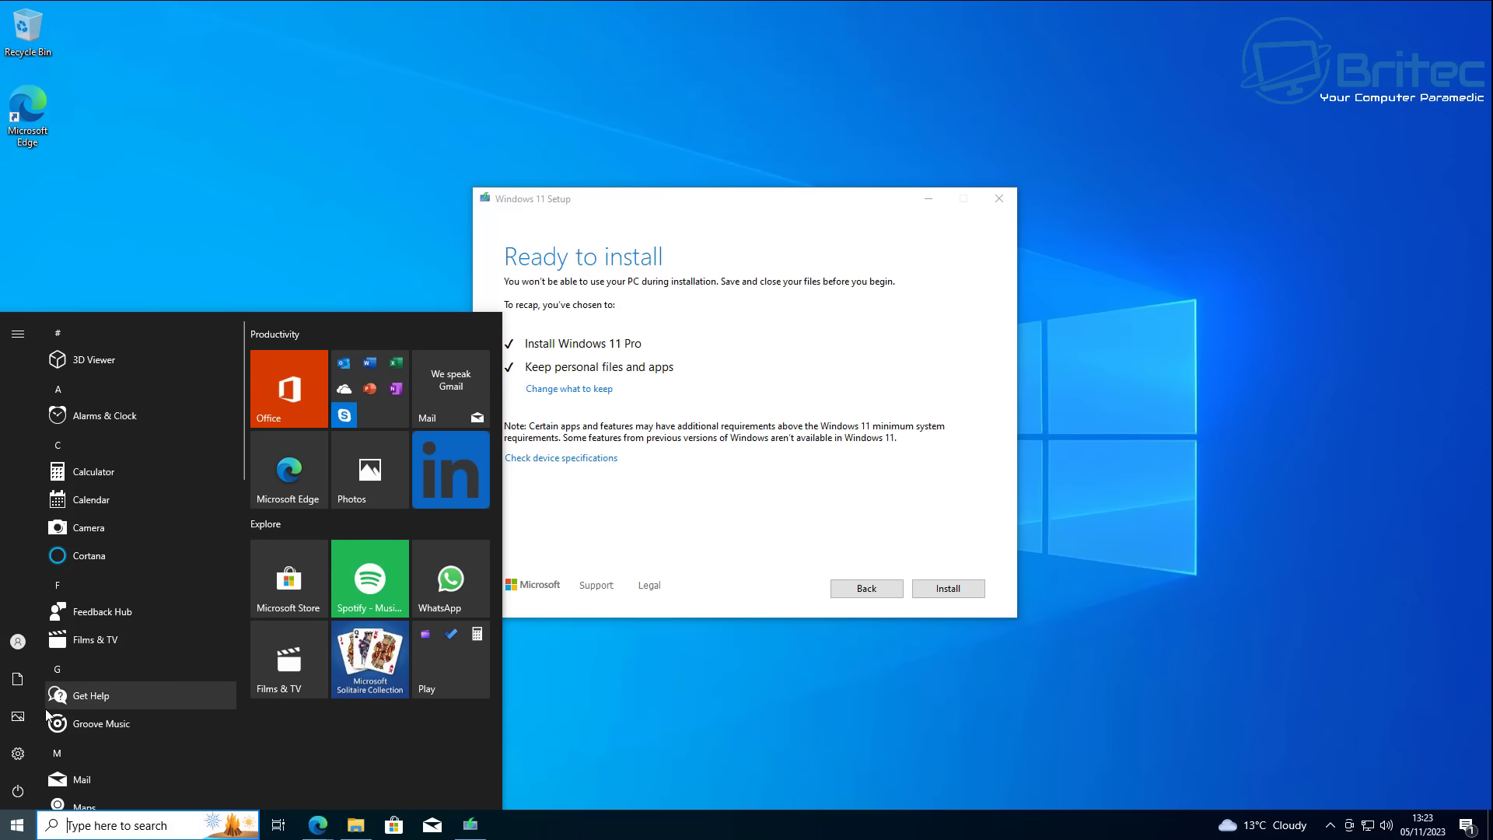
left_click(18, 754)
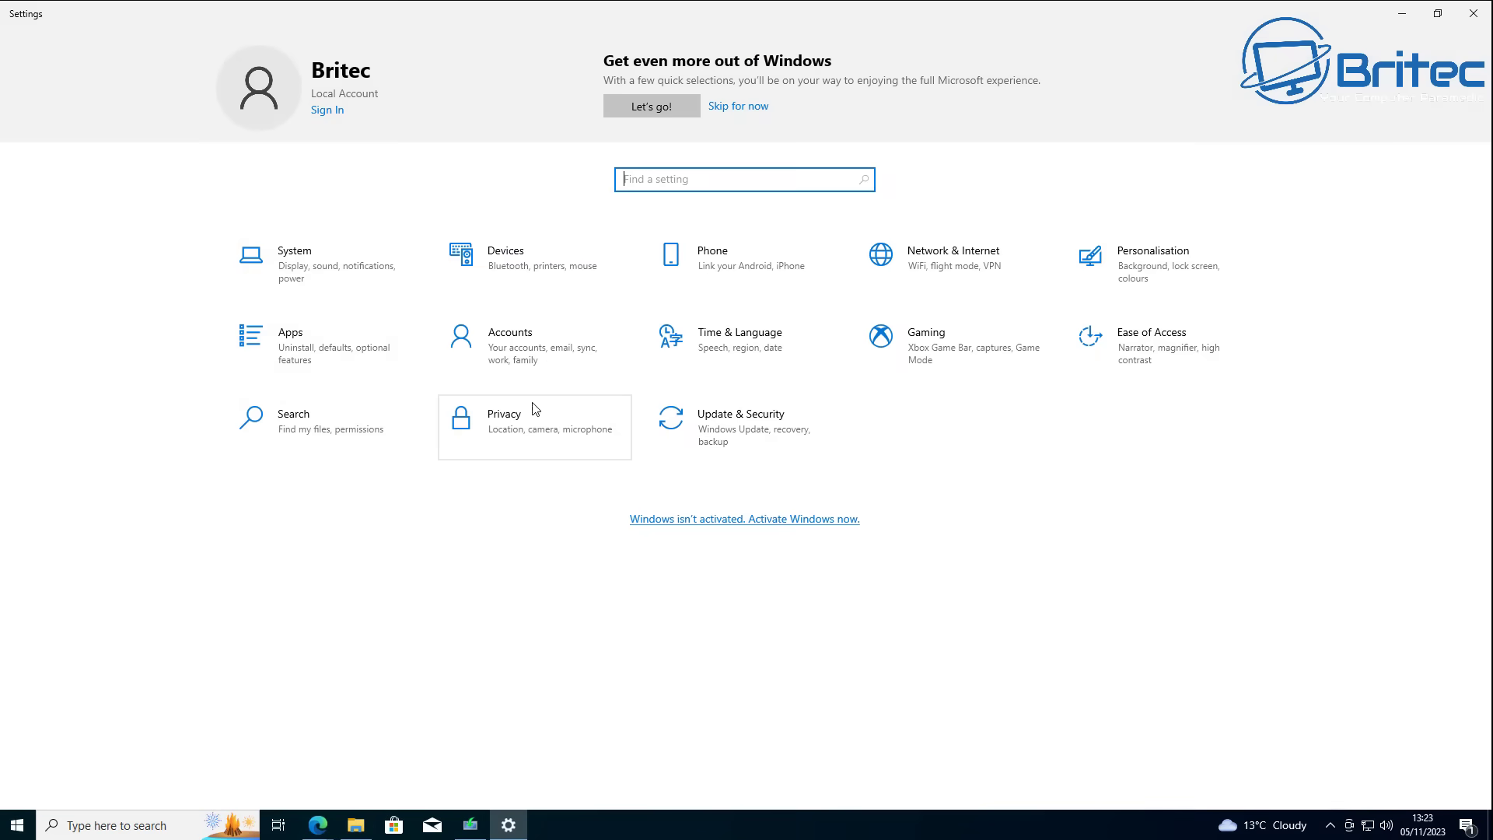
left_click(739, 357)
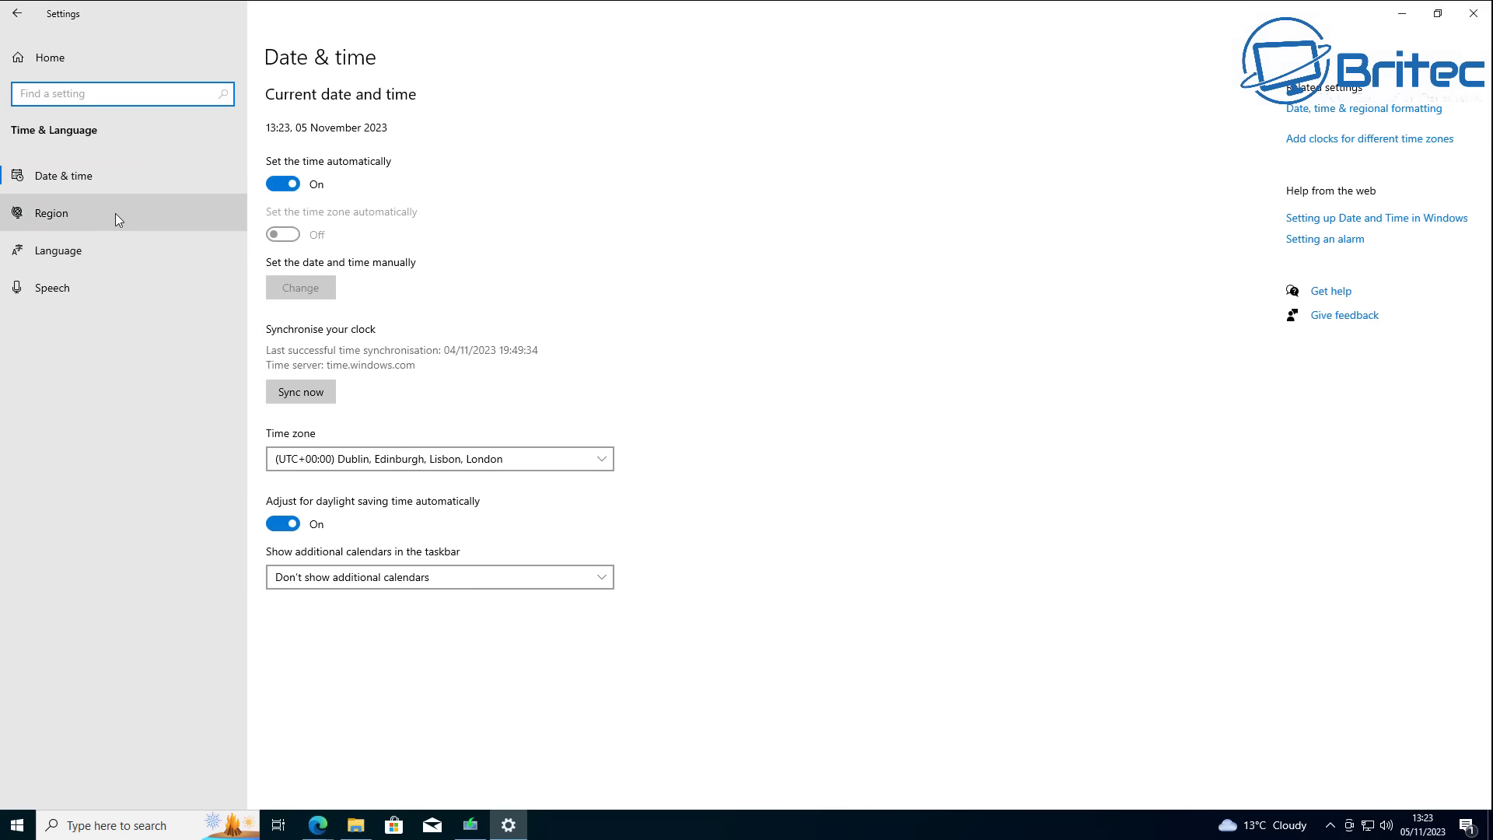
left_click(35, 227)
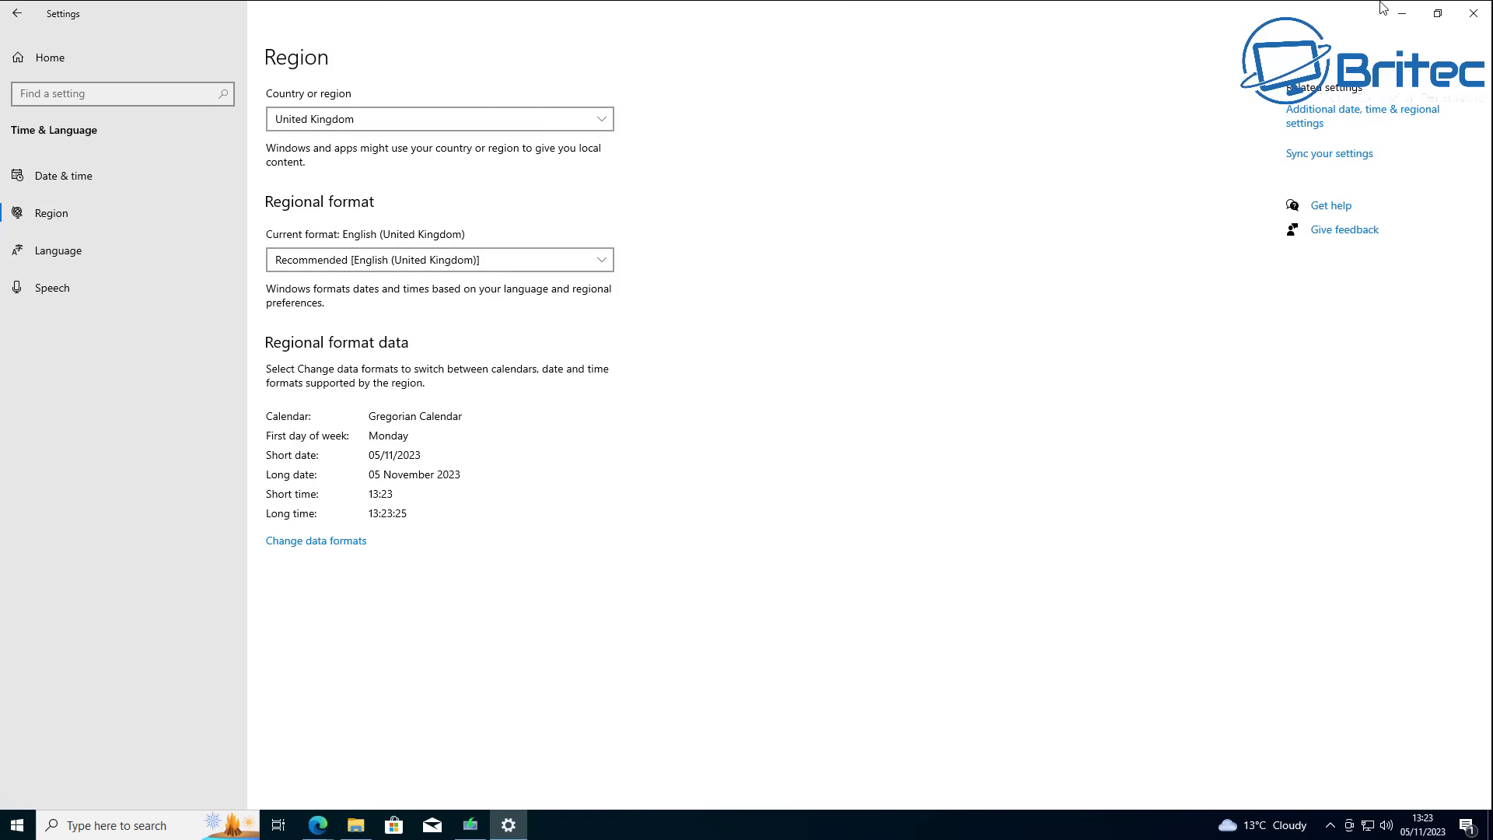
left_click(1473, 14)
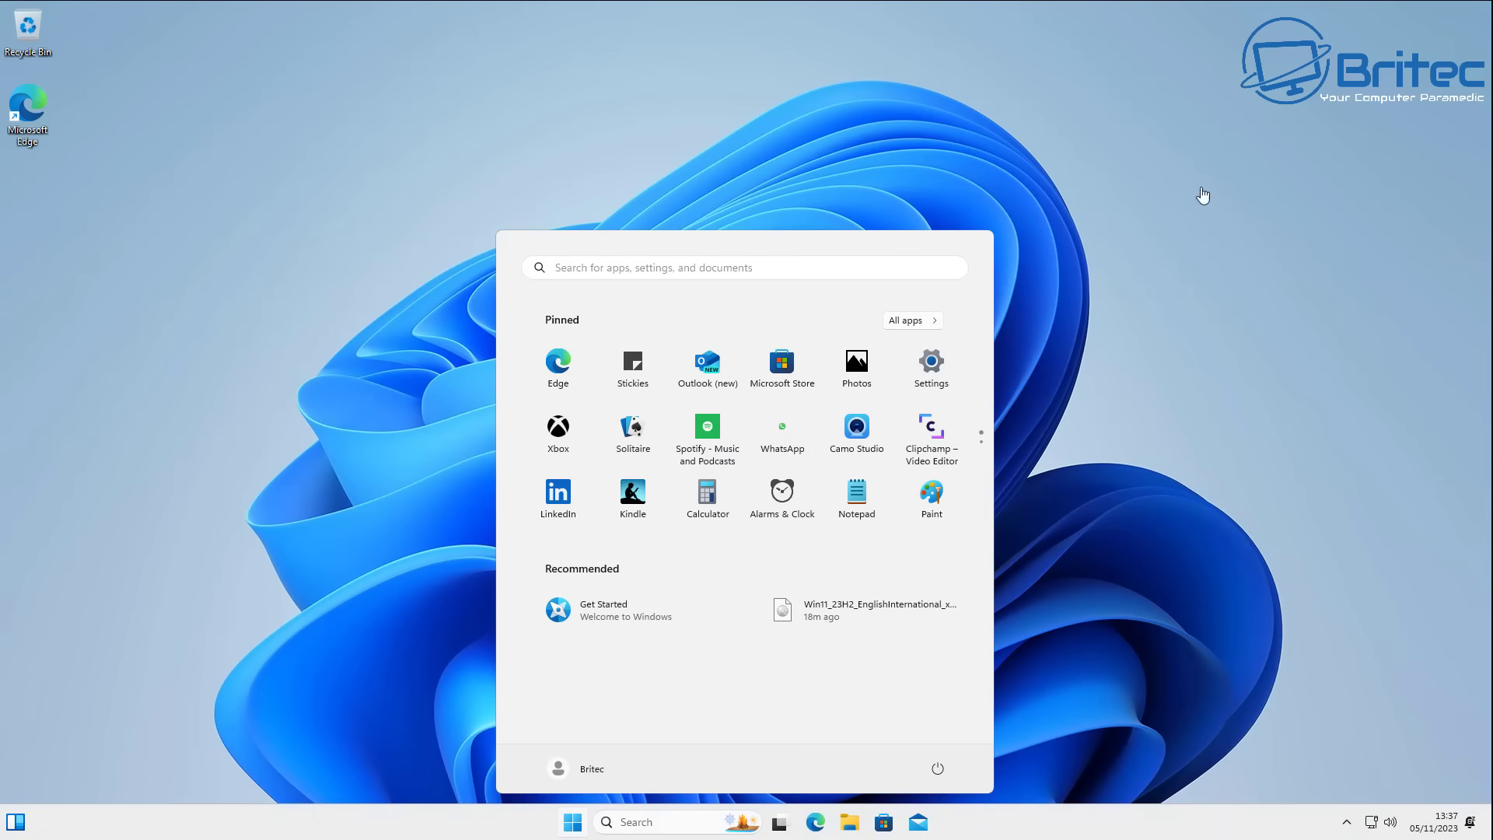
Confirm a Windows.old folder exists on Local Disk (C:) in File Explorer
left_click(1071, 180)
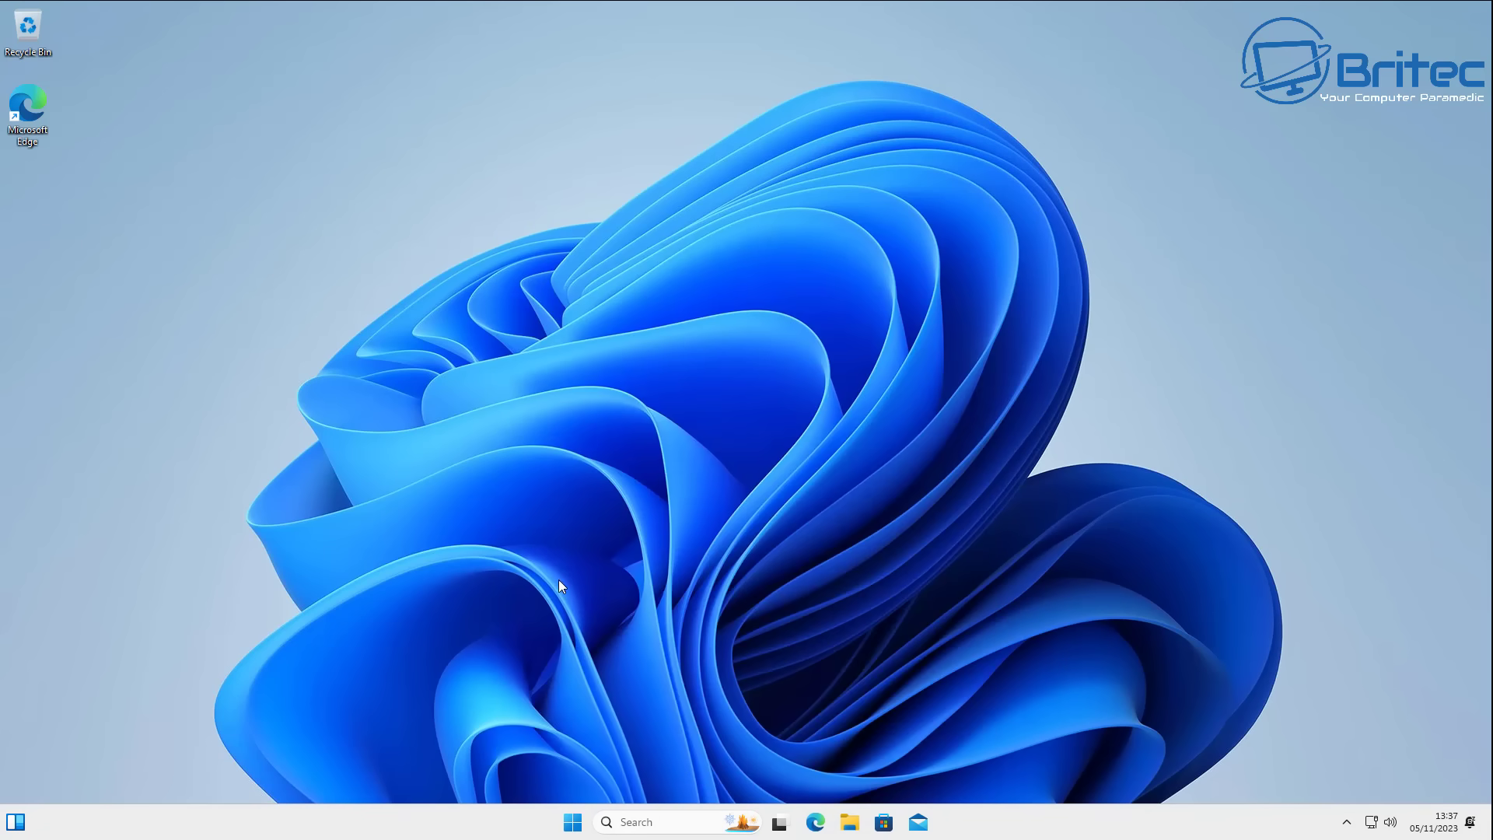
left_click(849, 823)
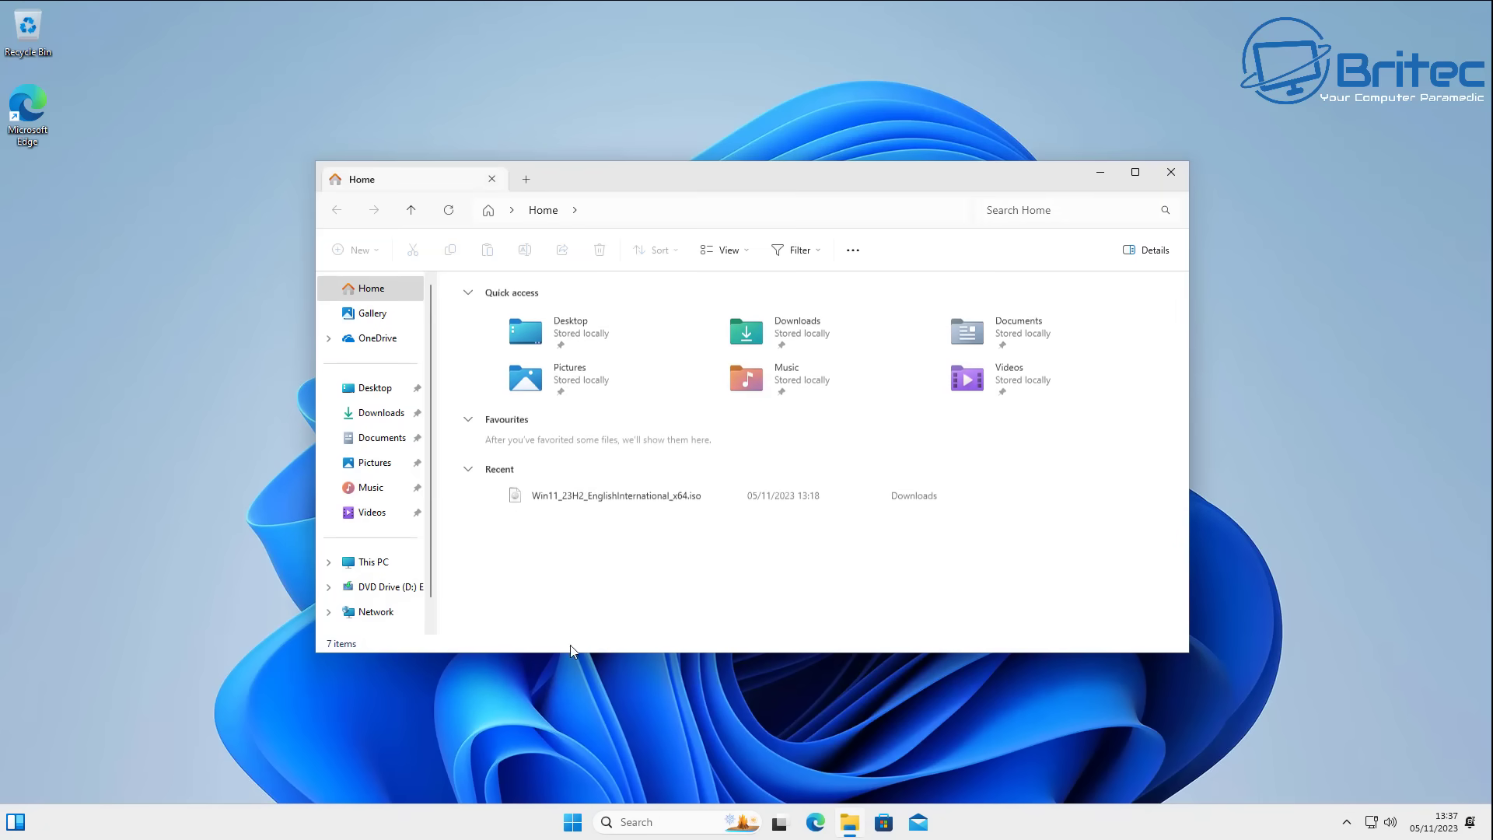
left_click(356, 566)
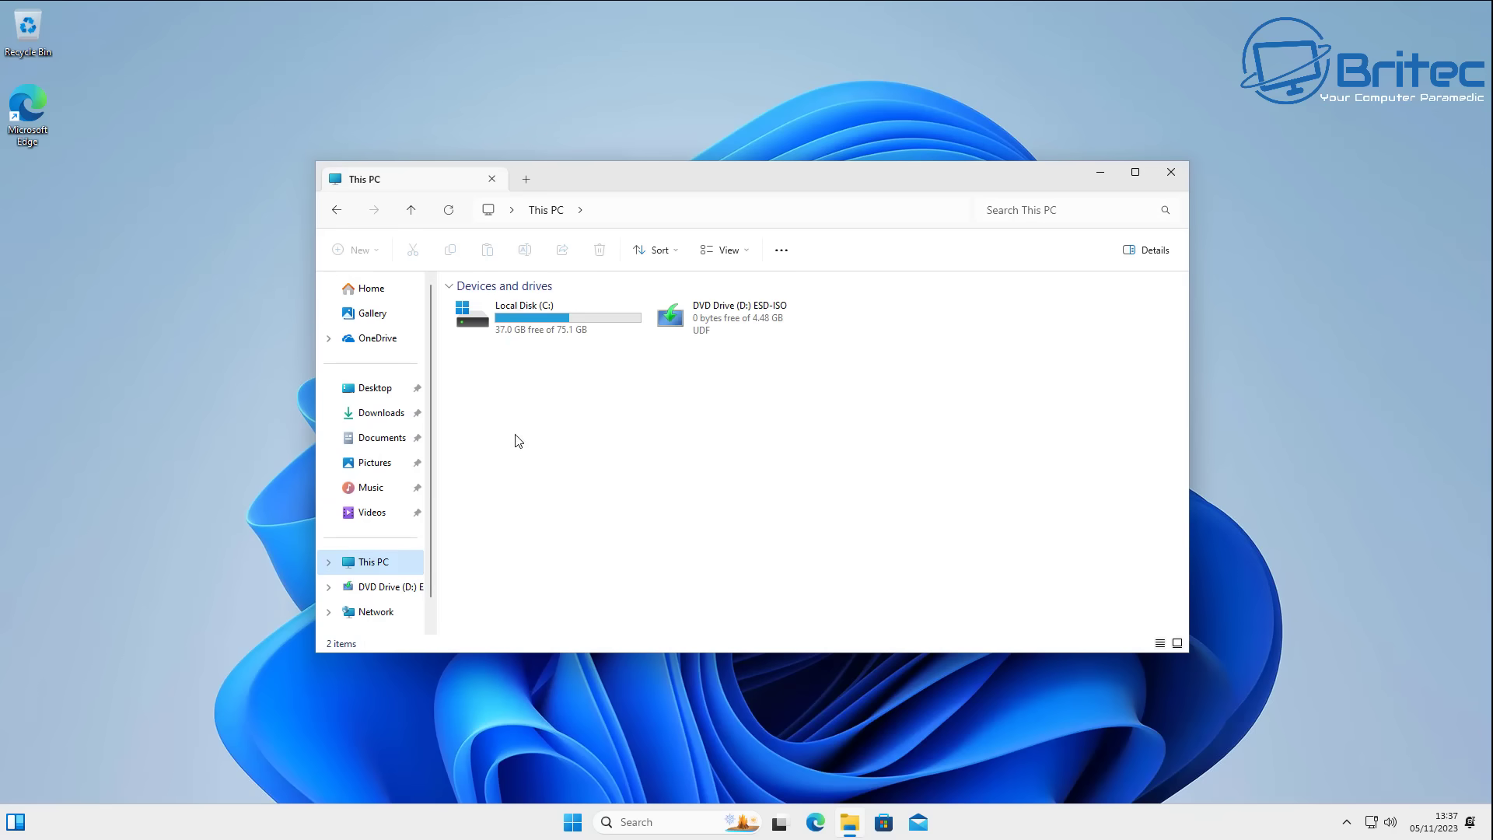
double_click(570, 325)
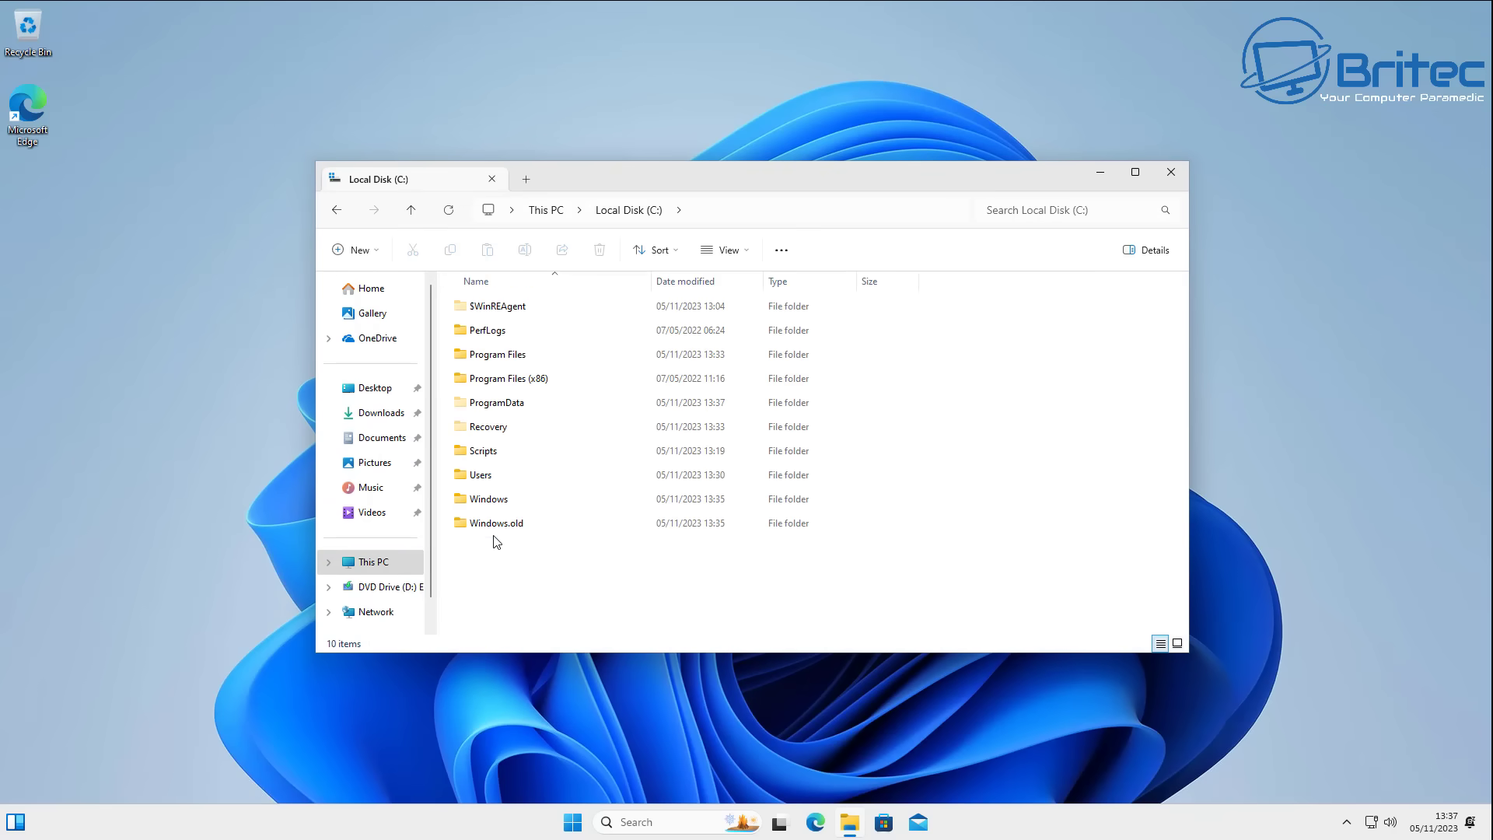
left_click(541, 528)
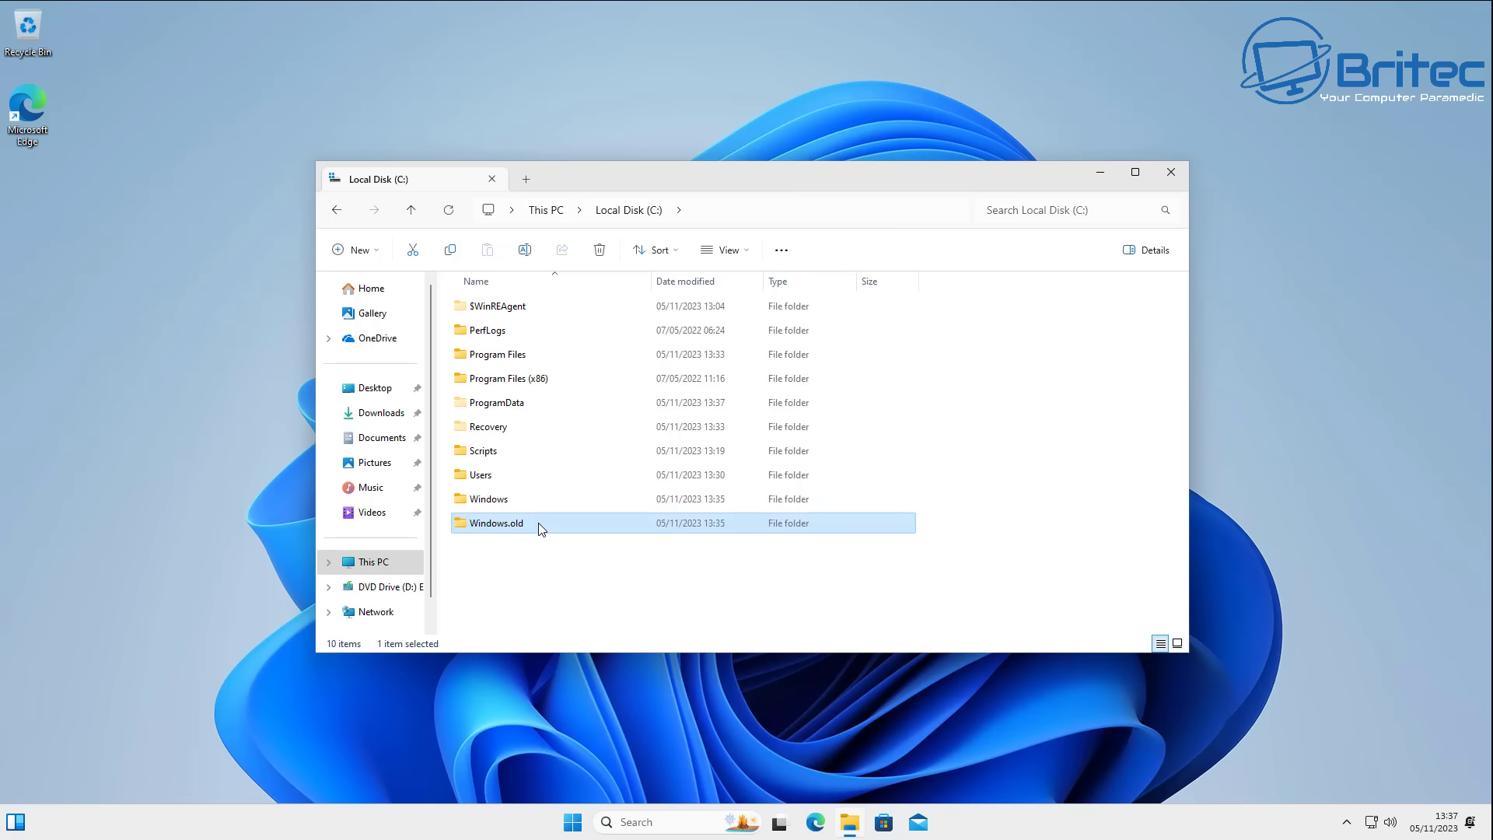
left_click(1172, 170)
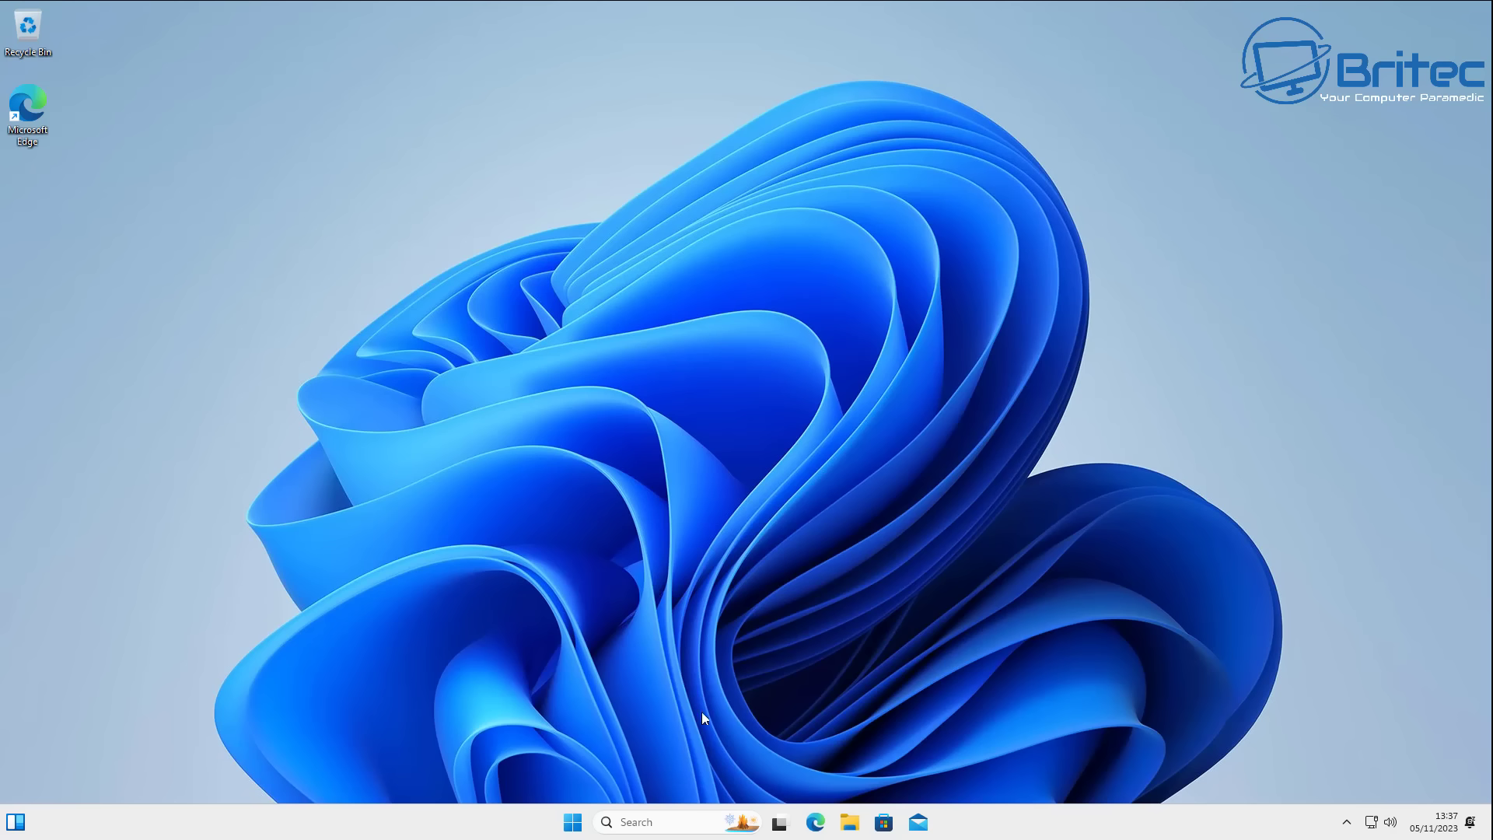
Eject the mounted ISO from DVD Drive (D:) and open the Downloads folder
left_click(849, 821)
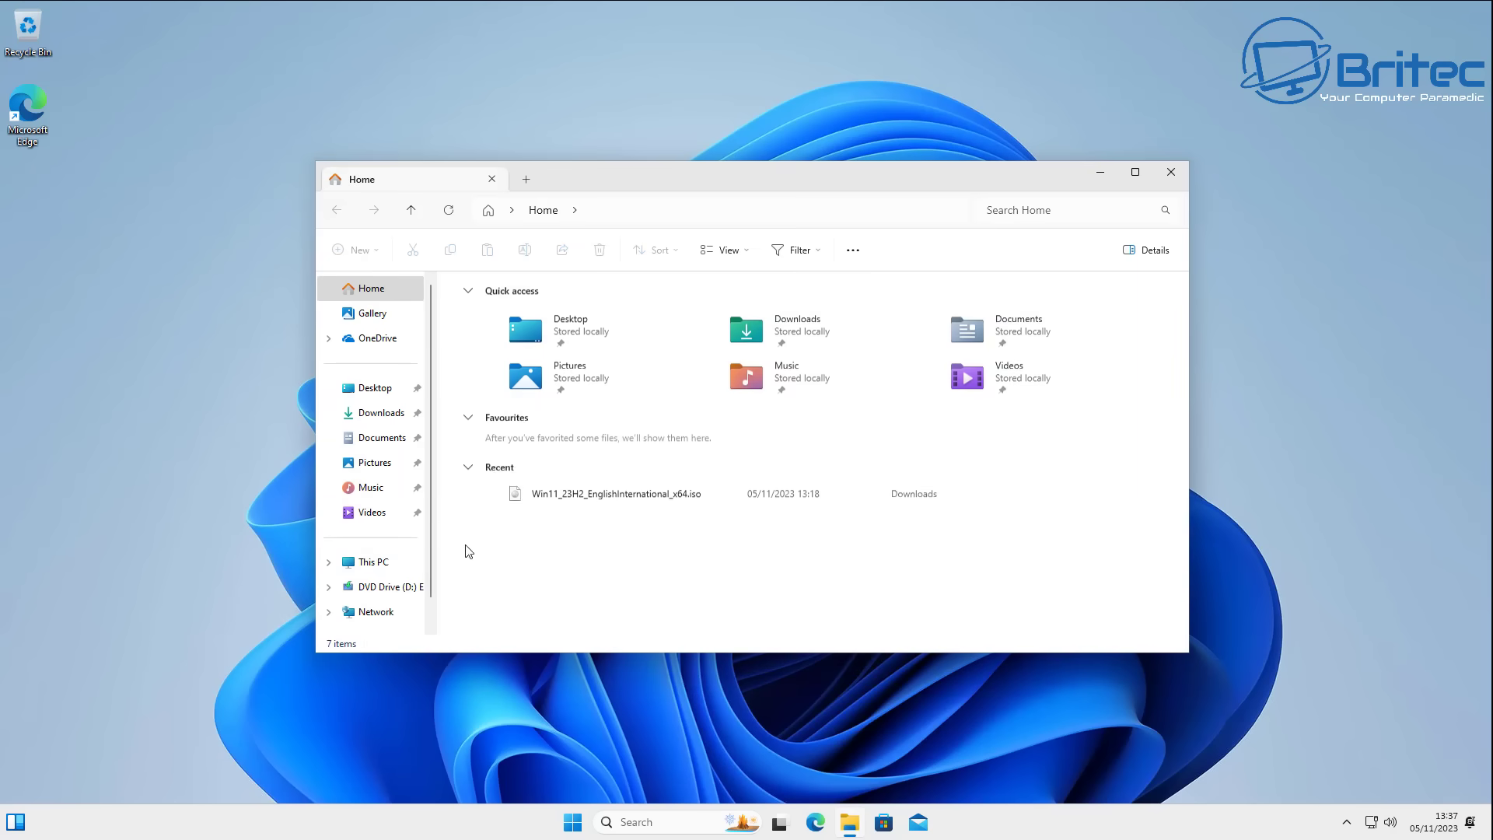
left_click(366, 562)
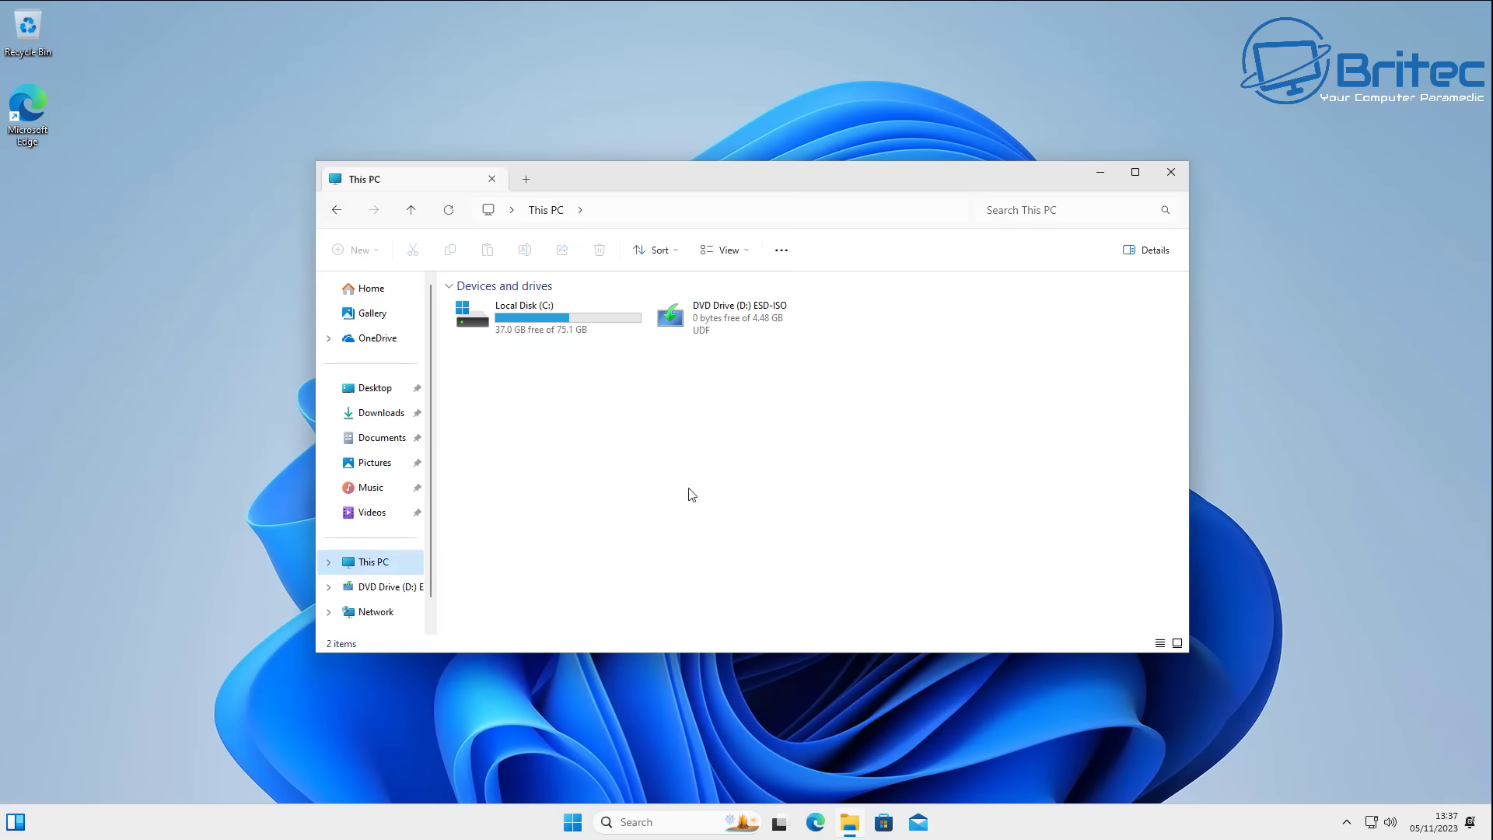
right_click(708, 324)
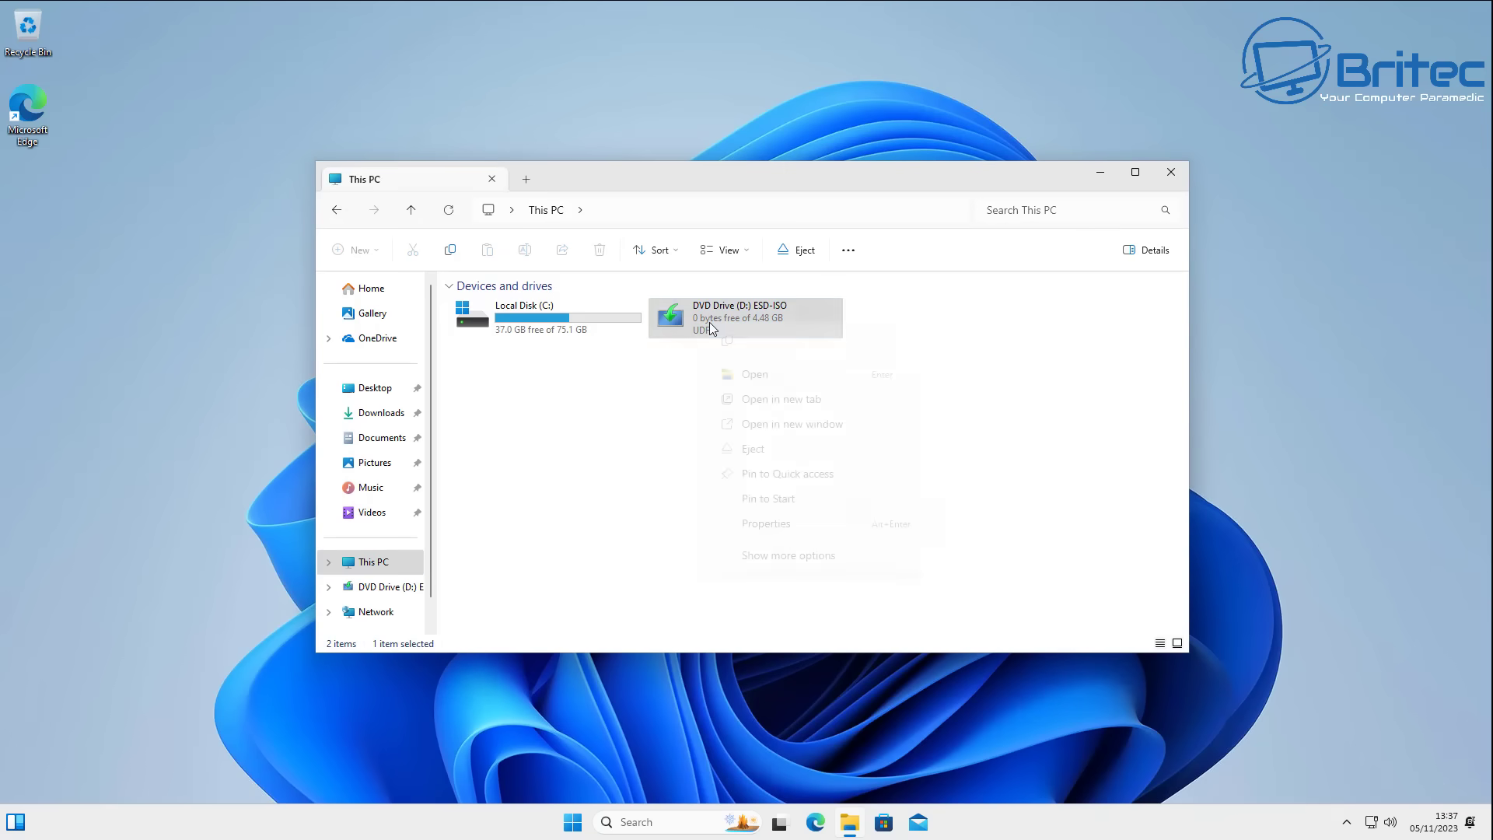
left_click(770, 451)
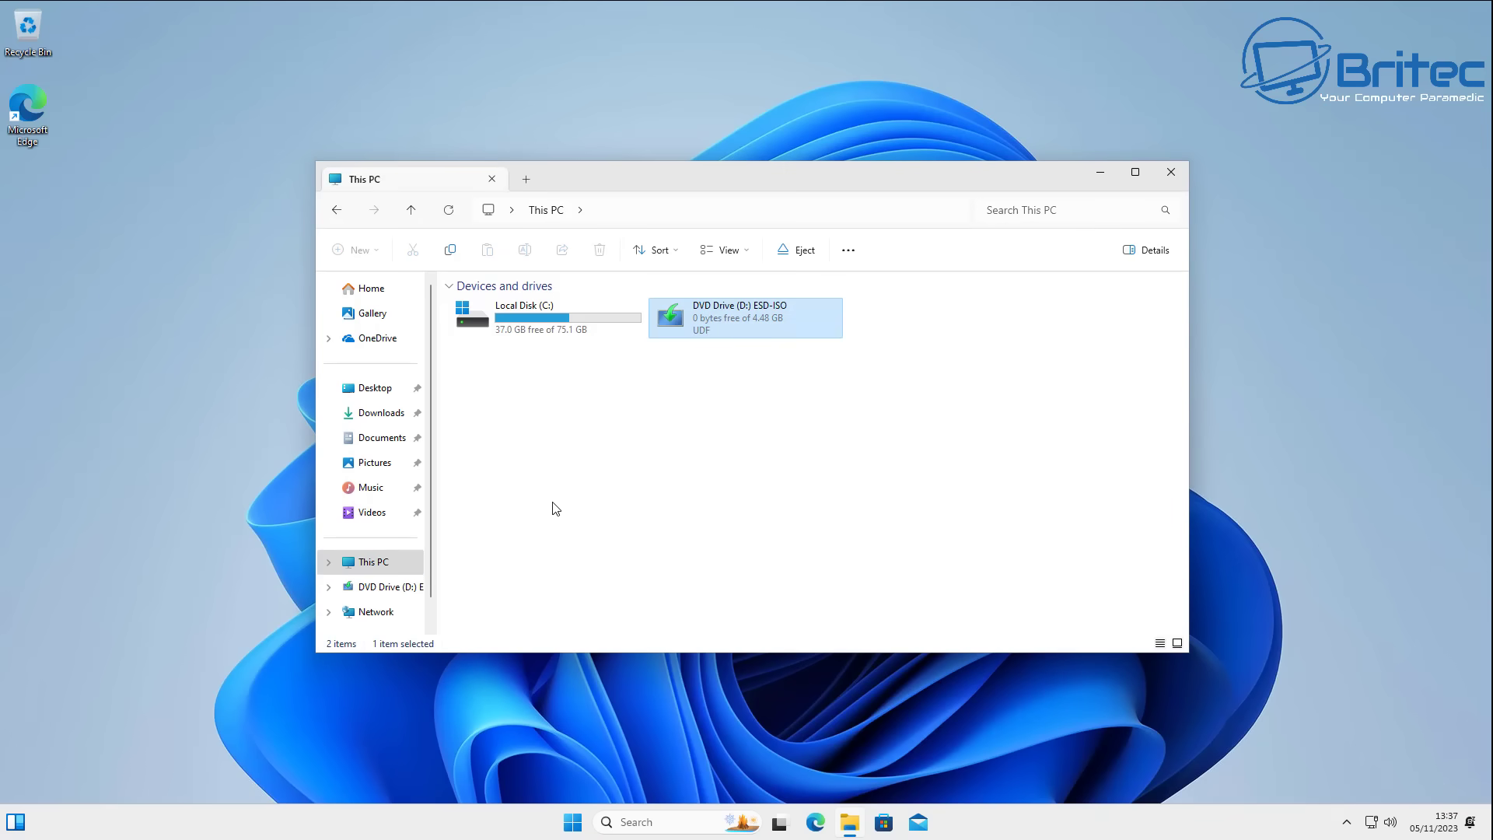
left_click(377, 415)
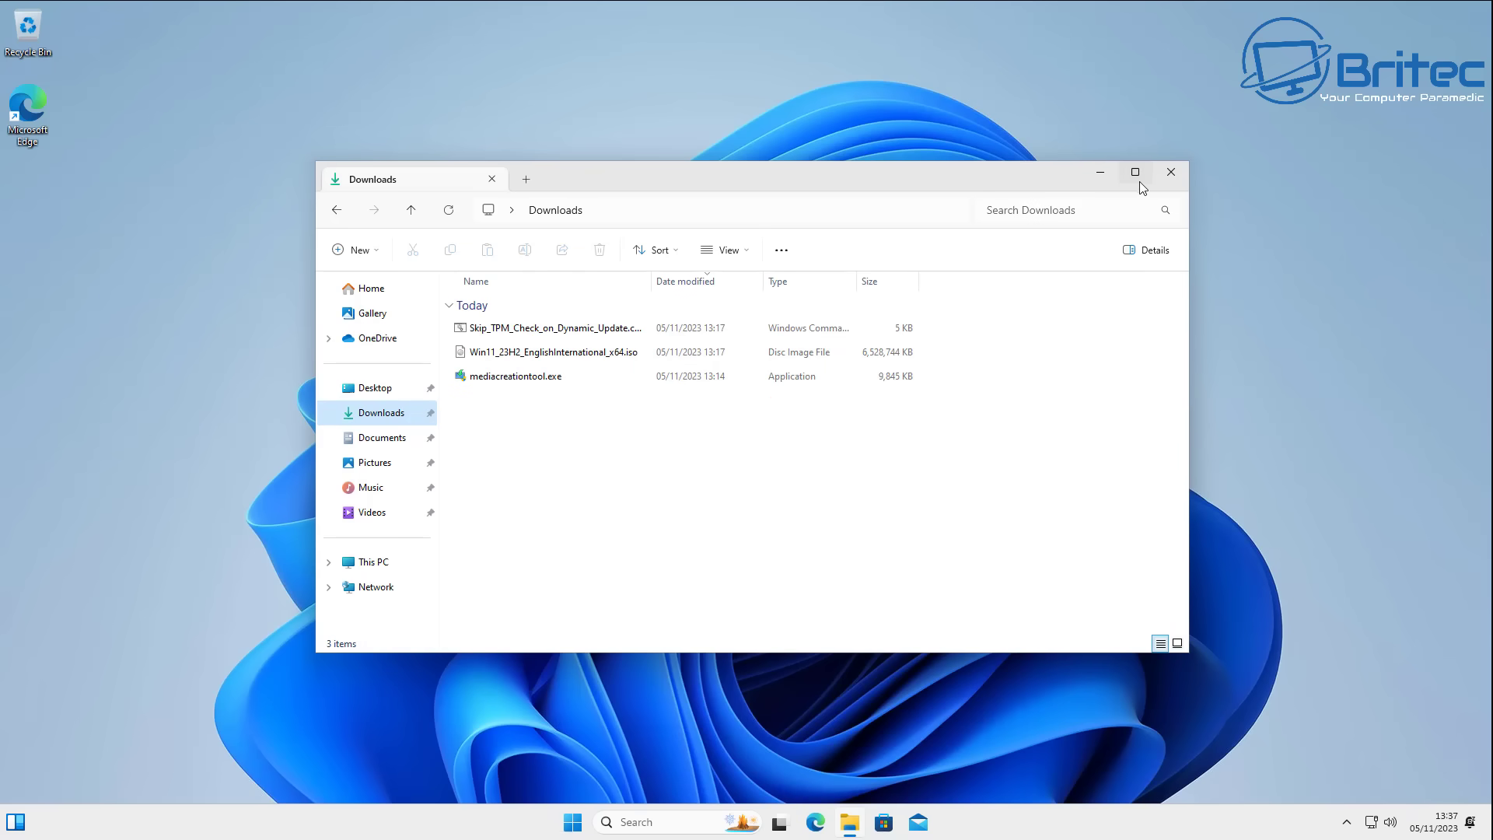
Close the File Explorer window to leave an empty Windows 11 desktop
left_click(1171, 177)
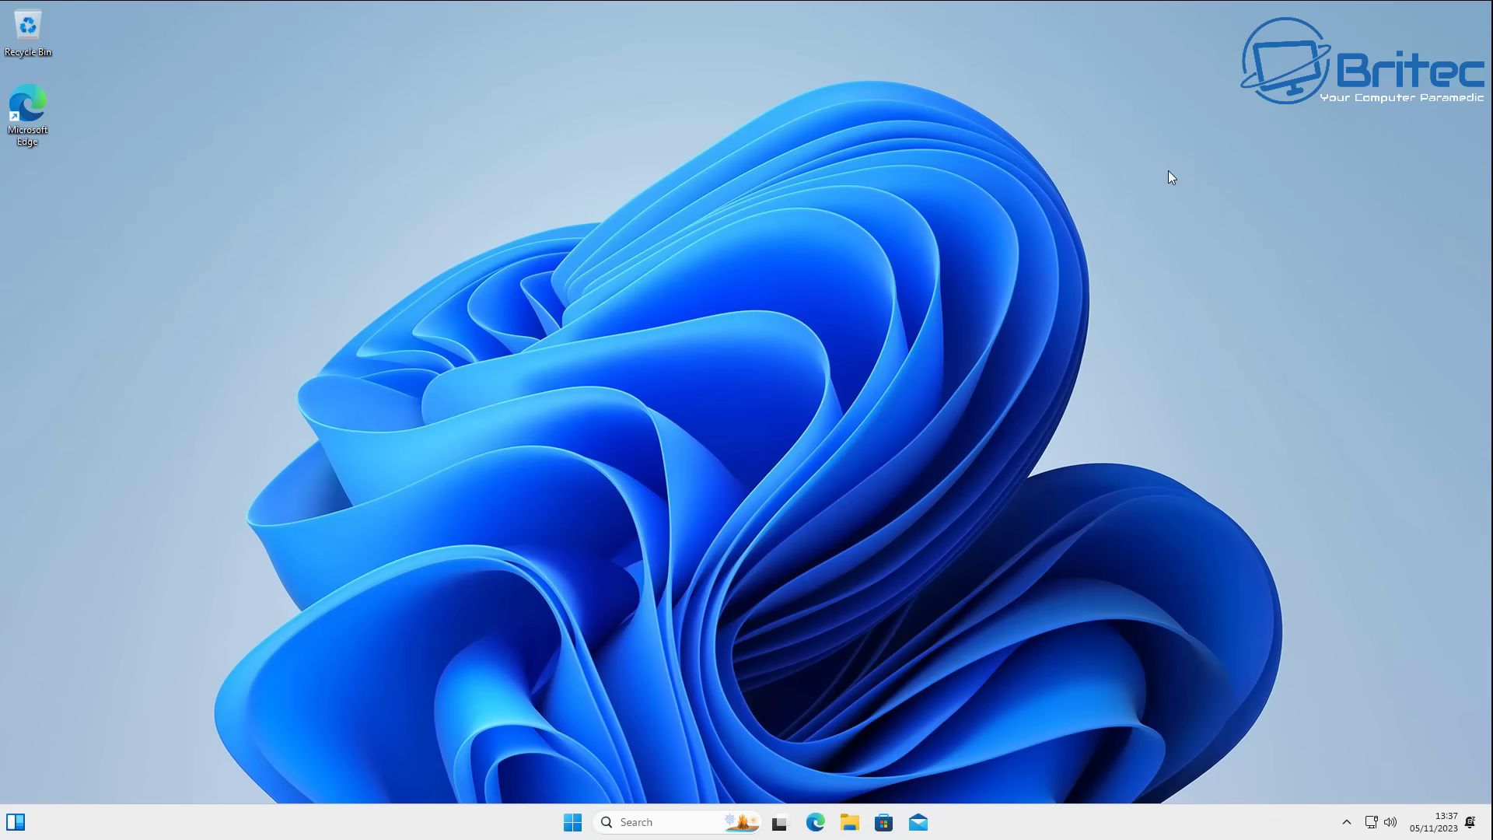